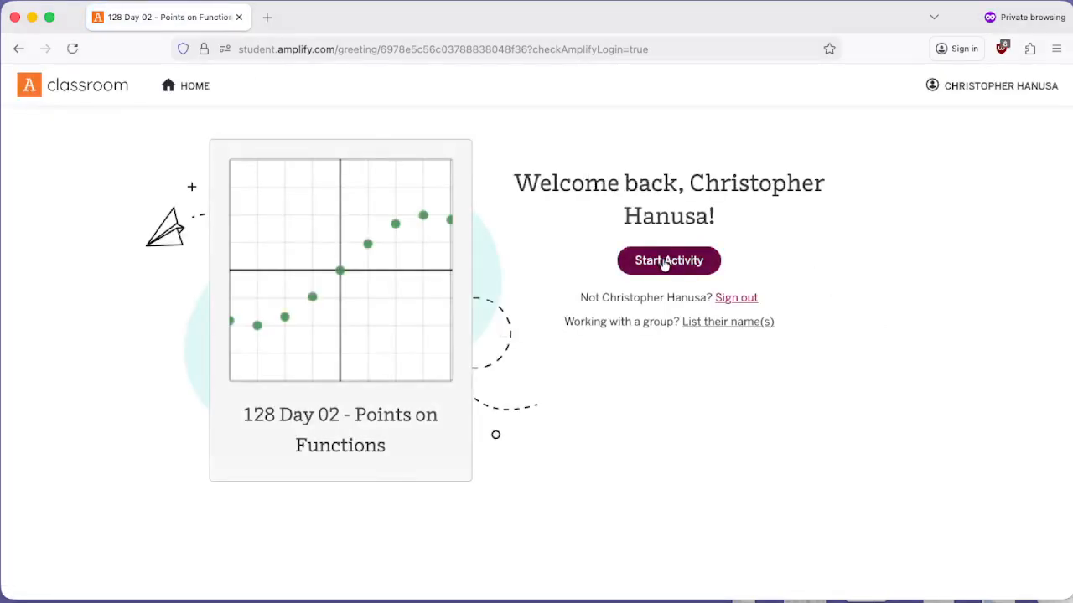
Start the Points on Functions activity and examine the (x+6)/3 expression with its introductory note.
left_click(664, 262)
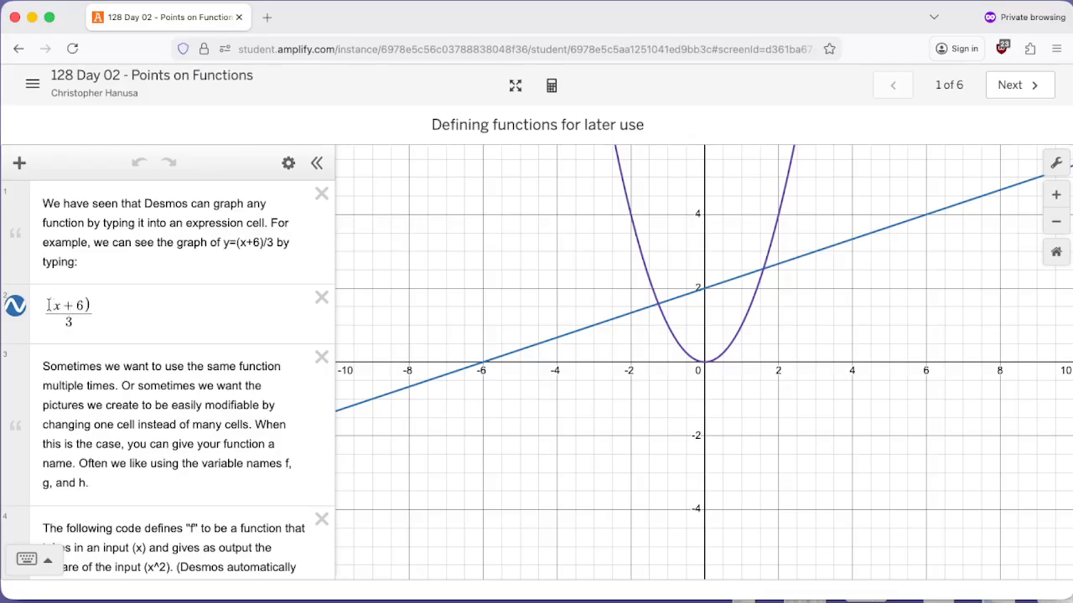
left_click_drag(49, 305, 99, 320)
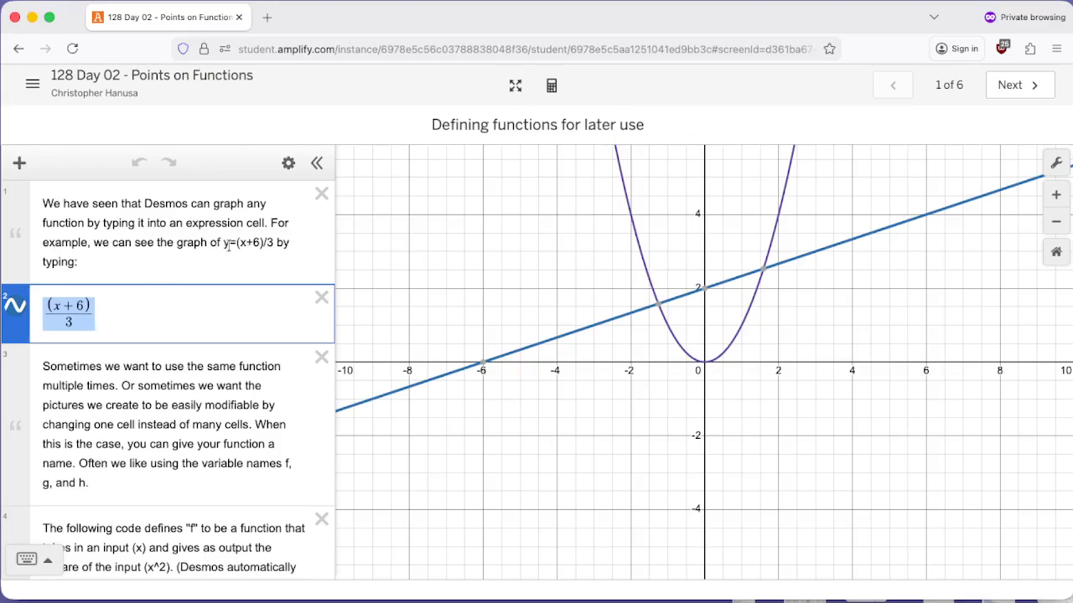
left_click_drag(237, 242, 270, 247)
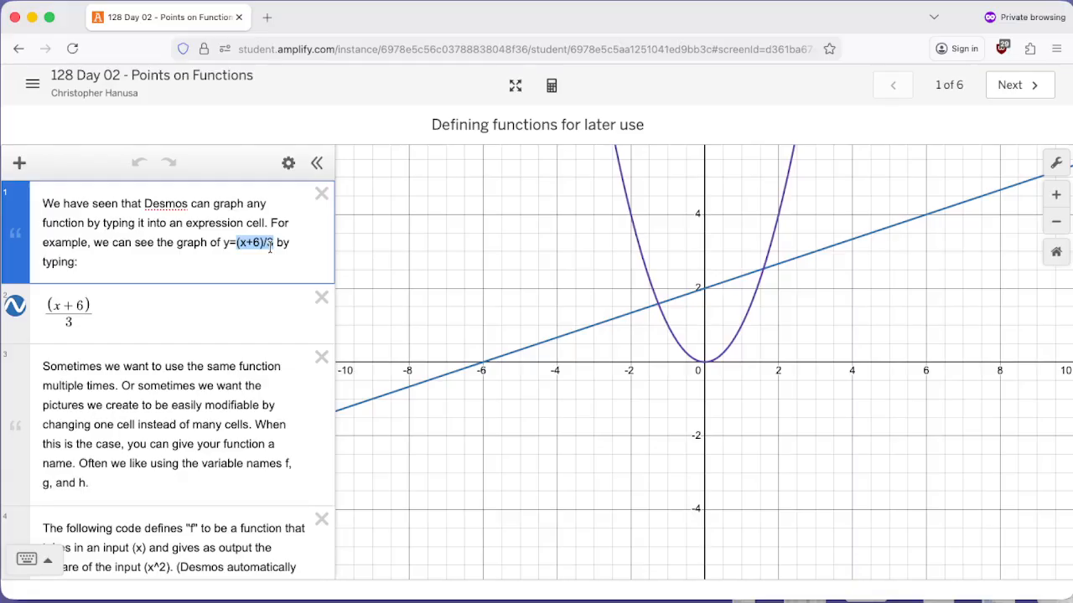
left_click(48, 305)
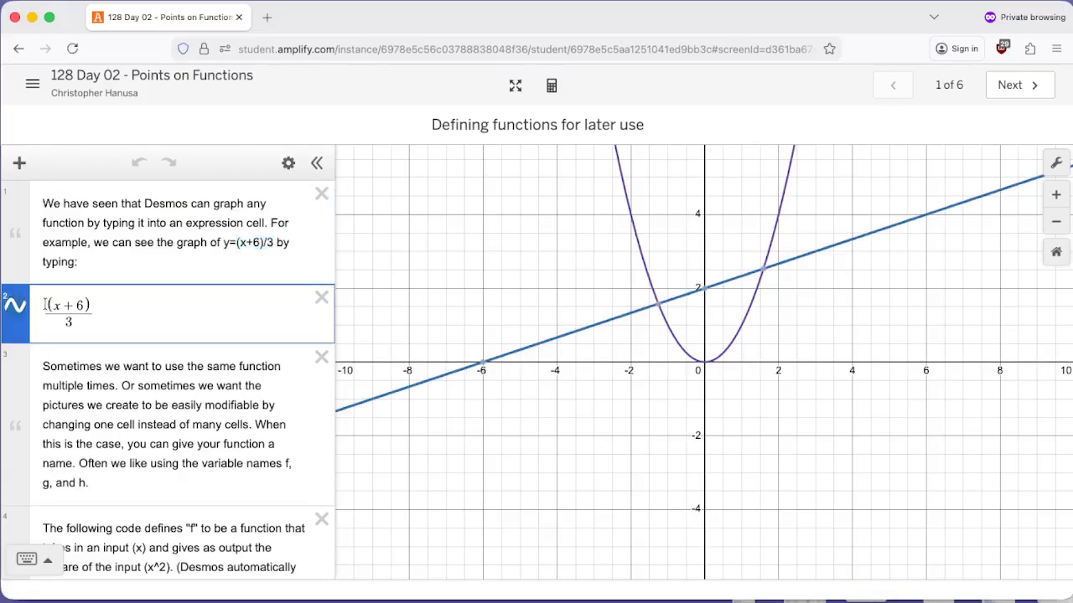
left_click_drag(46, 305, 106, 303)
scroll(153, 316, "down", 3)
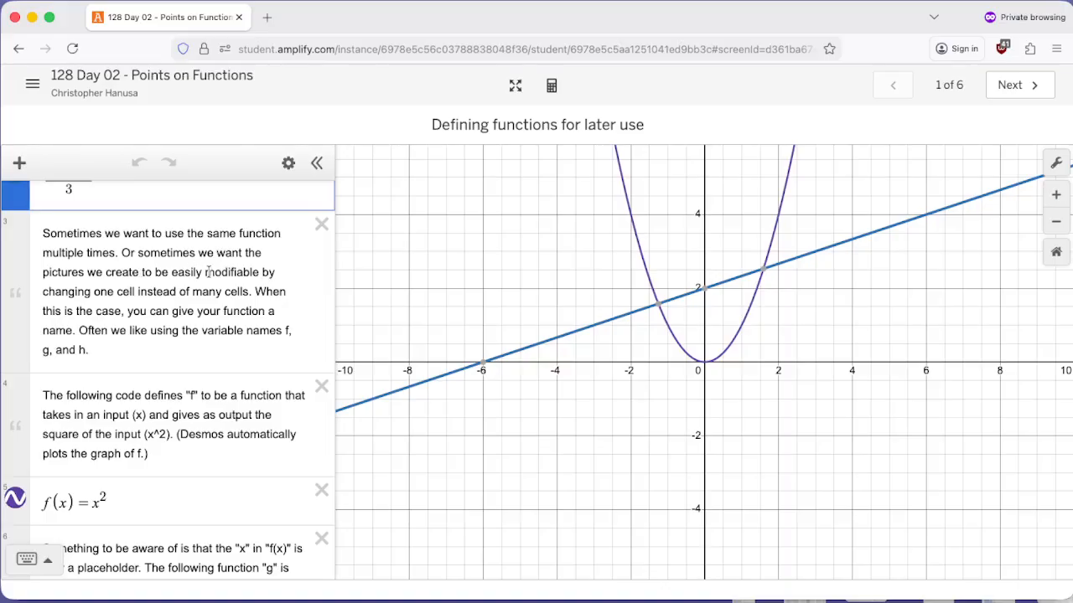
Read the notes on naming reusable functions and on defining f as the square of its input.
left_click_drag(217, 272, 258, 298)
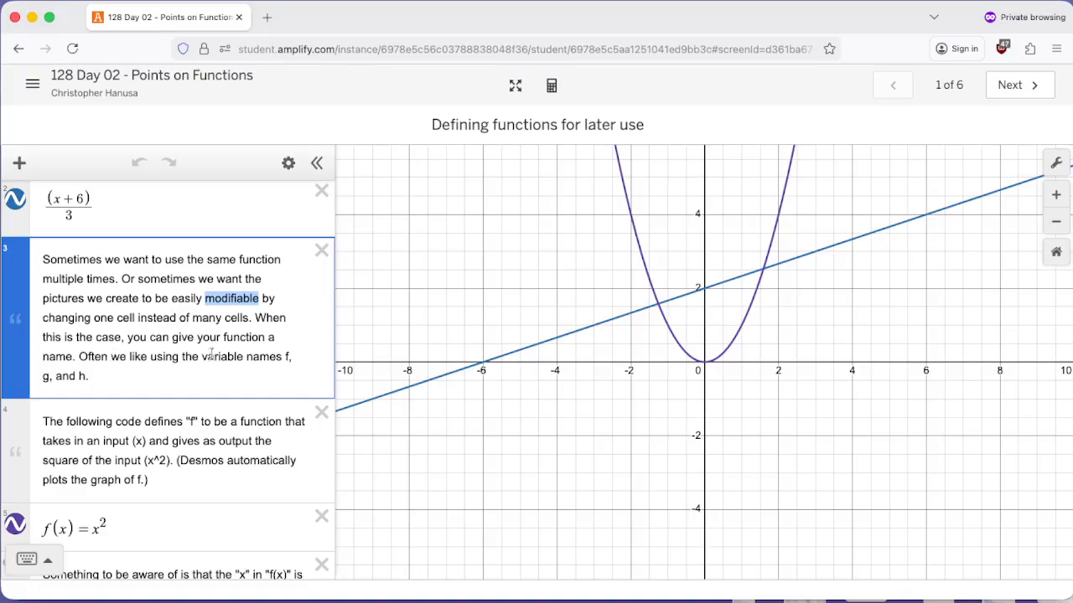
left_click_drag(285, 357, 90, 379)
scroll(160, 348, "down", 5)
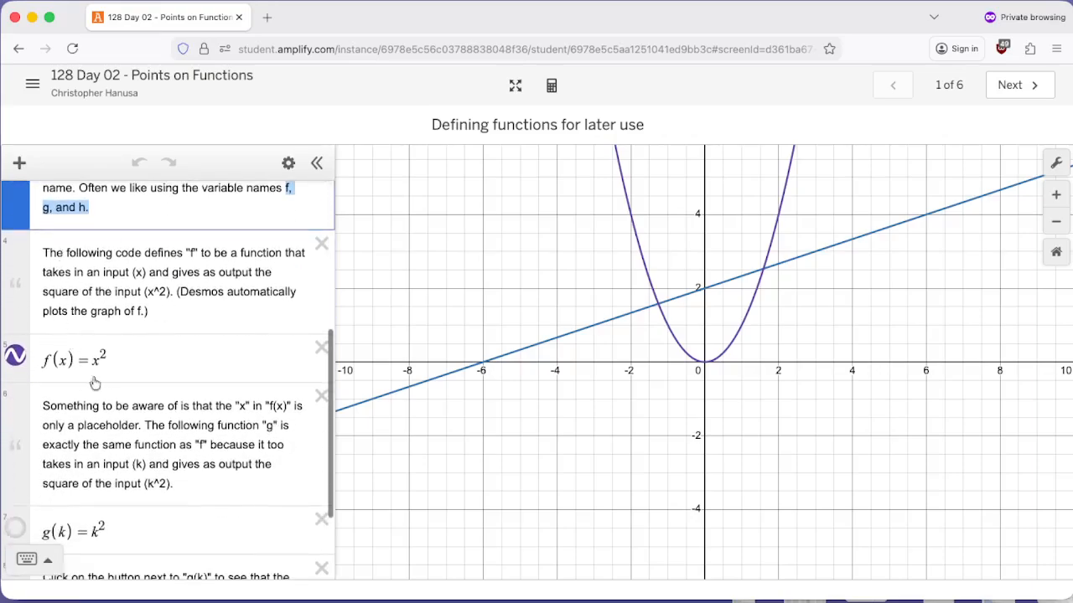
left_click(116, 356)
left_click(191, 252)
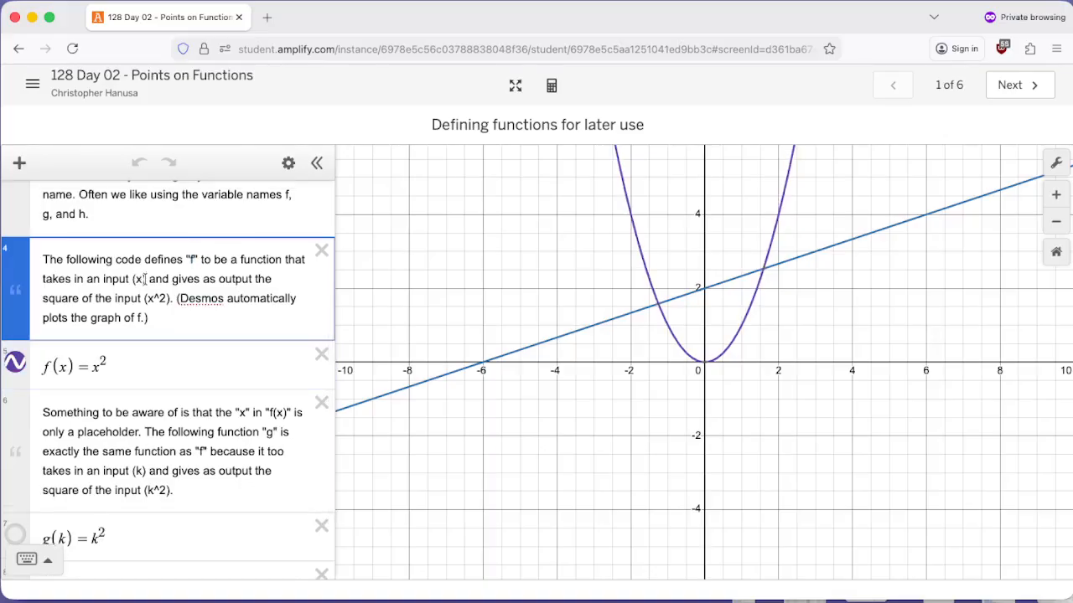
mouse_move(147, 279)
left_mouse_down()
mouse_move(131, 280)
mouse_move(152, 299)
mouse_move(143, 300)
left_mouse_up()
scroll(192, 300, "down", 2)
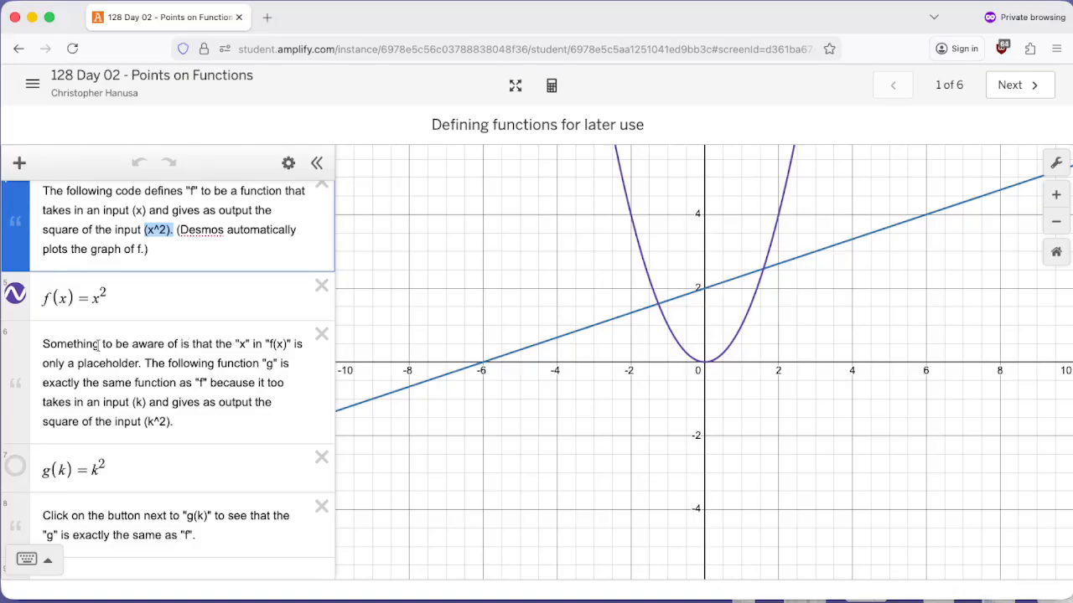
Compare the definitions f(x)=x^2 and g(k)=k^2 with the note explaining that the input variable is a placeholder.
left_click(60, 299)
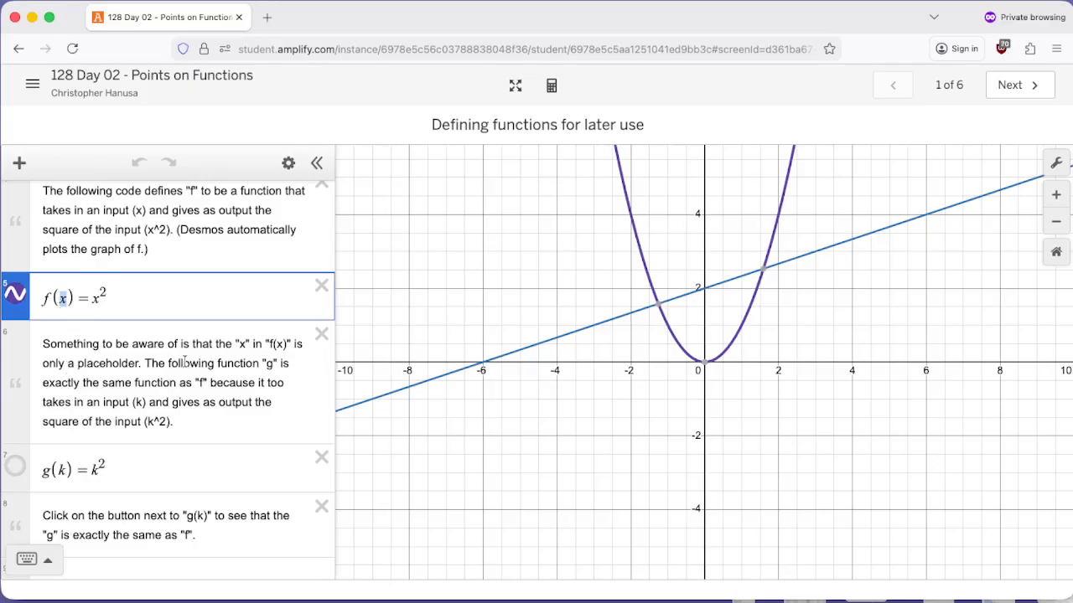
left_click(95, 471)
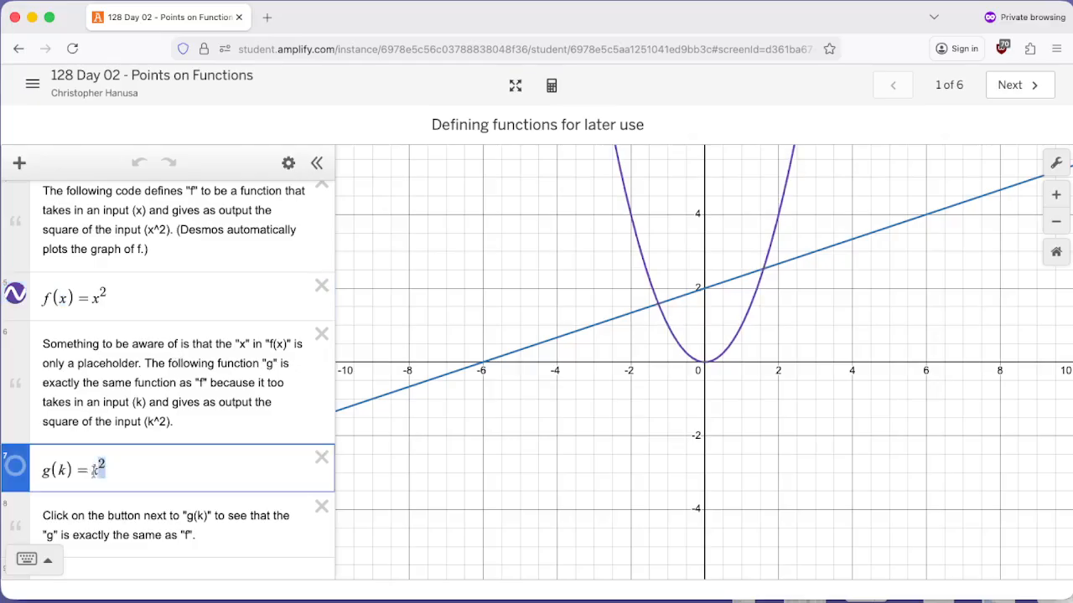
left_click_drag(95, 471, 46, 474)
left_click(203, 384)
double_click(203, 384)
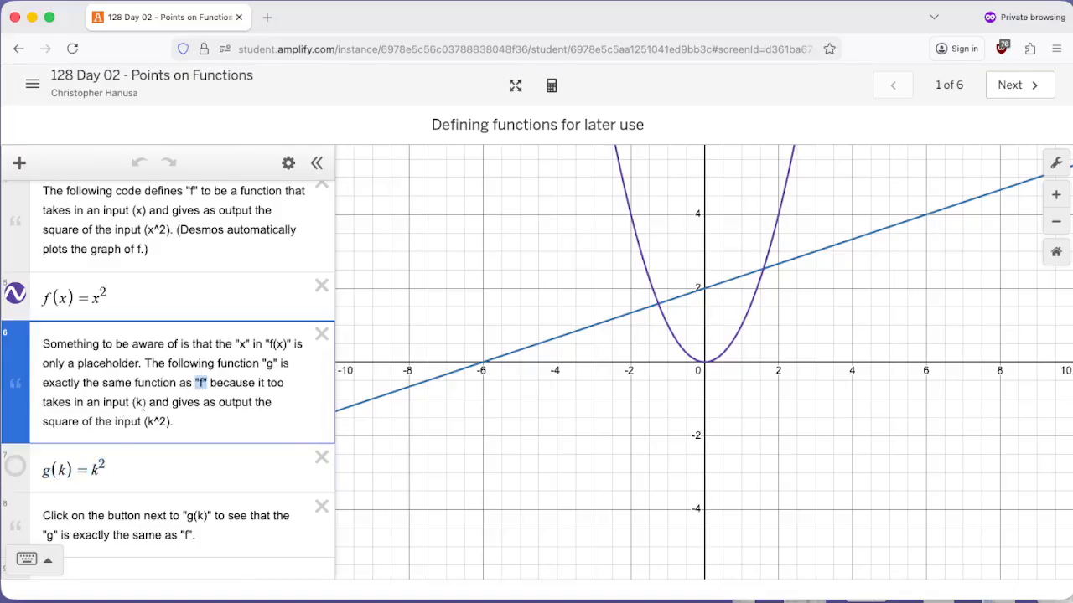
left_click_drag(147, 403, 103, 403)
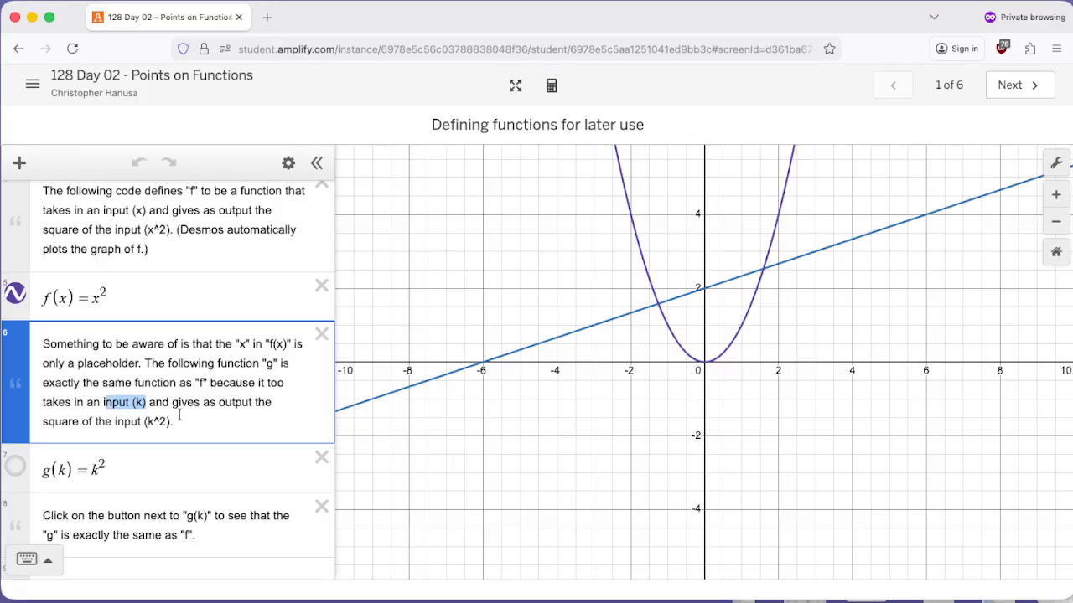
left_click_drag(171, 422, 42, 423)
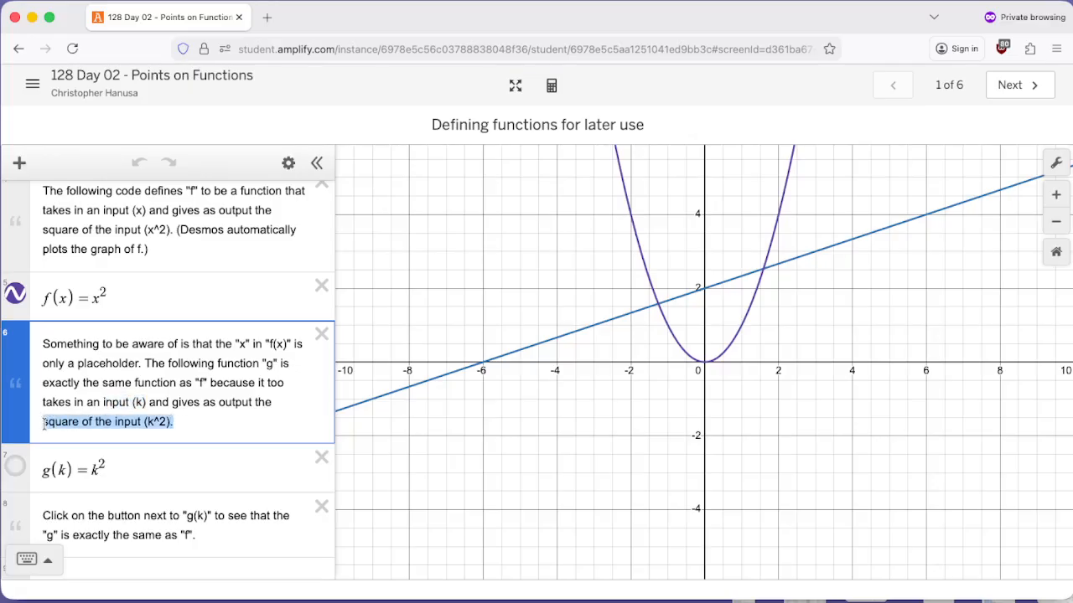
Toggle the graph of g(k)=k^2 to compare it with f(x)=x^2, leaving g shown.
left_click(16, 468)
left_click(18, 469)
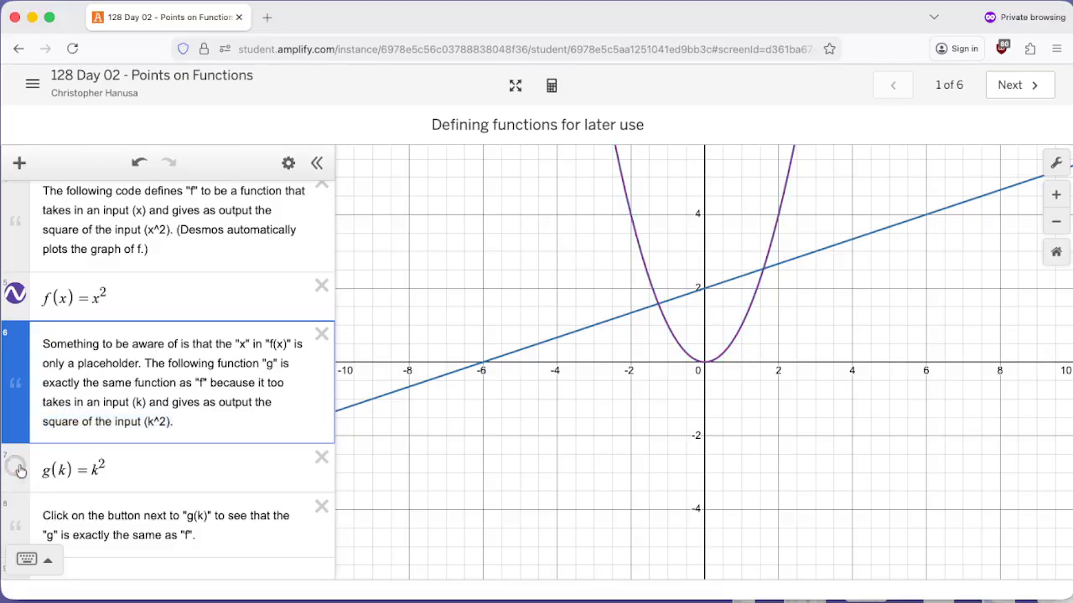
left_click(18, 469)
left_click(16, 468)
left_click(15, 467)
scroll(196, 495, "down", 1)
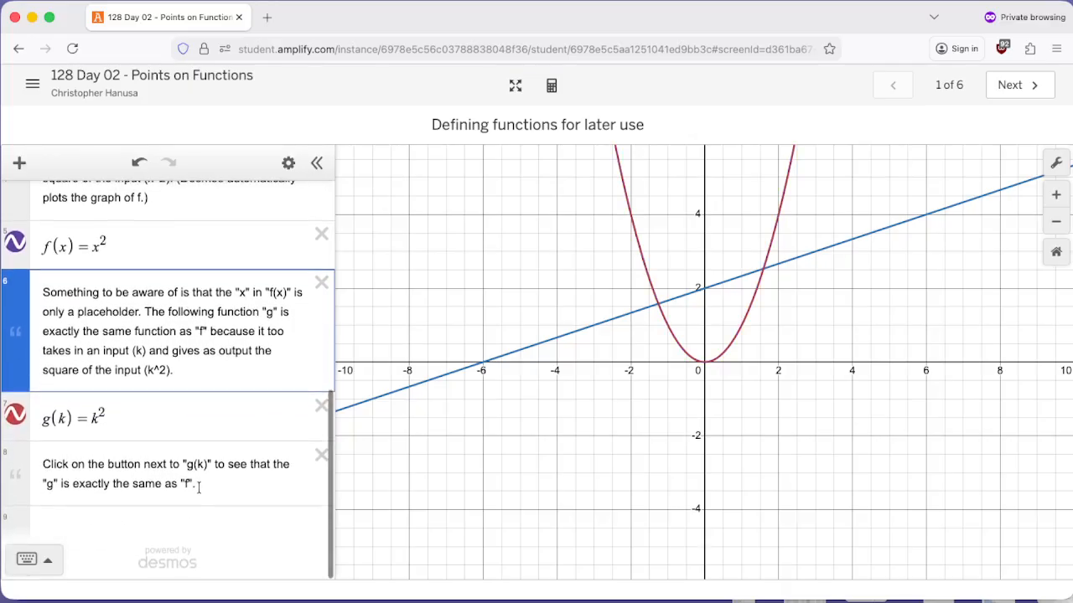
scroll(159, 455, "up", 2)
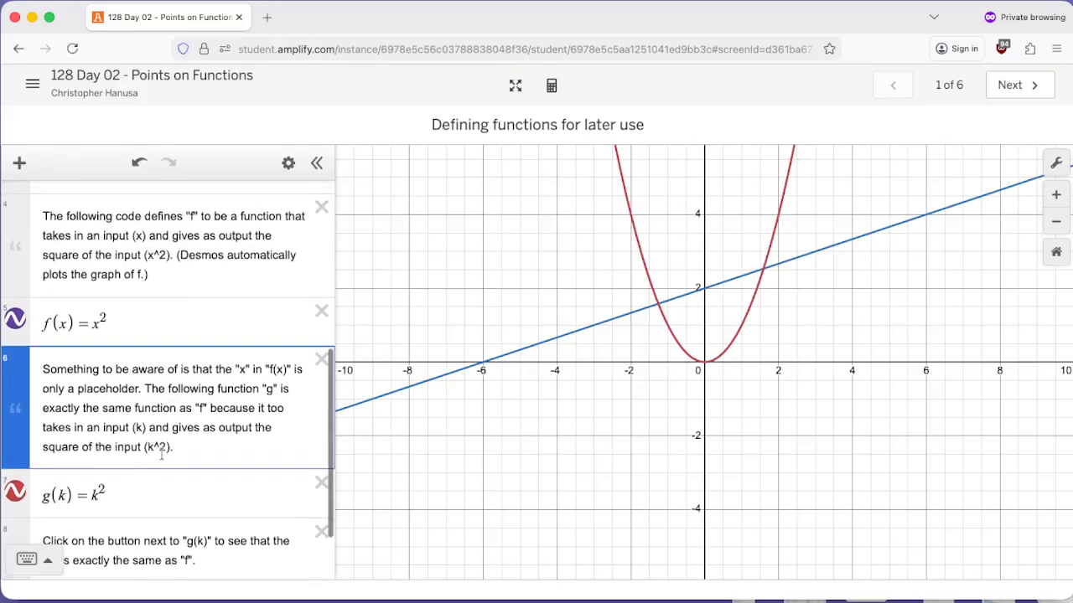
left_click_drag(43, 323, 104, 320)
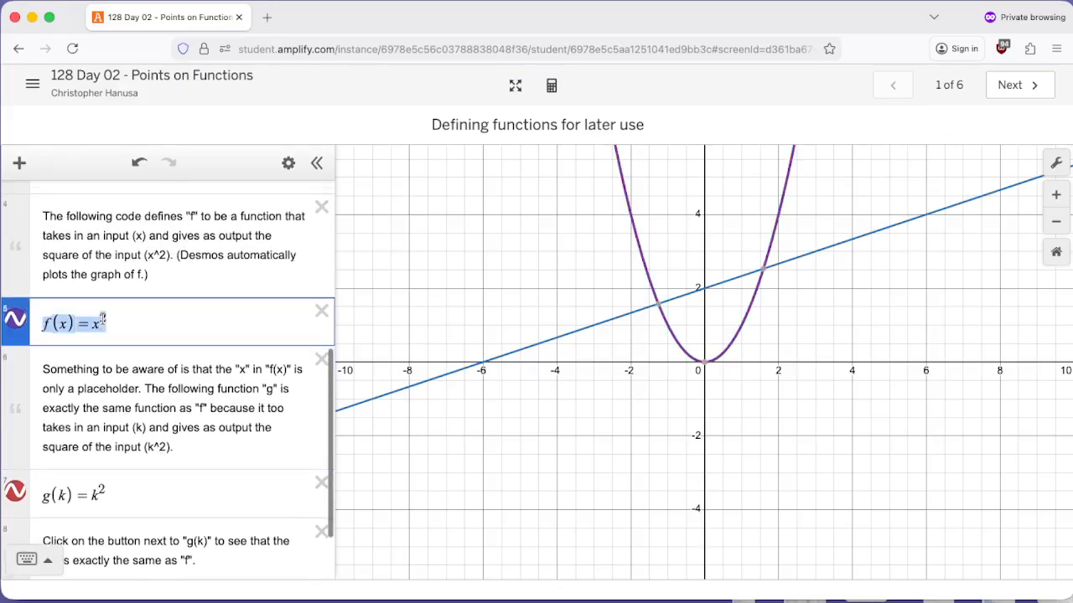
Go to screen 2 of the activity and examine f(x)=x^2 and the point (1,f(1)).
left_click(1014, 87)
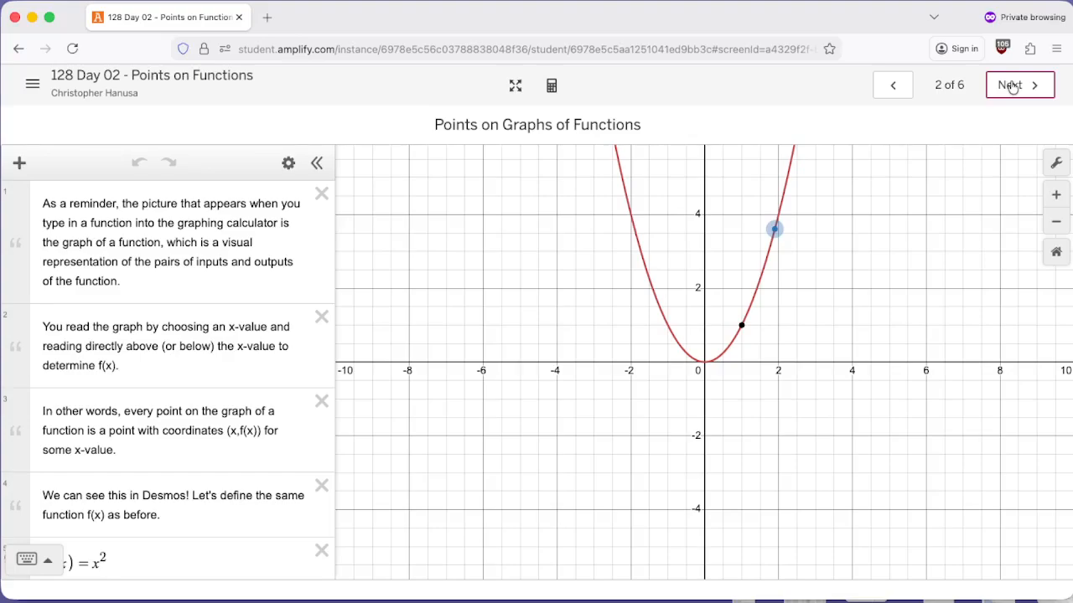
scroll(231, 237, "up", 1)
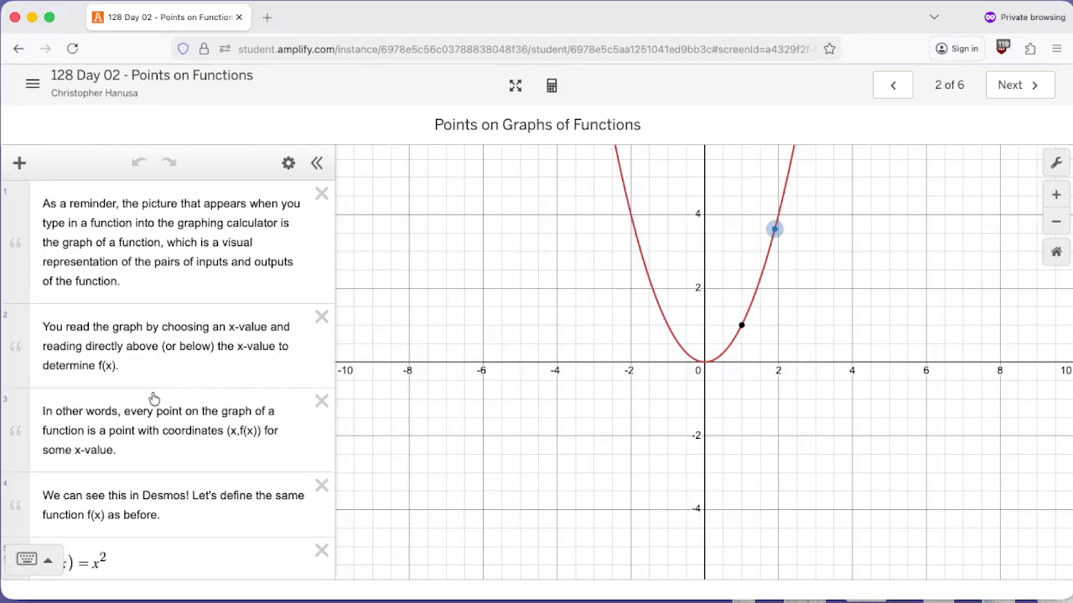
scroll(156, 389, "down", 5)
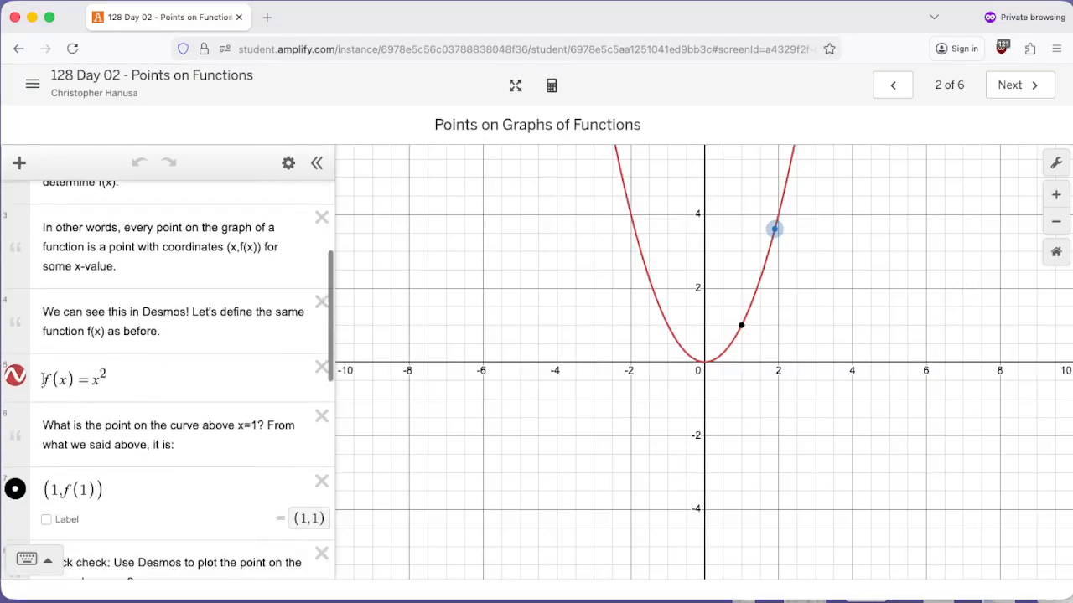
left_click_drag(43, 379, 110, 378)
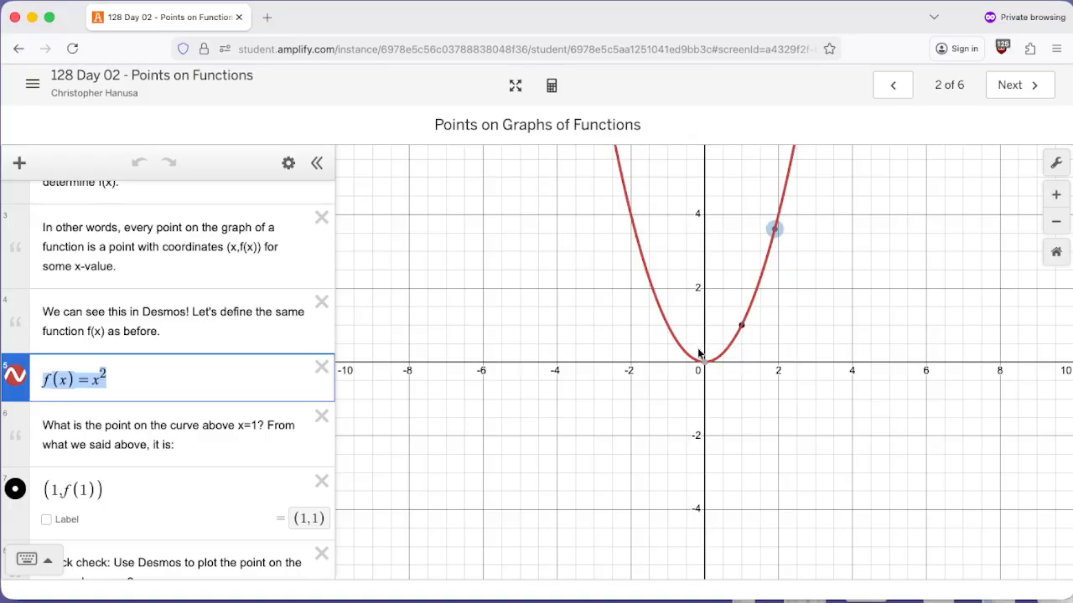
double_click(58, 489)
left_click_drag(62, 490, 92, 490)
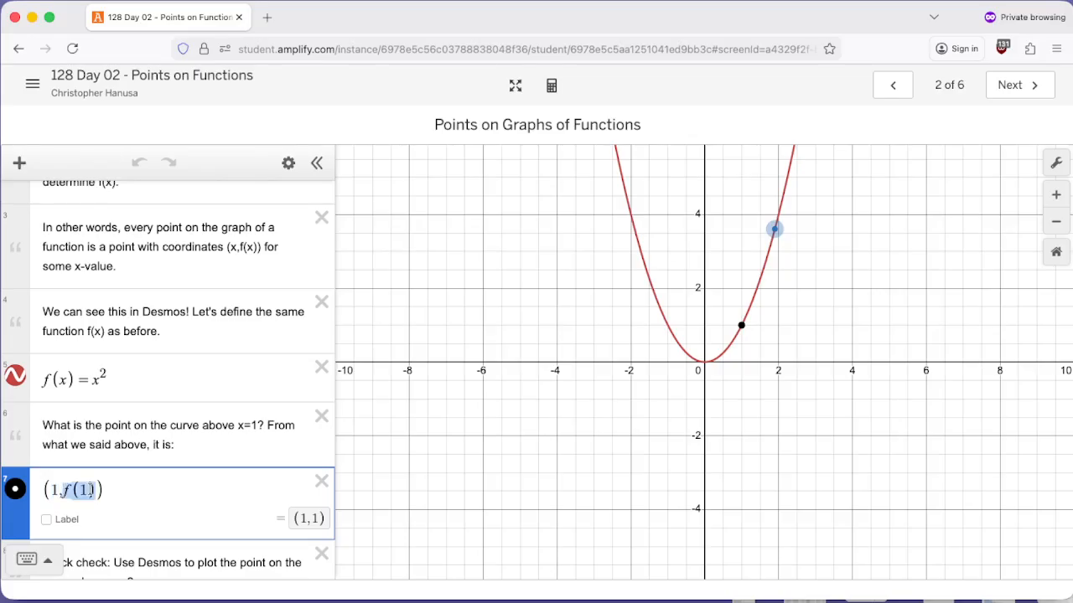
Show the coordinate label of the point (1,f(1)) on the graph, and hide it again.
left_click(47, 520)
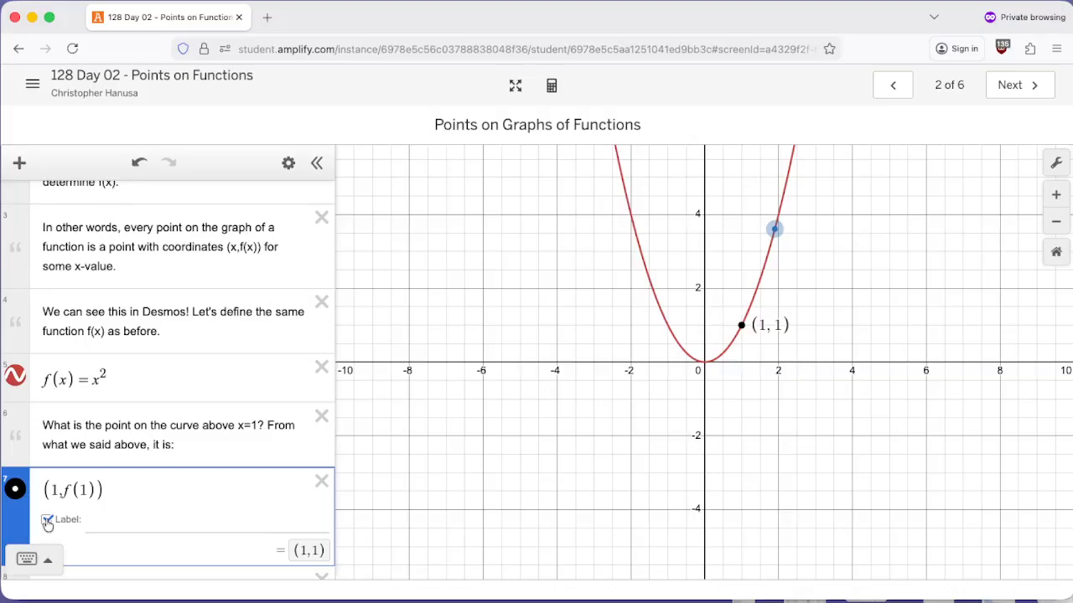
scroll(49, 487, "down", 3)
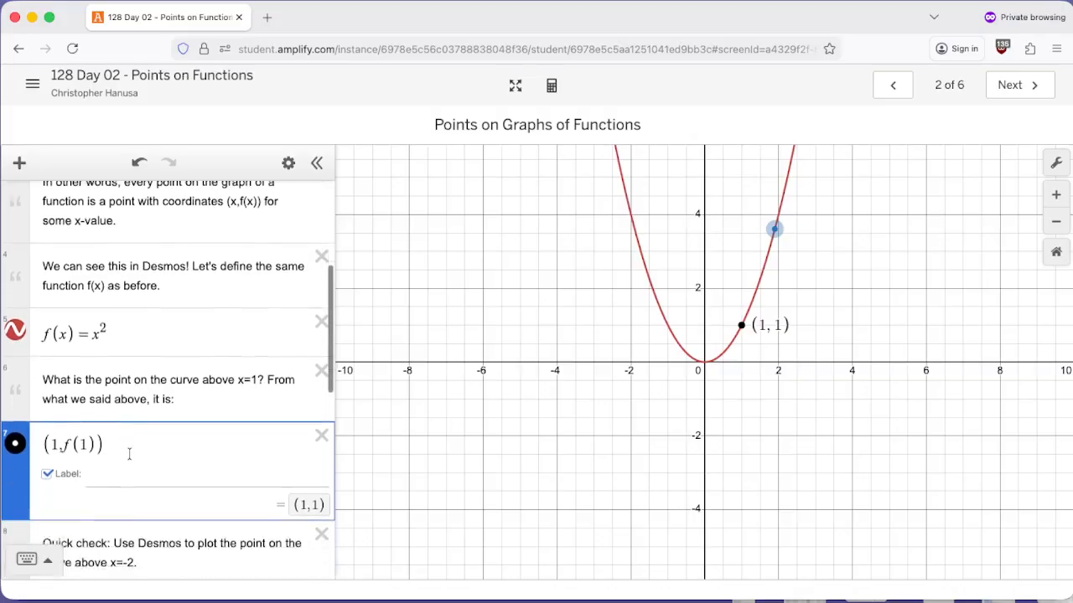
left_click(47, 404)
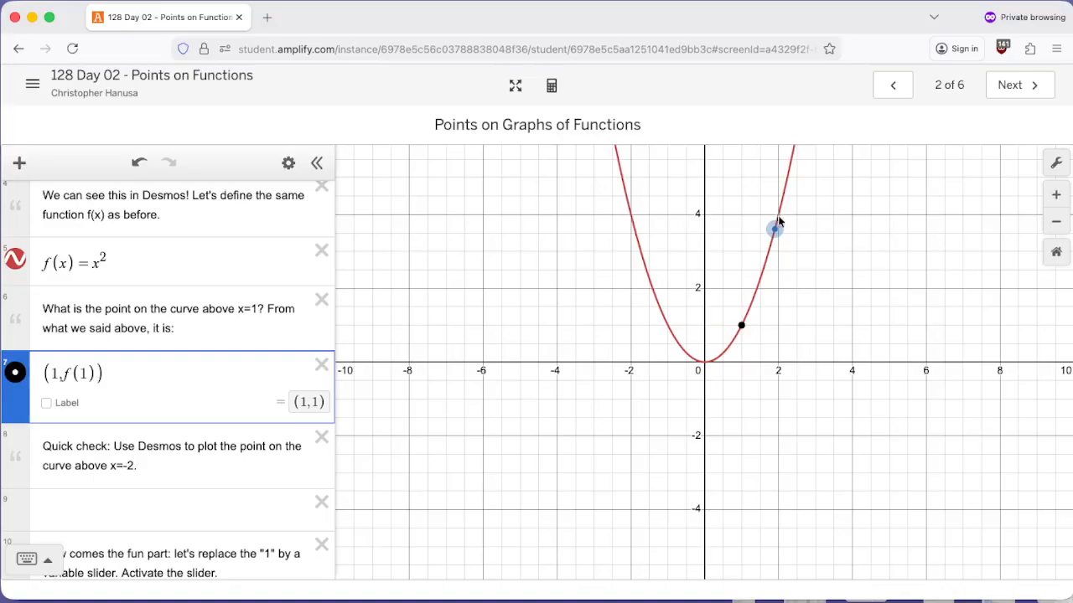
Plot the point (-2,f(-2)) in the empty expression below the quick check for x=-2.
left_click(185, 496)
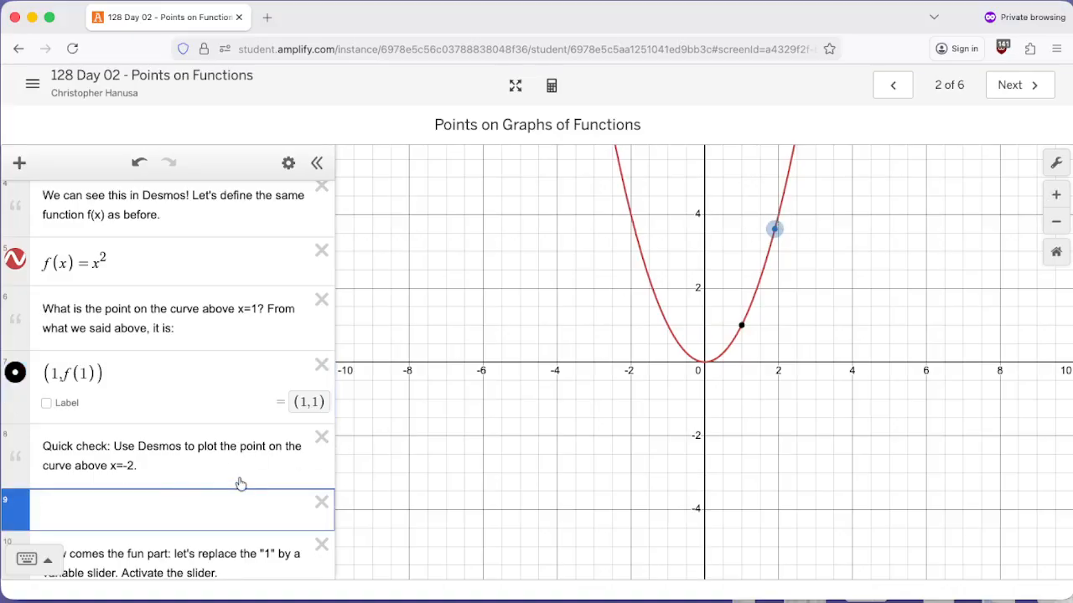
type("(")
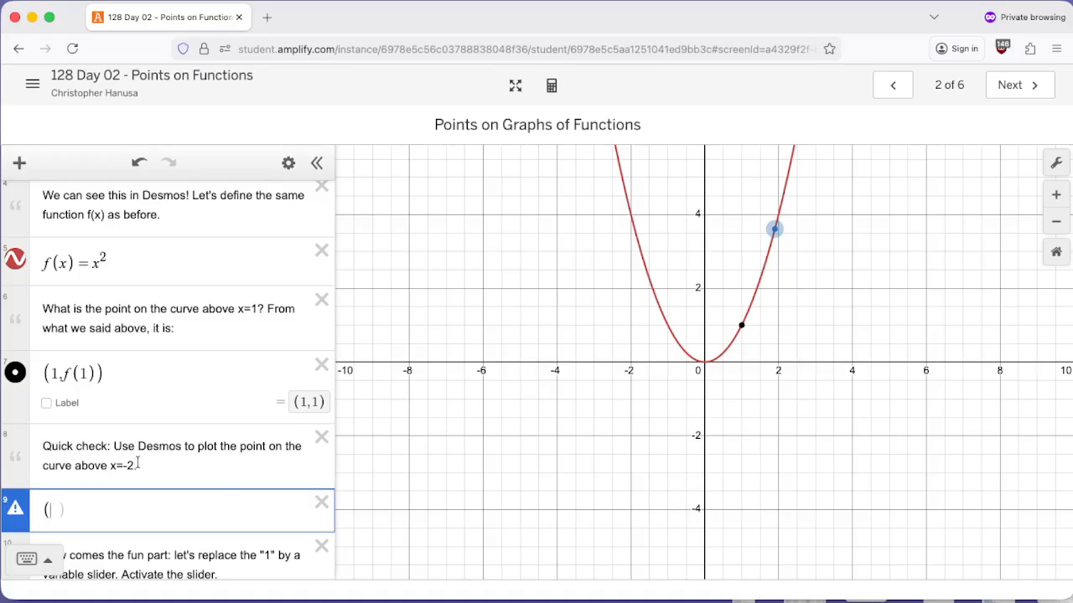
left_click_drag(137, 461, 108, 466)
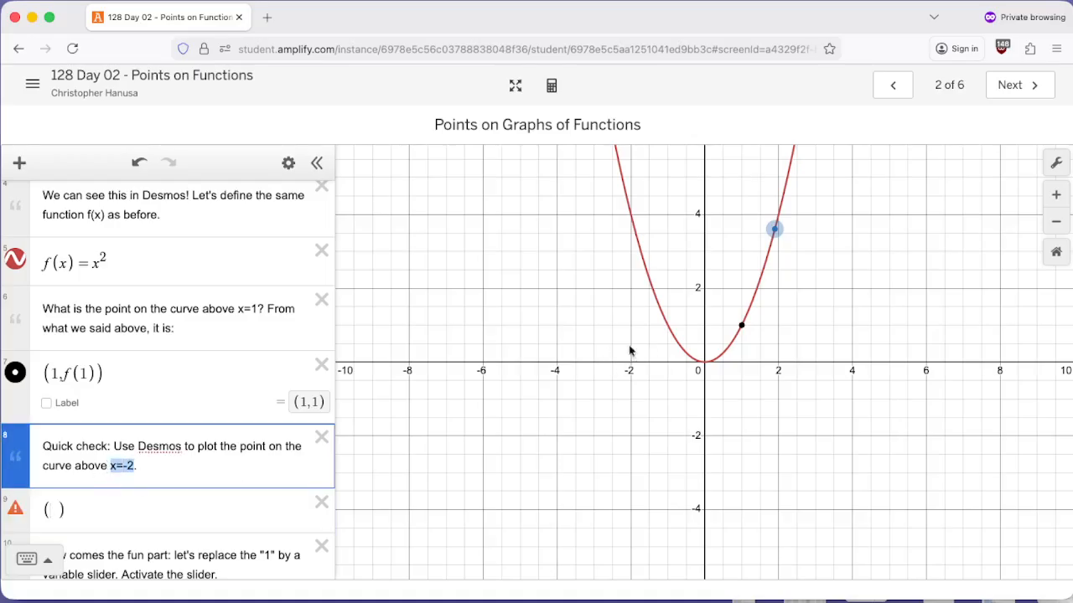
left_click(49, 510)
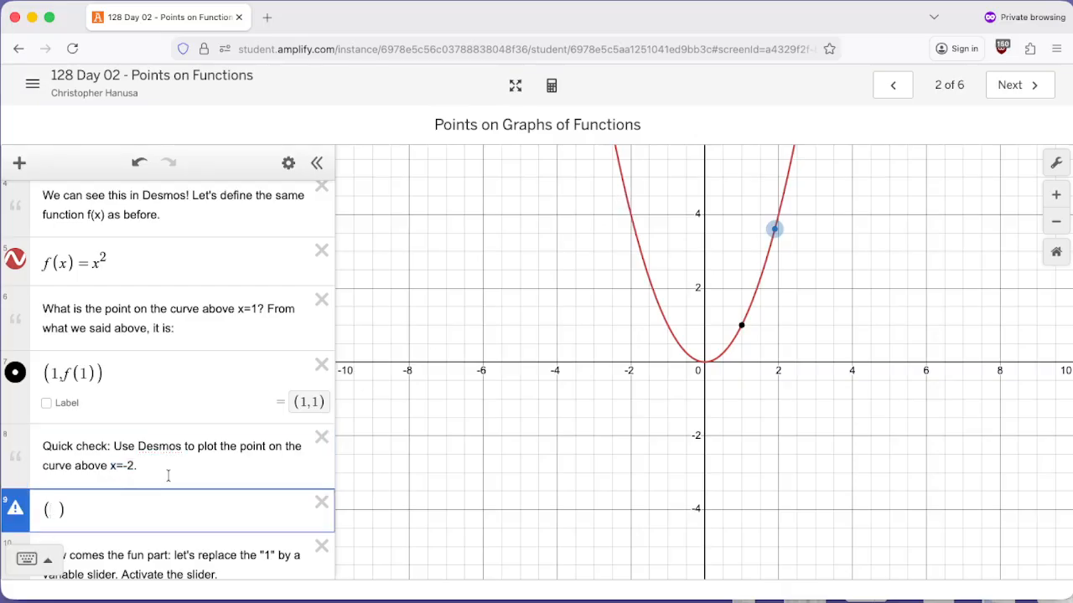
type("-2,f(-2)")
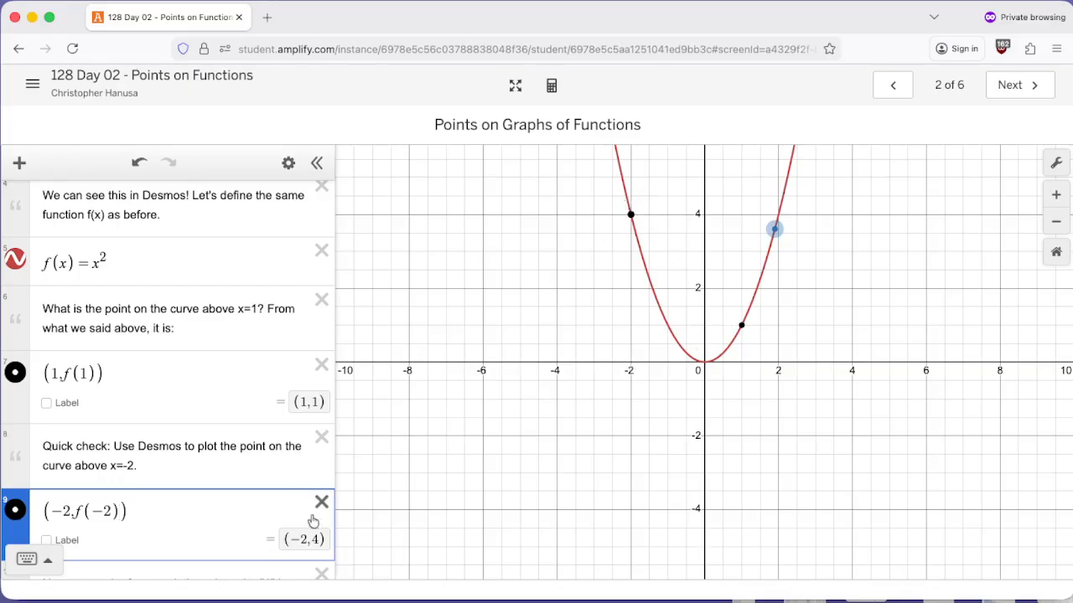
Read the note on replacing the 1 in (1,f(1)) with a variable slider, and compare it with the expression (a,f(a)).
scroll(215, 483, "down", 2)
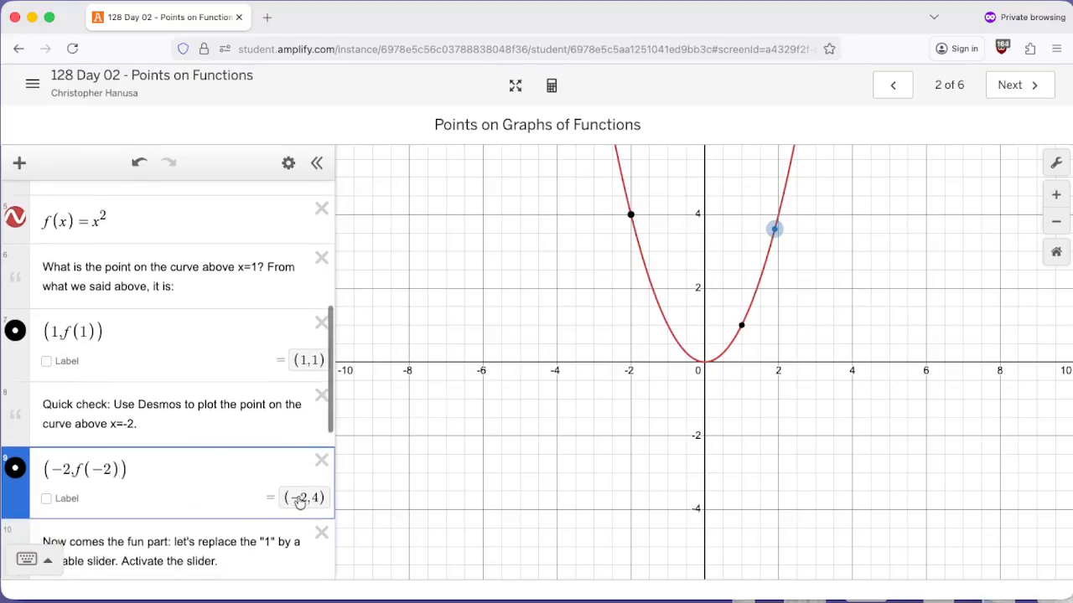
scroll(203, 473, "down", 4)
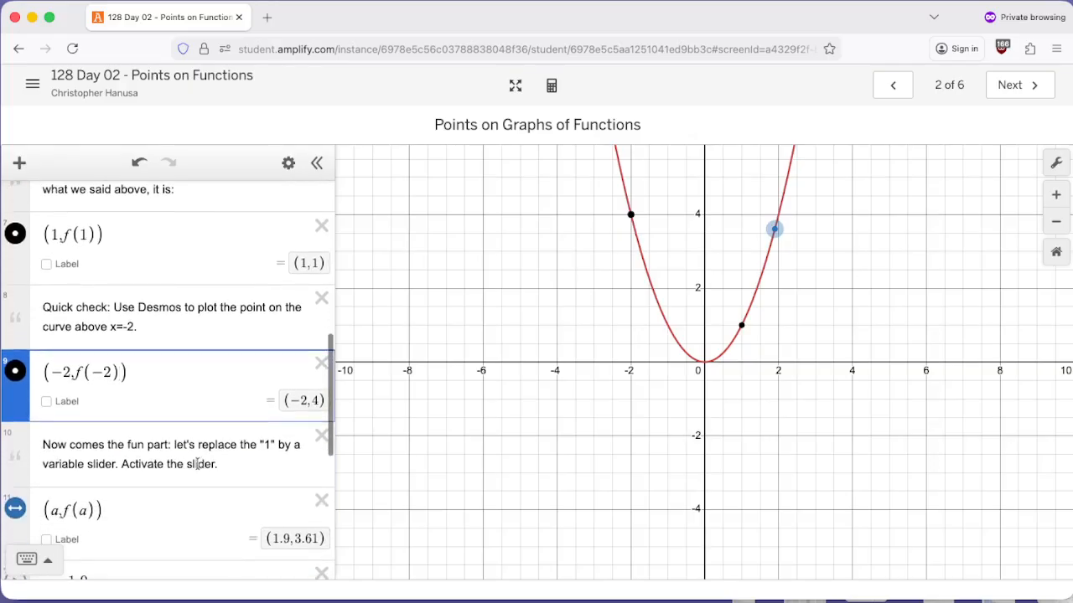
scroll(195, 463, "down", 1)
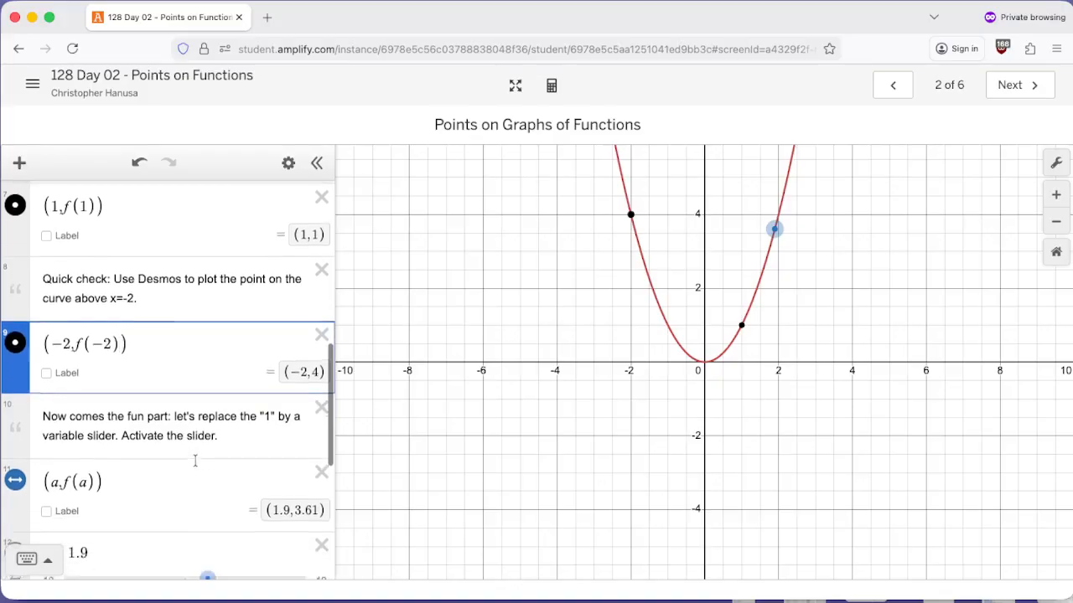
left_click(172, 413)
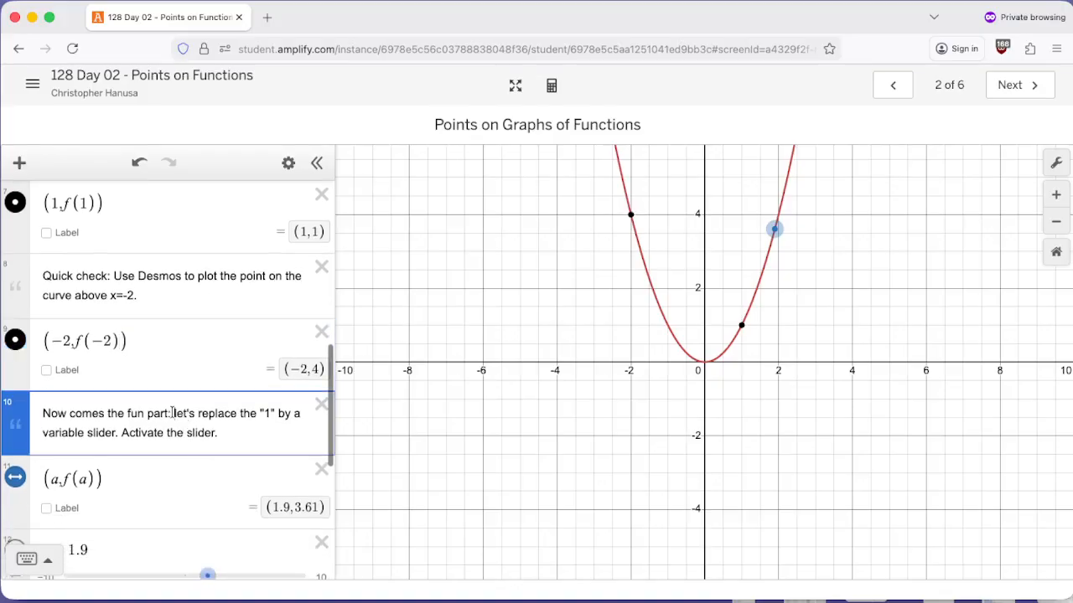
scroll(138, 360, "up", 1)
scroll(139, 360, "up", 5)
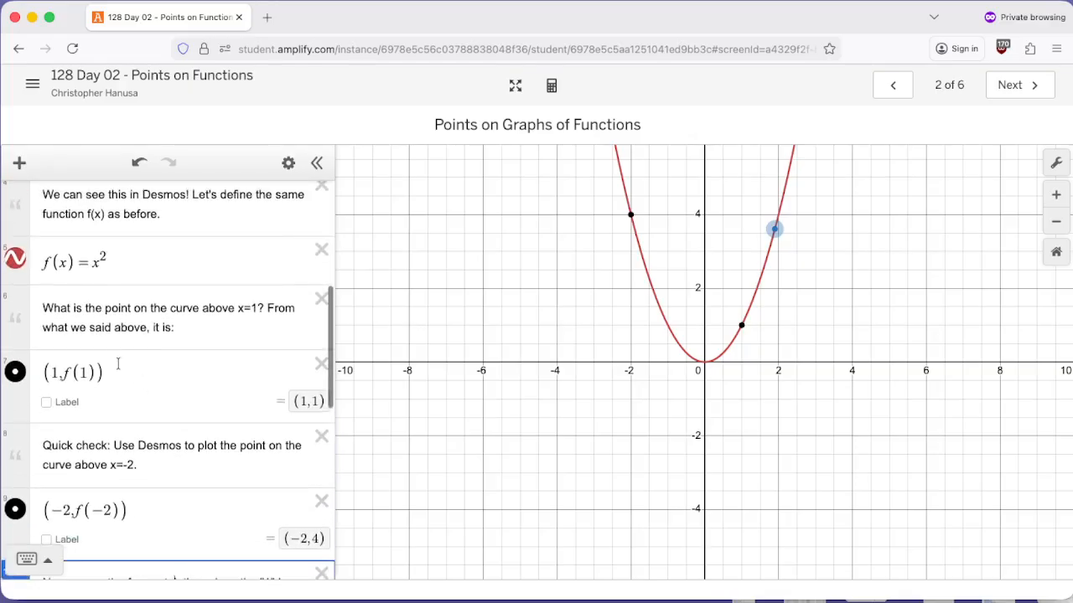
left_click_drag(119, 367, 44, 372)
scroll(194, 417, "down", 9)
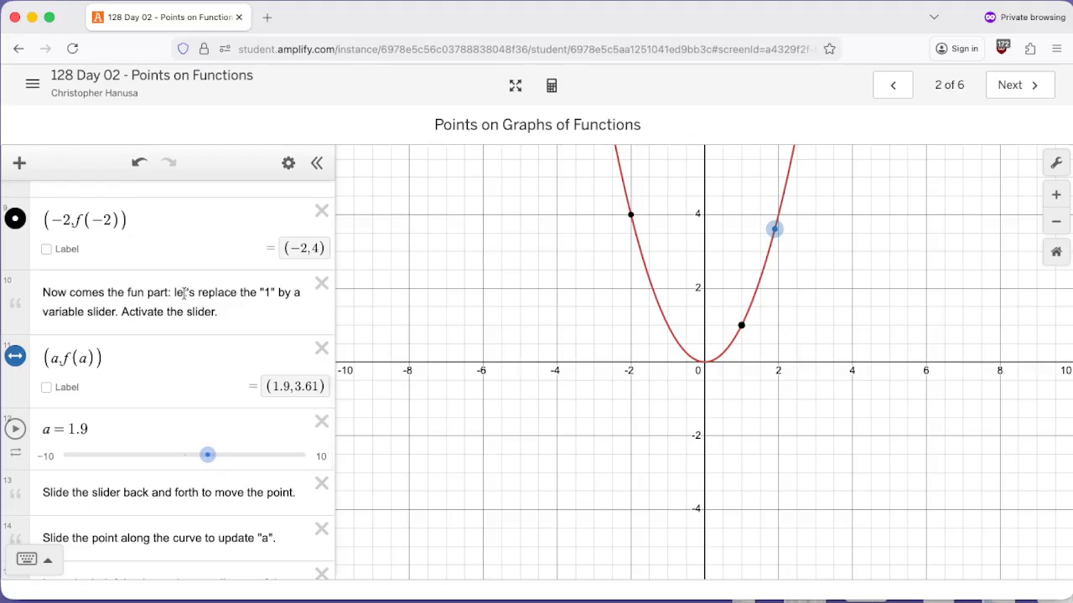
left_click_drag(174, 293, 116, 311)
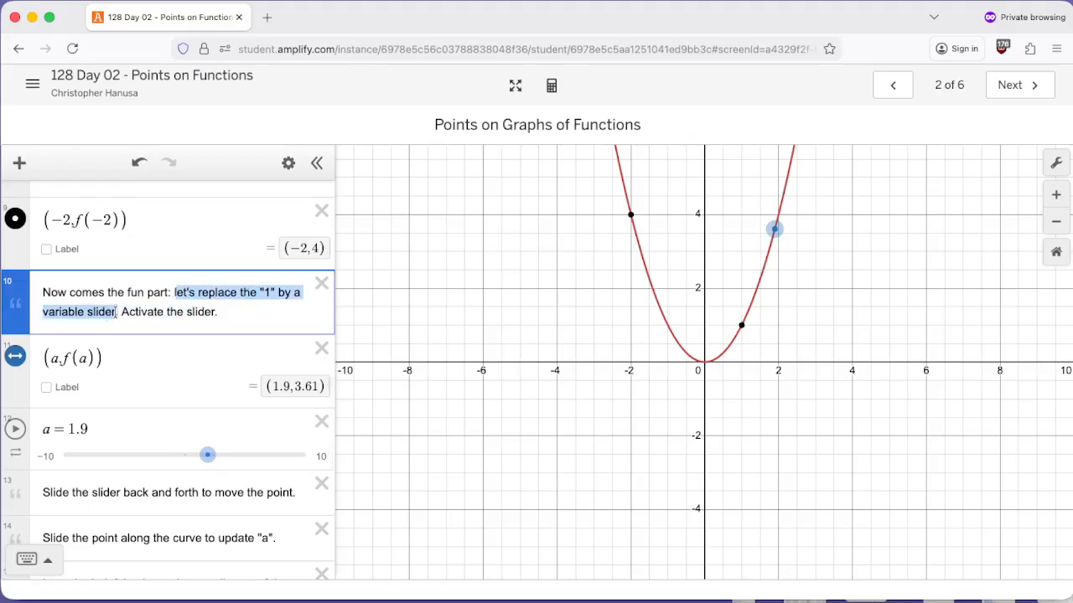
left_click(52, 358)
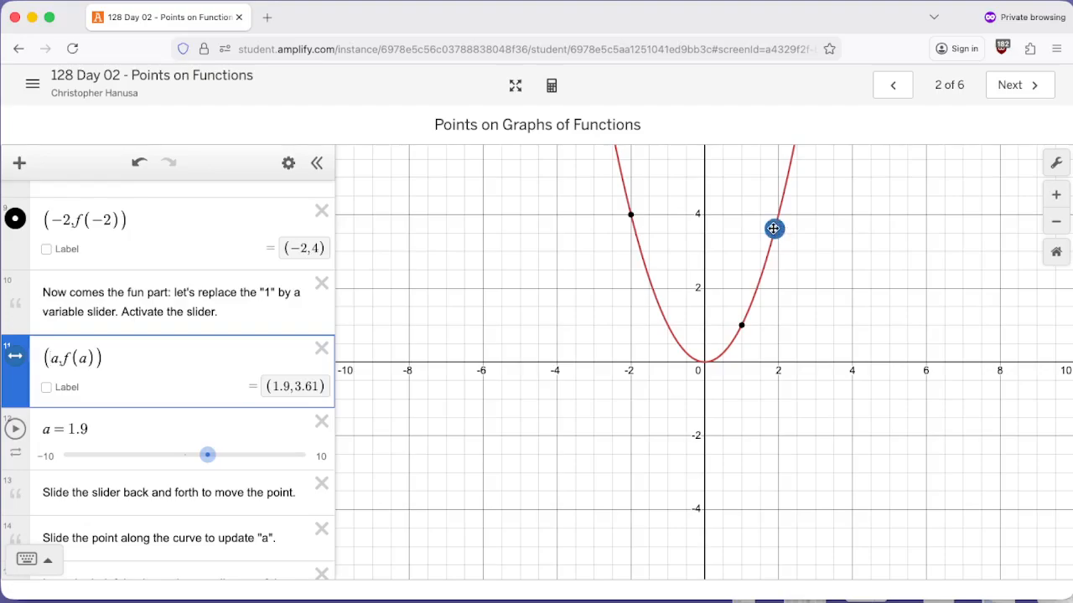
Slide the point (a,f(a)) down the parabola to a = 1.37, set the slider to a = 2.3, and compare it with the point's expression.
mouse_move(774, 228)
left_mouse_down()
mouse_move(712, 362)
mouse_move(641, 294)
mouse_move(715, 318)
mouse_move(754, 234)
left_mouse_up()
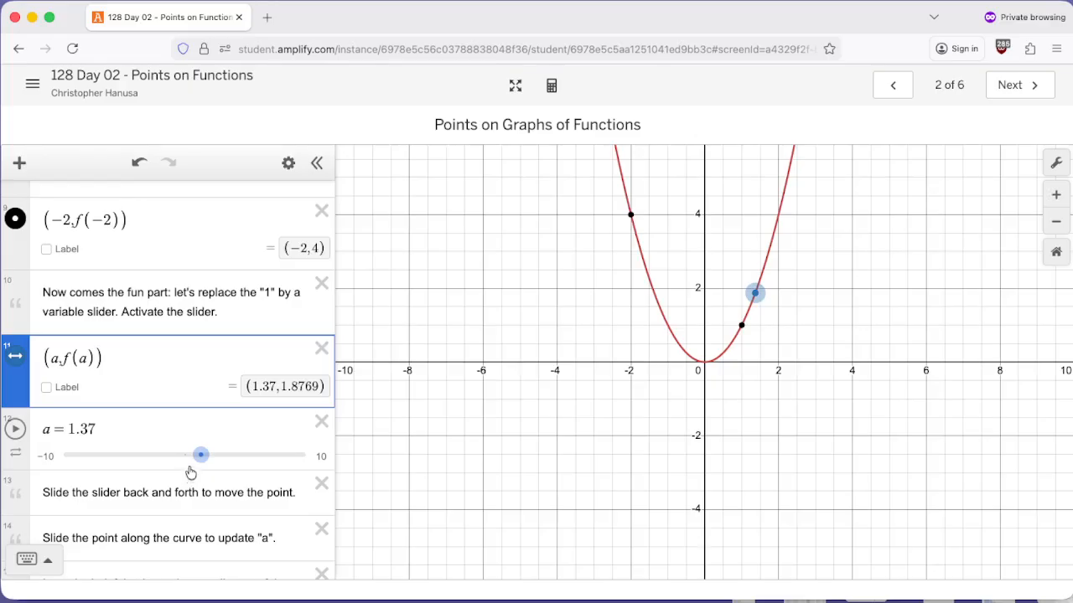
left_click_drag(191, 474, 209, 426)
left_click(209, 426)
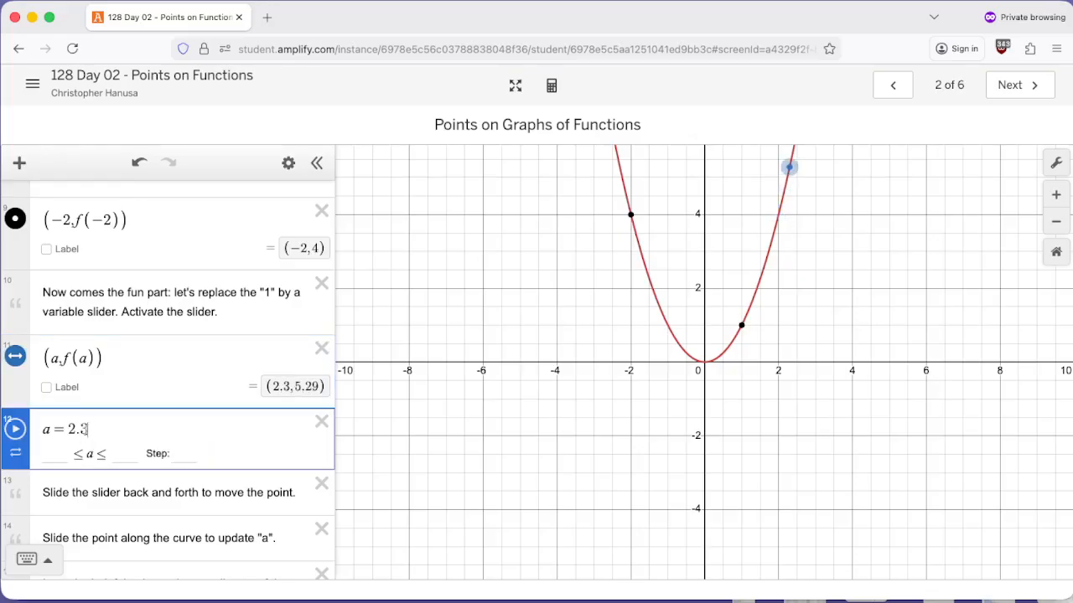
left_click_drag(85, 430, 69, 429)
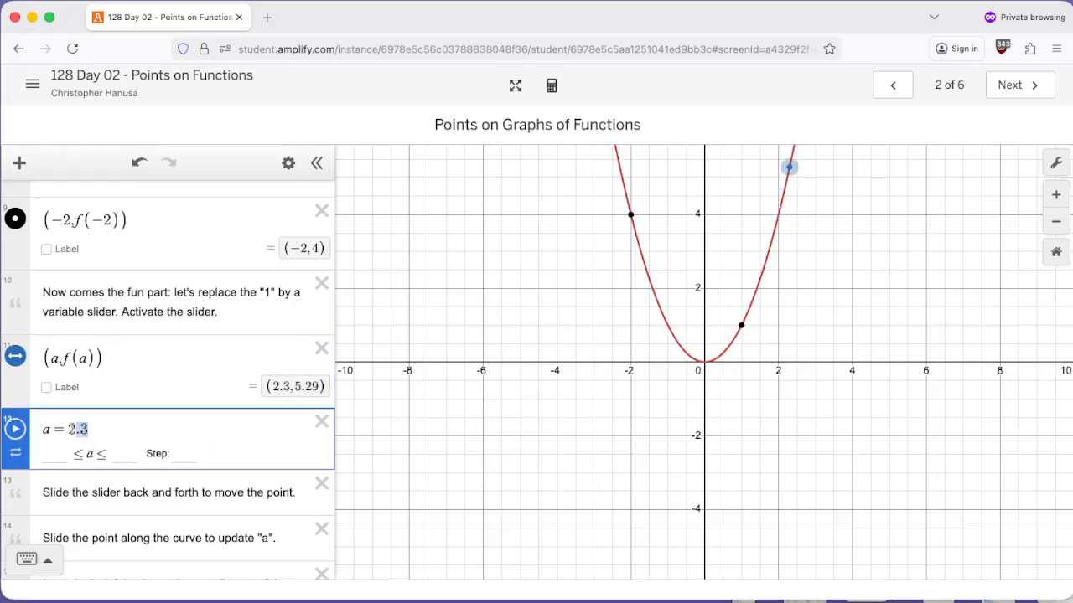
left_click(54, 358)
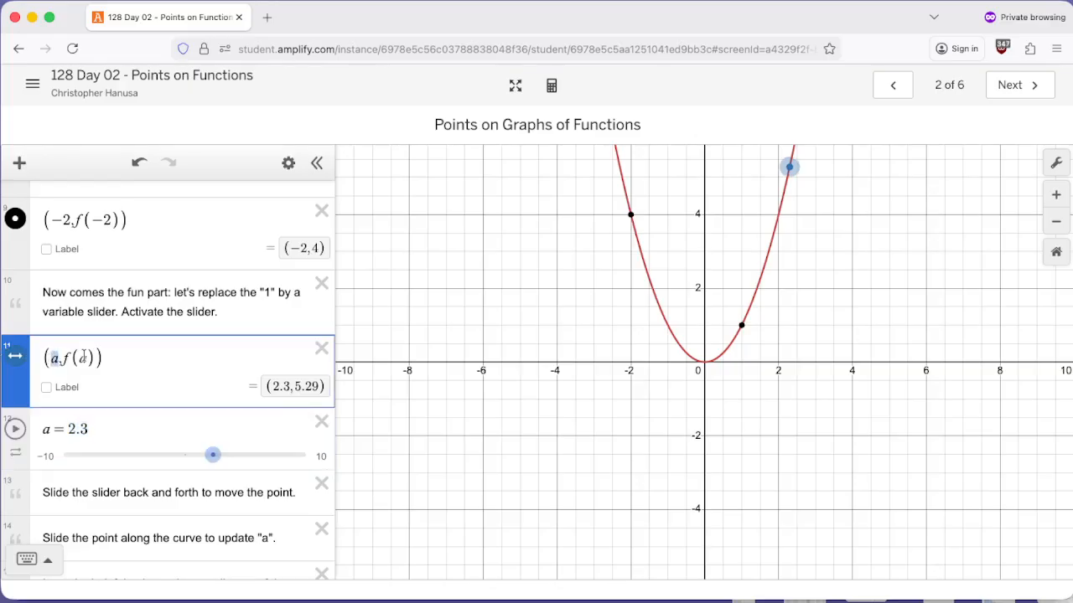
left_click_drag(84, 357, 62, 359)
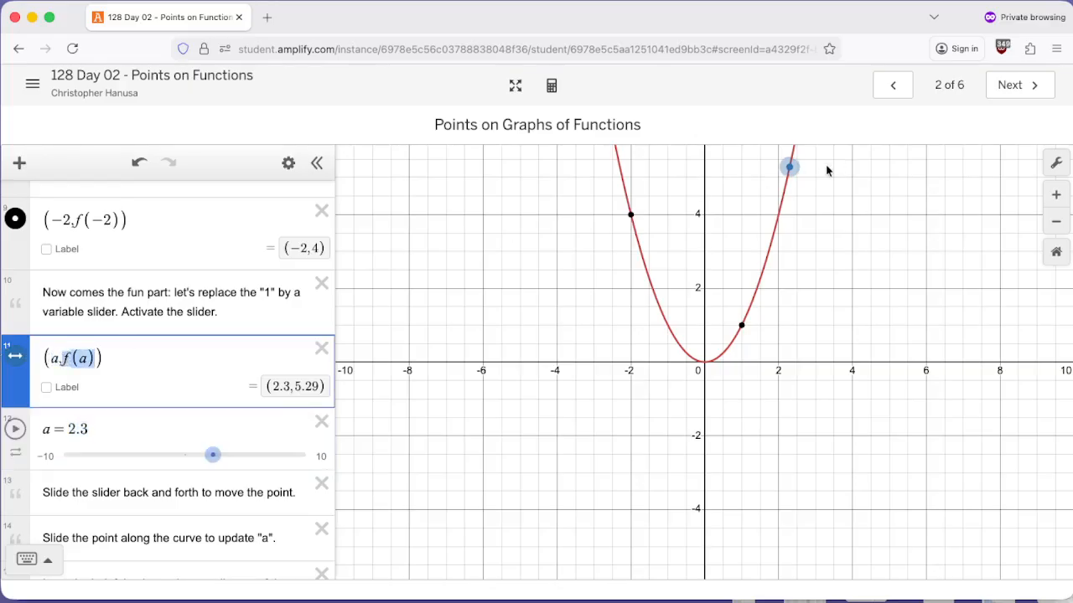
Show the coordinate label of the point (a,f(a)), and move the slider until a = 1.9.
mouse_move(212, 455)
left_mouse_down()
mouse_move(229, 455)
mouse_move(170, 455)
mouse_move(209, 455)
left_mouse_up()
scroll(194, 490, "down", 2)
scroll(194, 490, "down", 2)
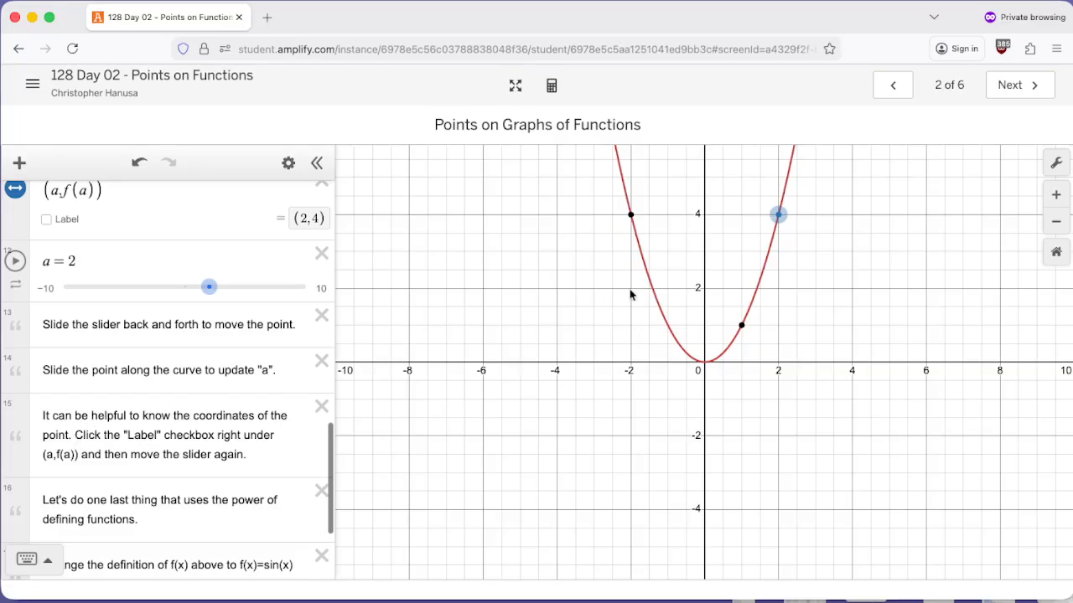
left_click(47, 223)
left_click(214, 318)
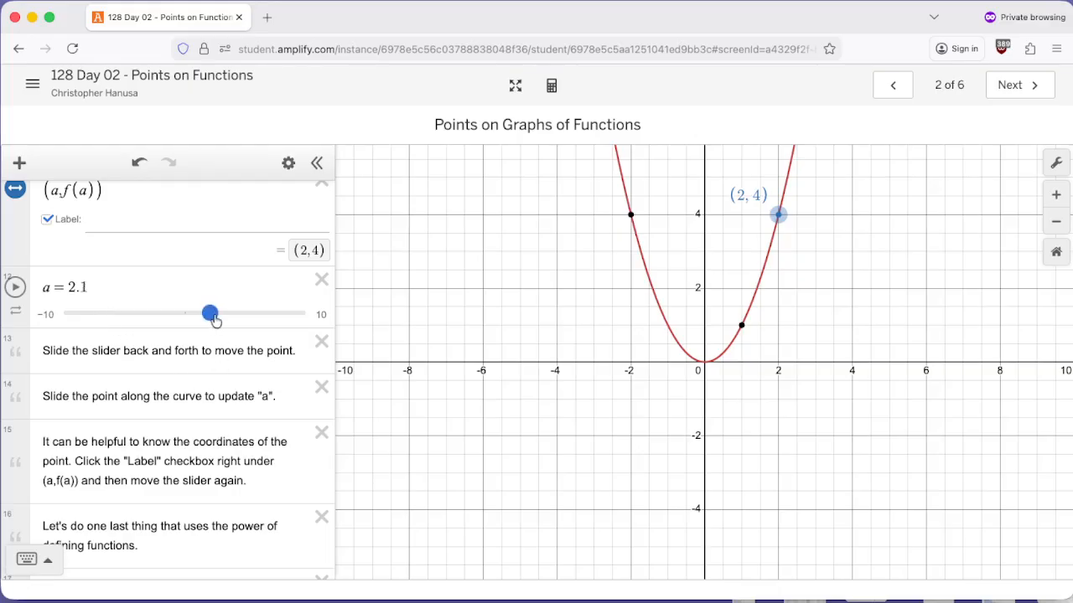
mouse_move(214, 319)
left_mouse_down()
mouse_move(173, 321)
mouse_move(210, 313)
left_mouse_up()
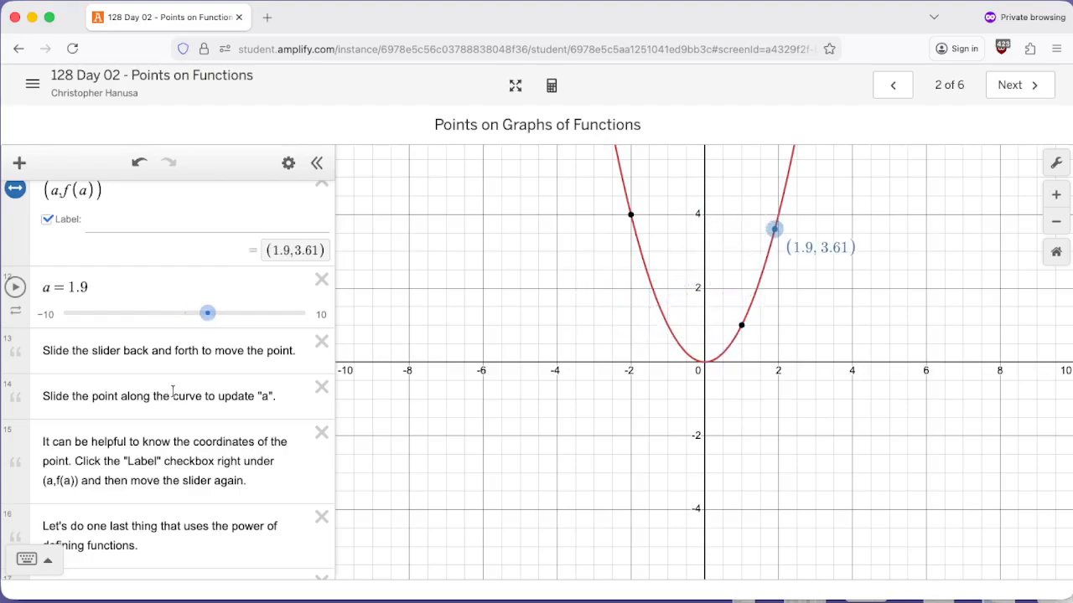
Read the closing notes about redefining f(x) as another function, and check them against the current definition of f(x).
scroll(174, 391, "down", 2)
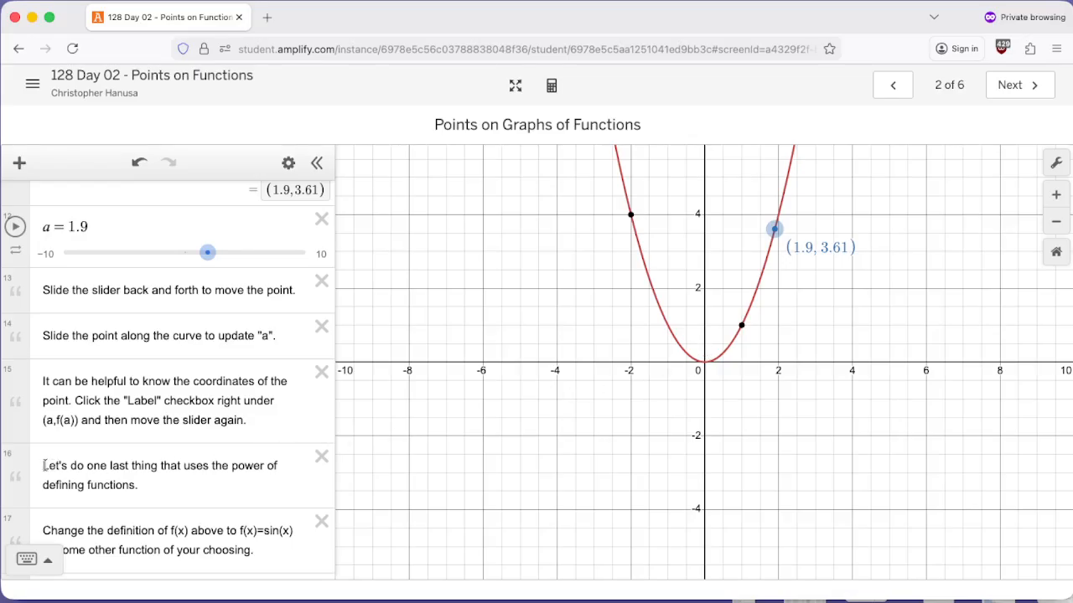
left_click_drag(44, 466, 140, 487)
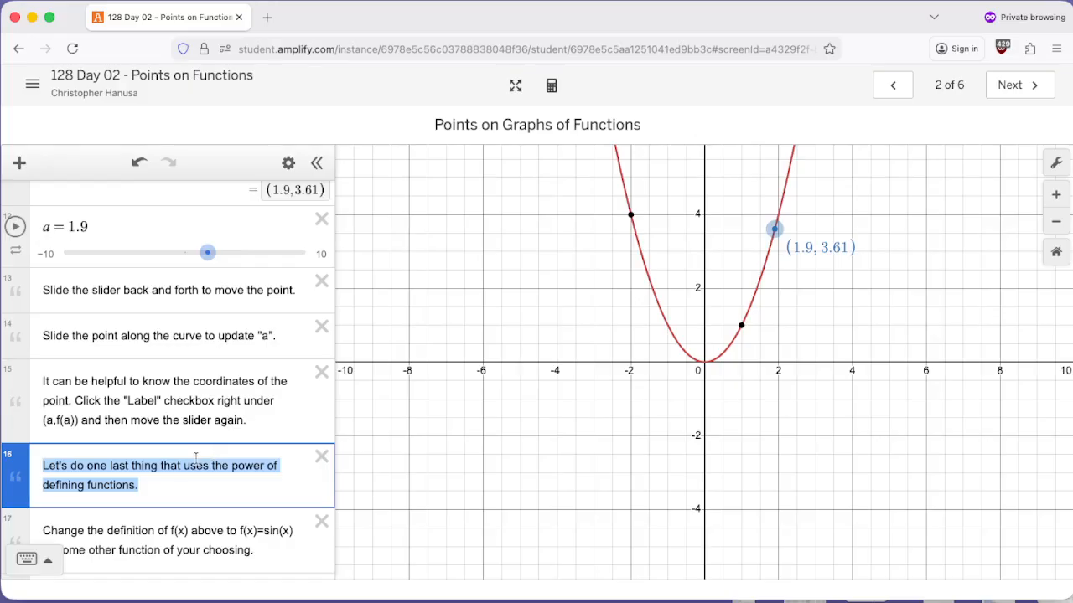
scroll(197, 457, "down", 3)
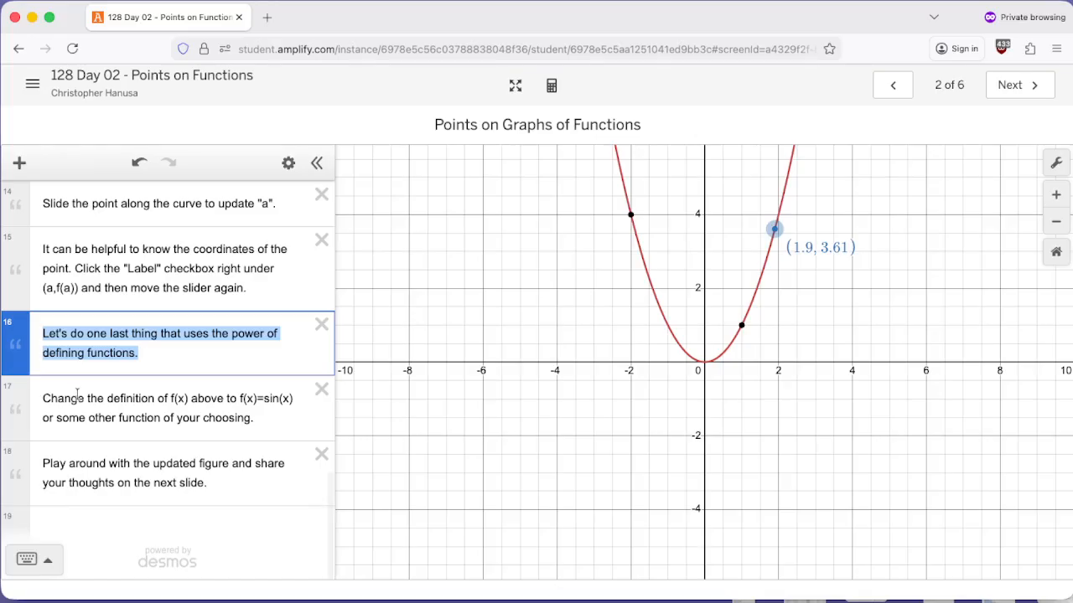
scroll(156, 350, "up", 10)
scroll(156, 351, "up", 4)
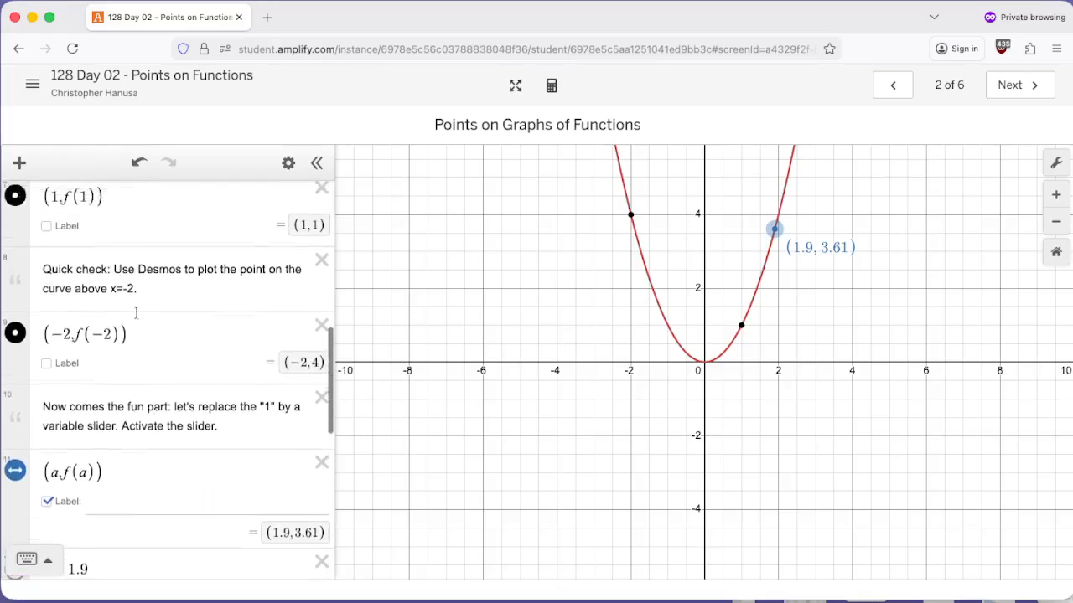
left_click_drag(109, 201, 38, 231)
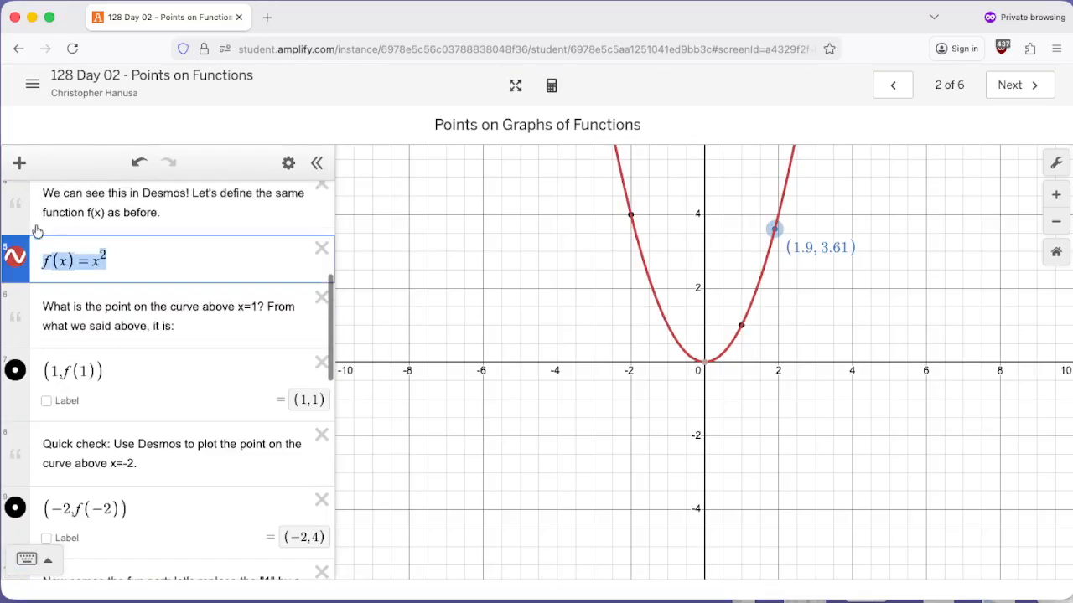
scroll(209, 413, "down", 14)
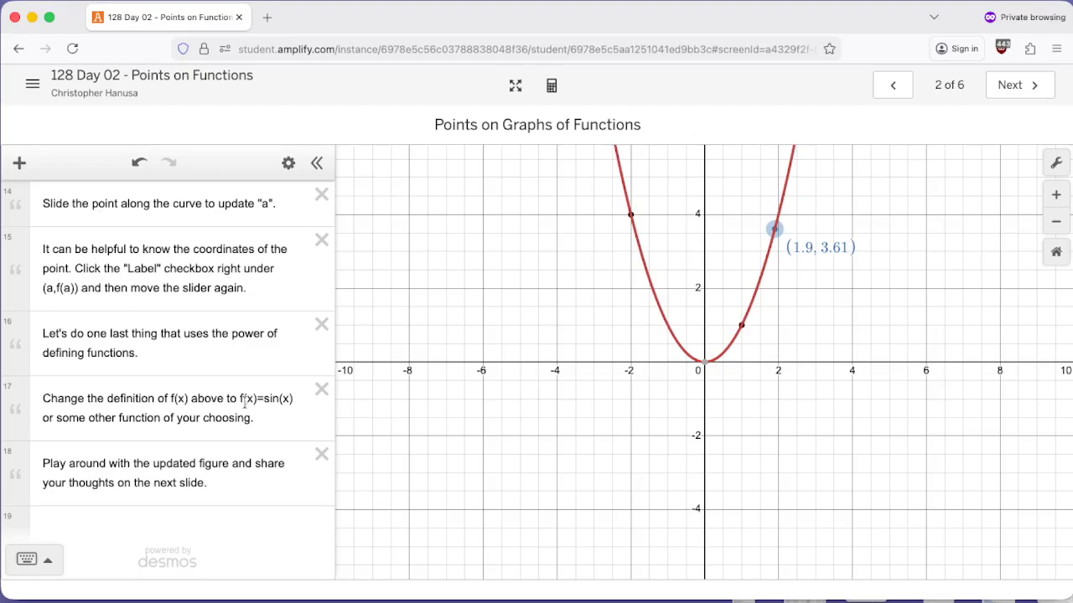
left_click_drag(293, 399, 241, 399)
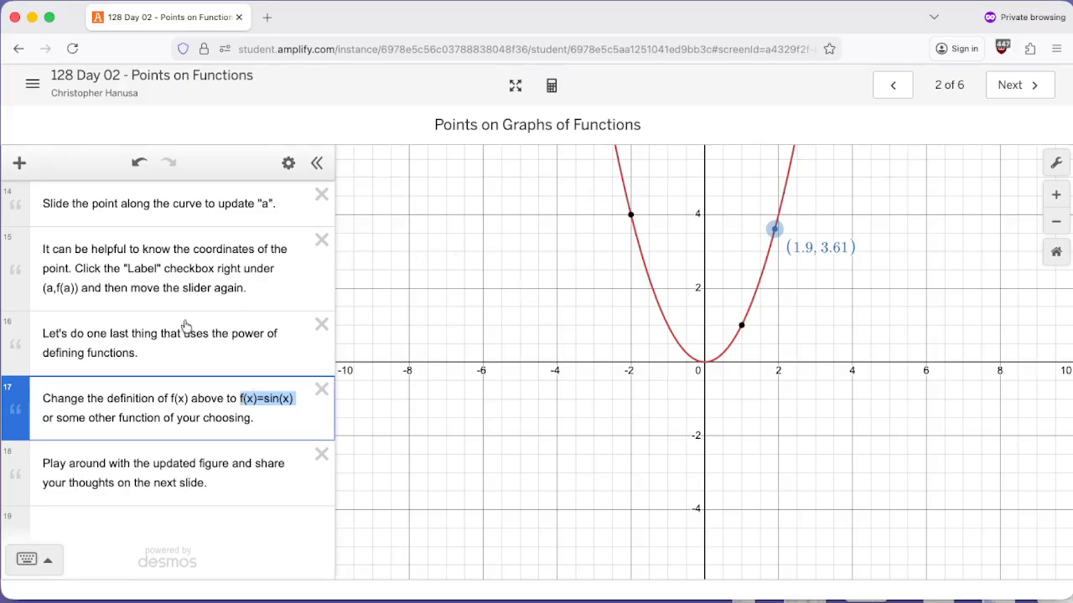
Replace the definition of f(x) with f(x)=sin(x).
scroll(149, 326, "up", 5)
scroll(149, 326, "up", 5)
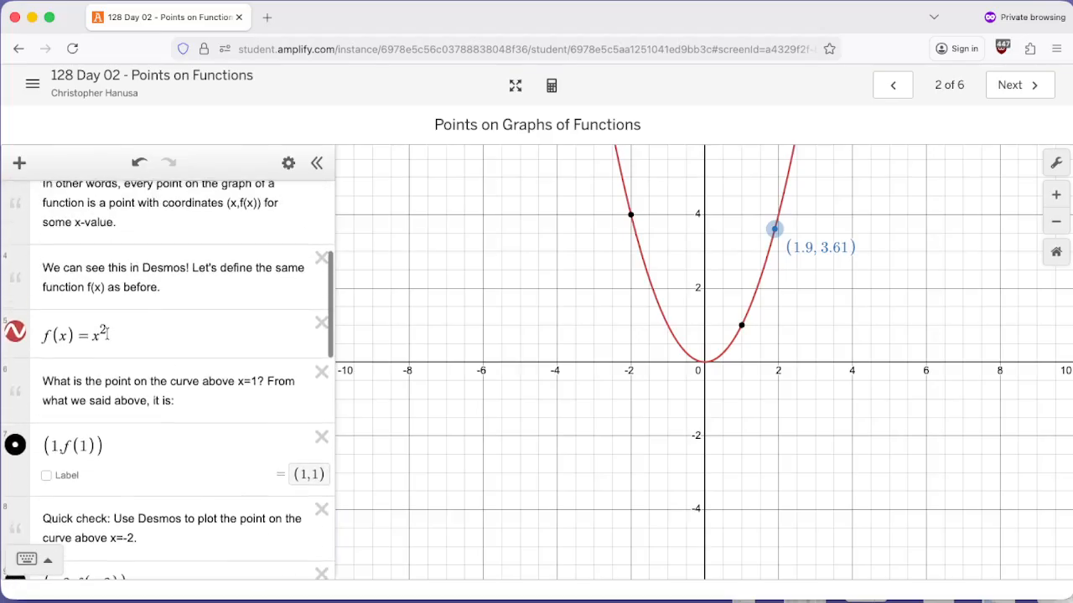
left_click(105, 334)
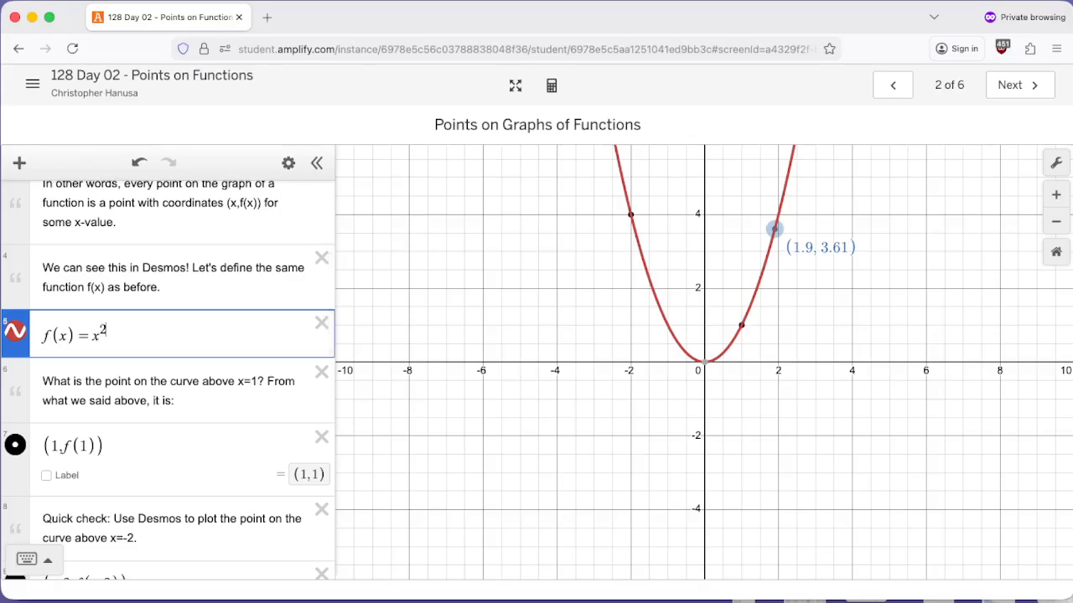
key("BackSpace")
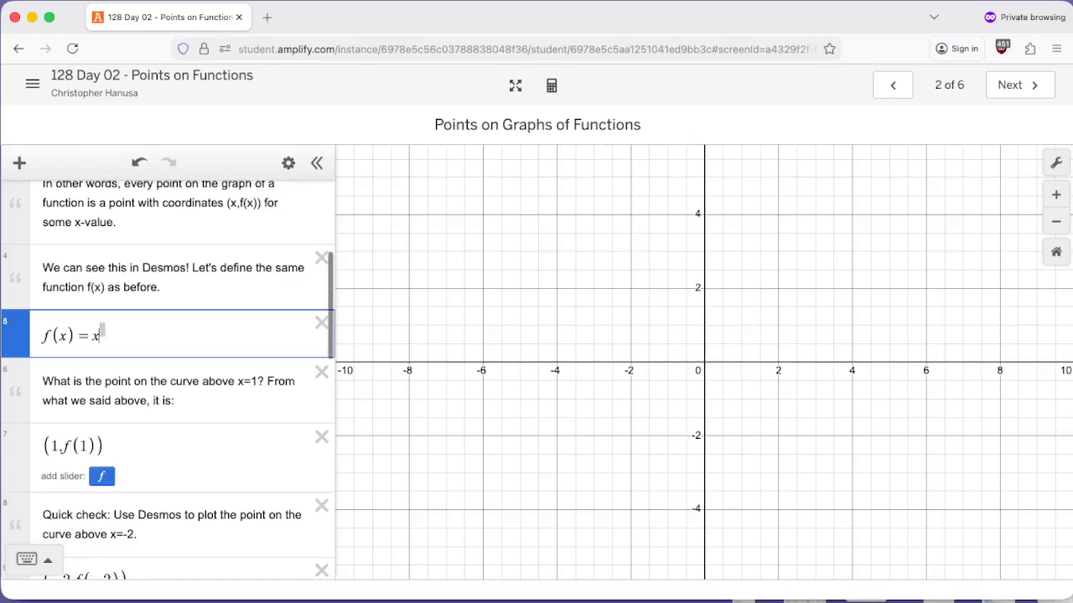
type("sin(")
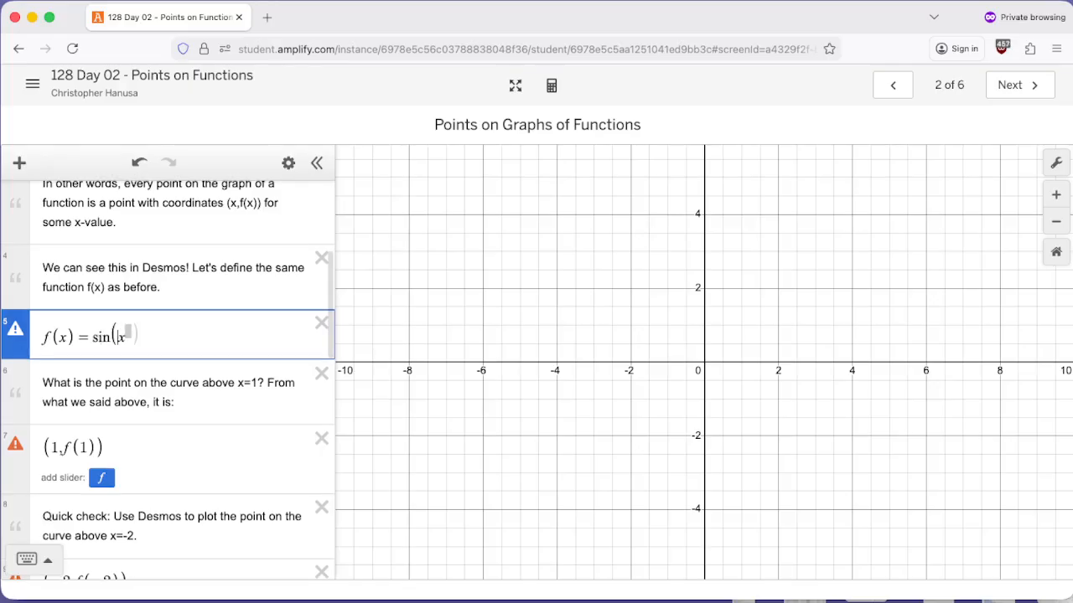
key("Right")
key("Right")
key("BackSpace")
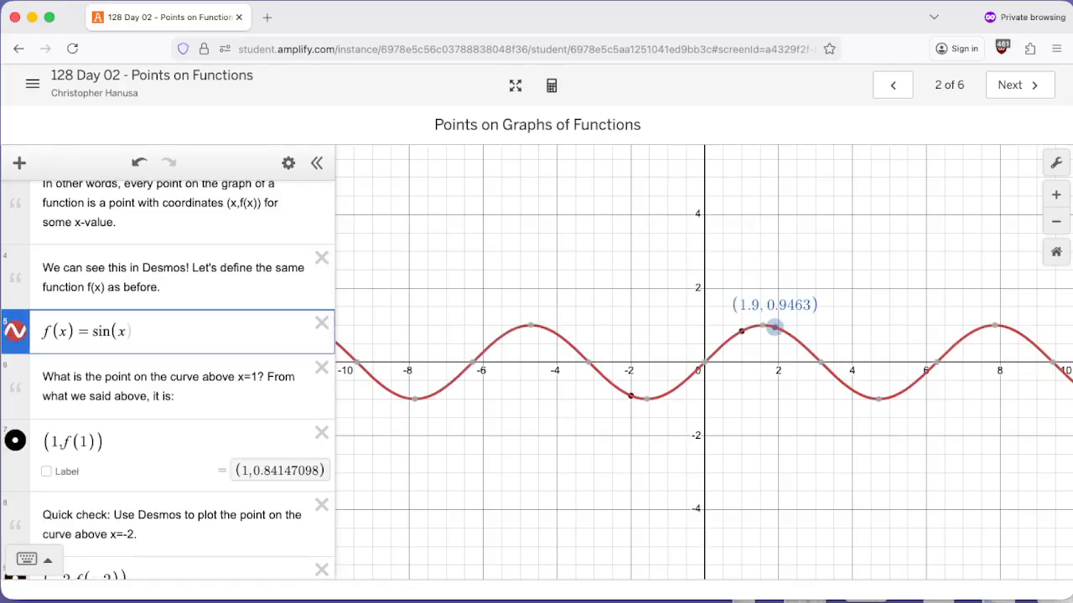
Slide the labelled point (a,f(a)) along the sine curve to a = -6.1.
scroll(157, 432, "down", 3)
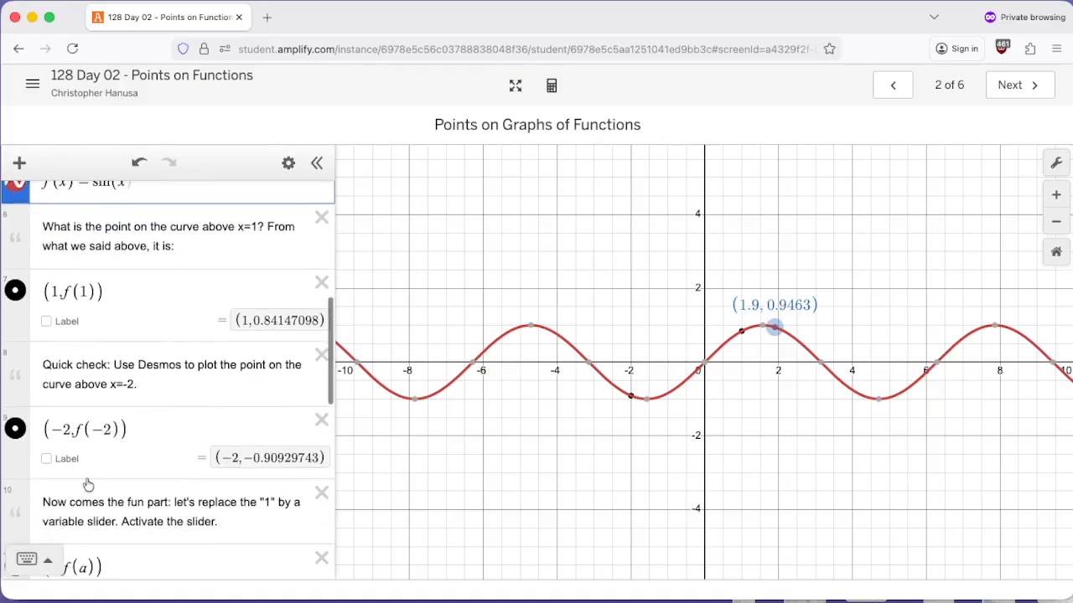
scroll(89, 486, "down", 1)
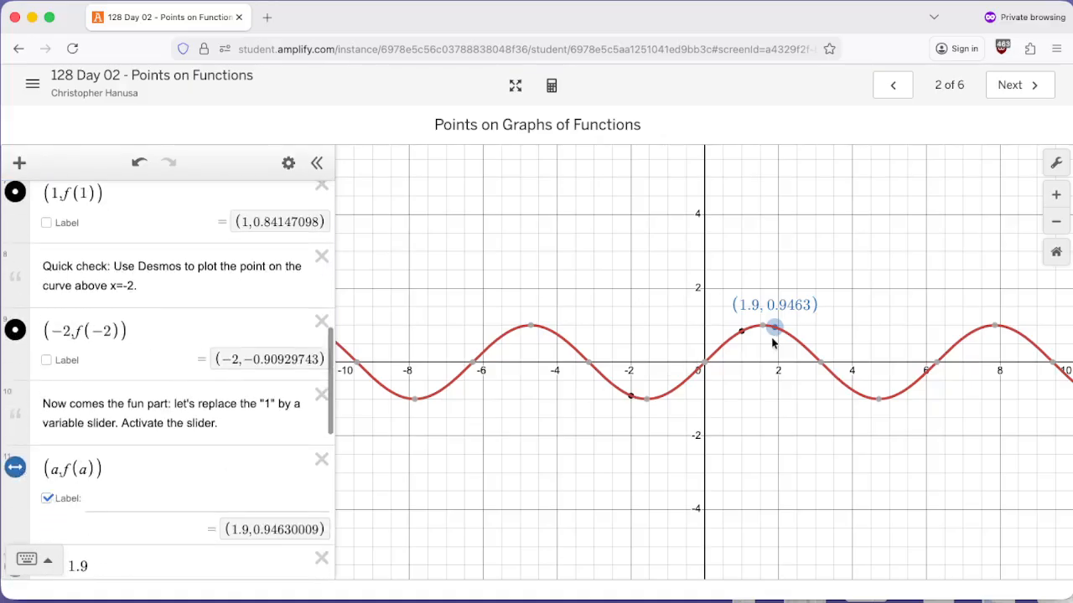
left_click_drag(776, 328, 482, 347)
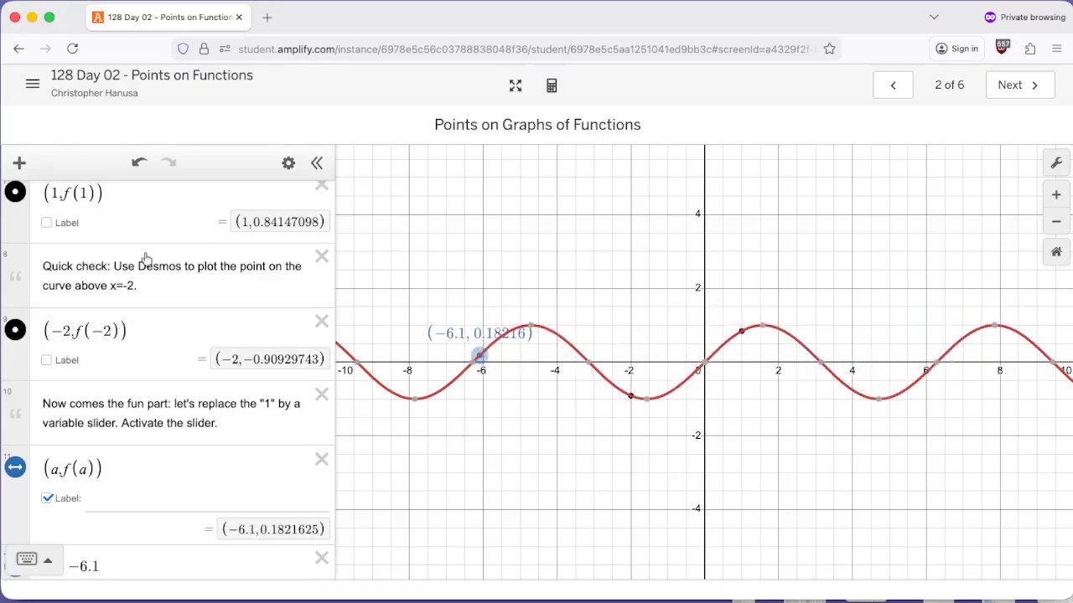
Change the function to f(x)=sin(x^2), and slide the labelled point along the new curve to a = -4.3.
scroll(122, 283, "up", 3)
scroll(121, 282, "up", 1)
left_click(123, 368)
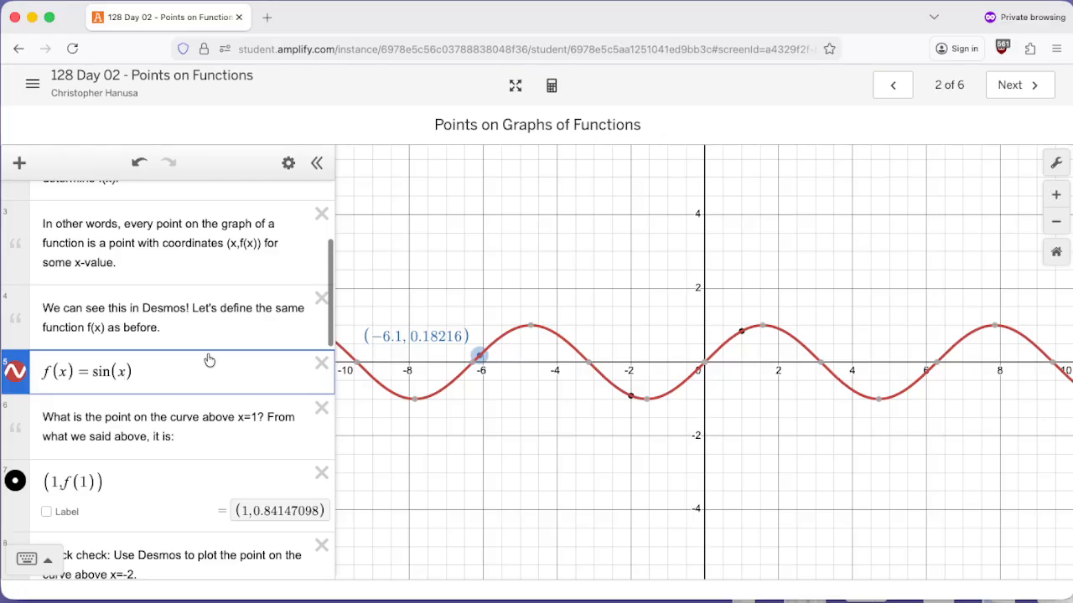
type("^2")
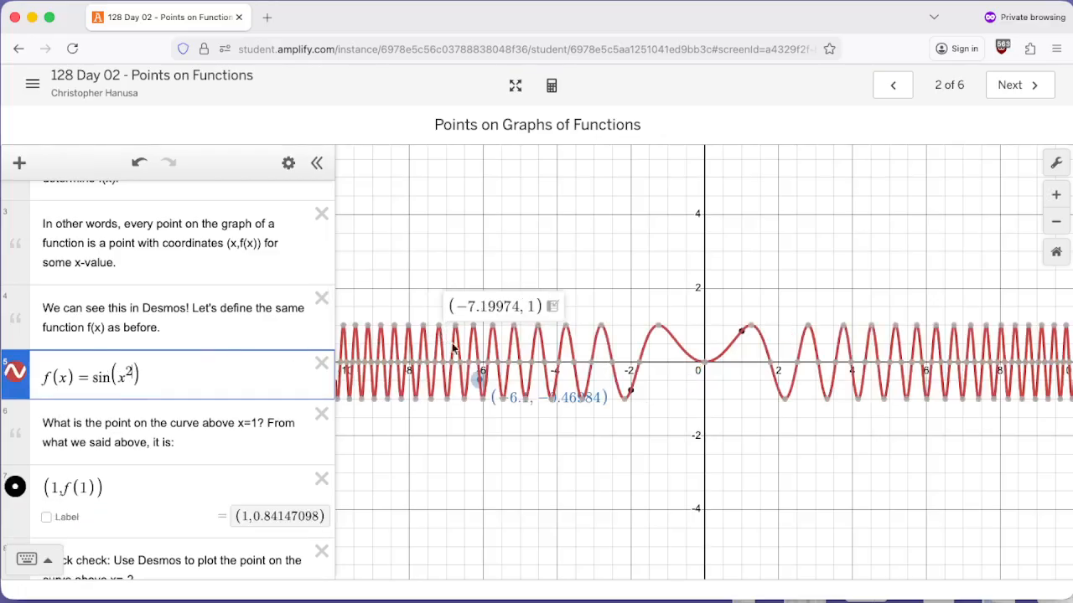
left_click_drag(483, 382, 546, 391)
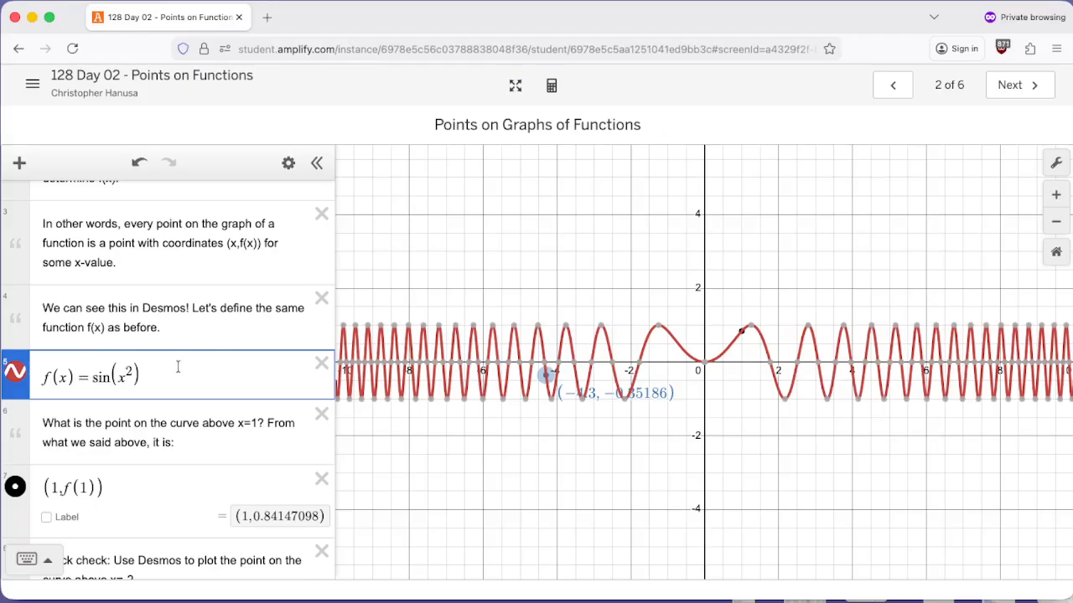
Multiply the sine term by x so the definition reads f(x)=x sin(x^2).
type("x")
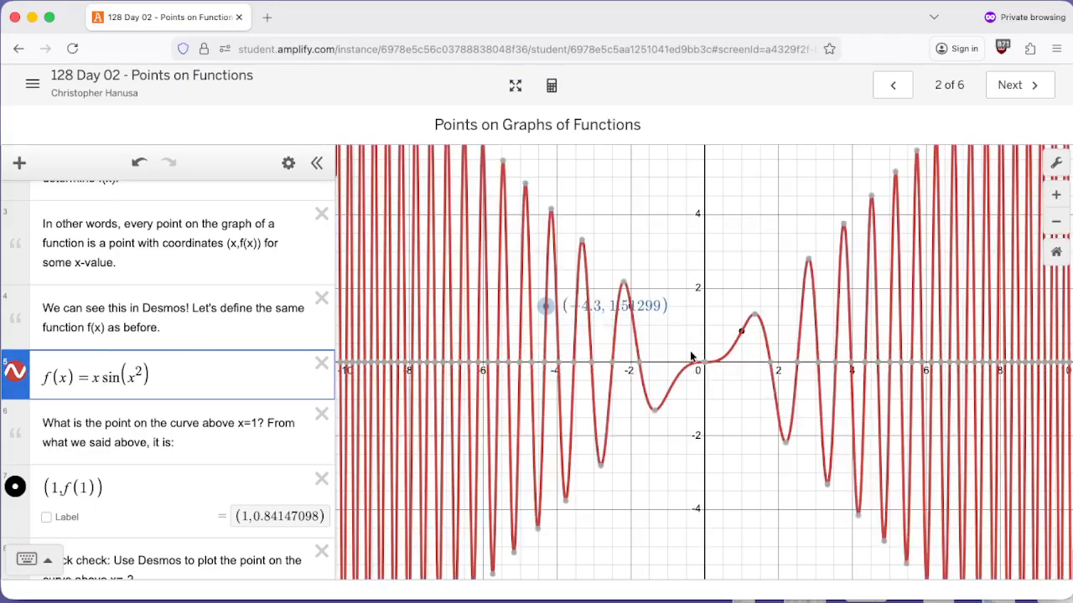
Slide the labelled point along the curve to a = 0.56, and review the function's definition.
left_click_drag(542, 305, 723, 304)
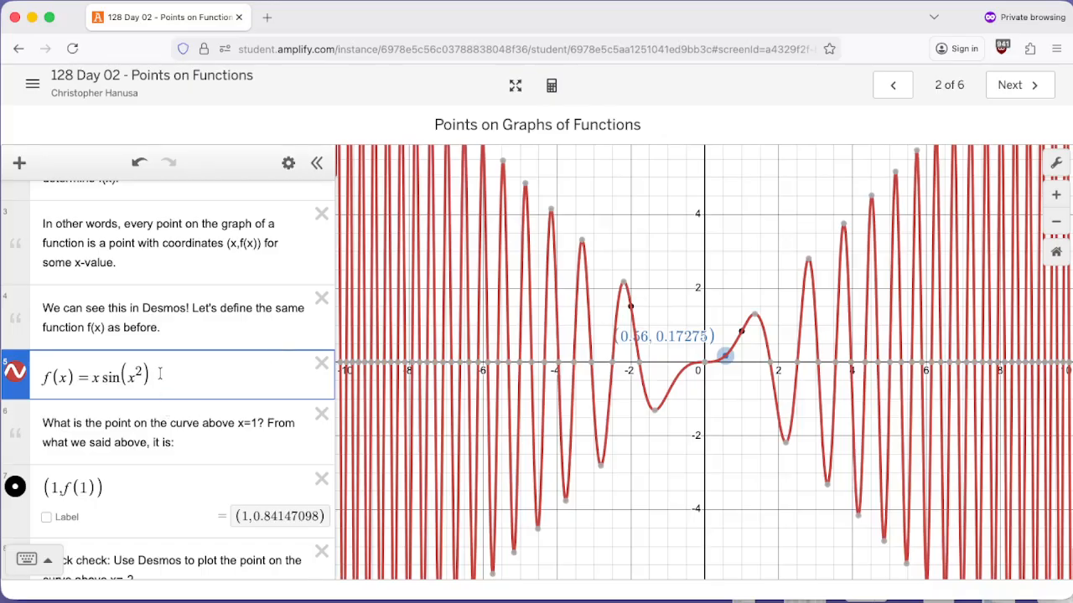
left_click_drag(159, 375, 87, 377)
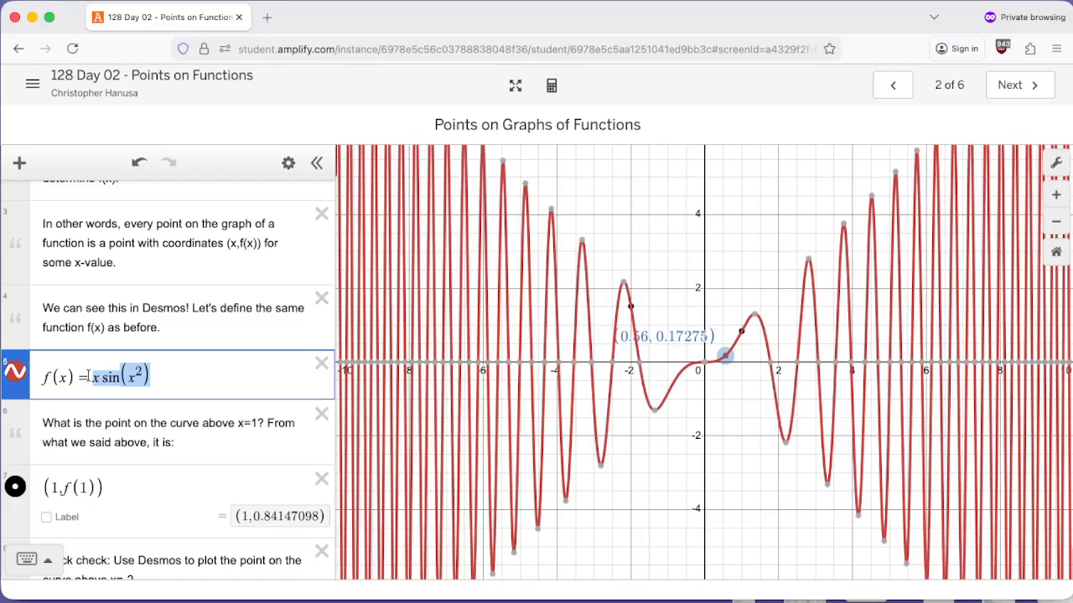
scroll(166, 399, "down", 3)
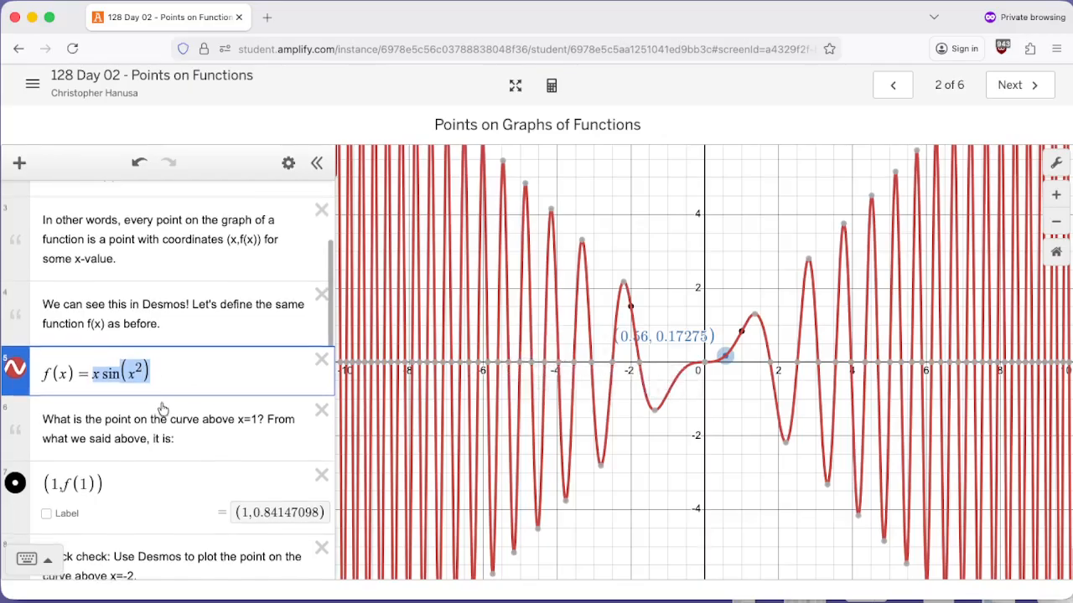
scroll(166, 399, "down", 4)
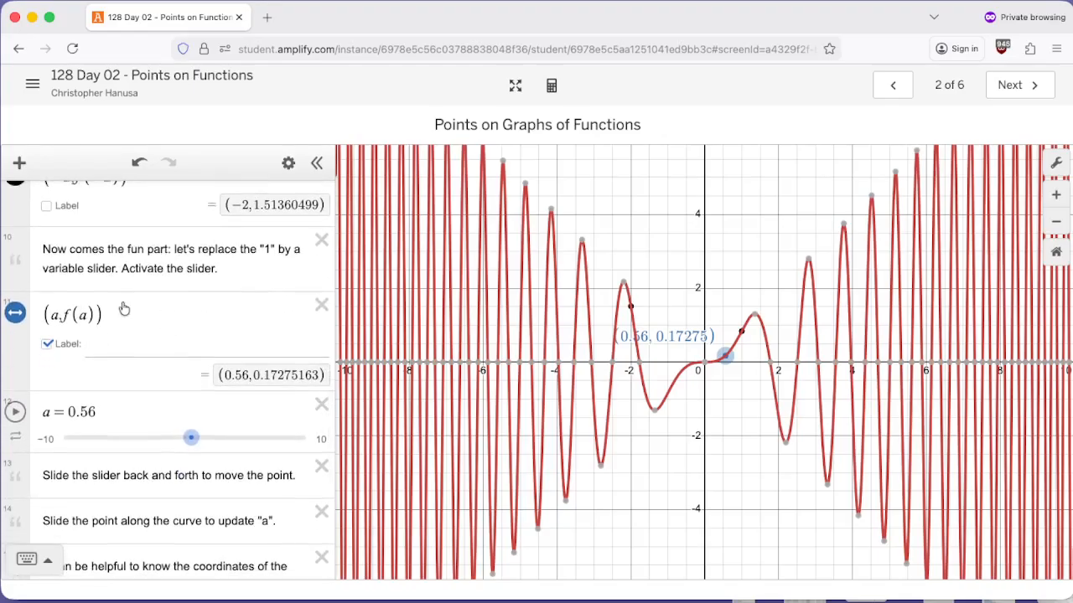
Examine the coordinates in the (a,f(a)) entry and review the remaining notes on changing f(x).
scroll(105, 437, "up", 2)
left_click_drag(104, 437, 74, 438)
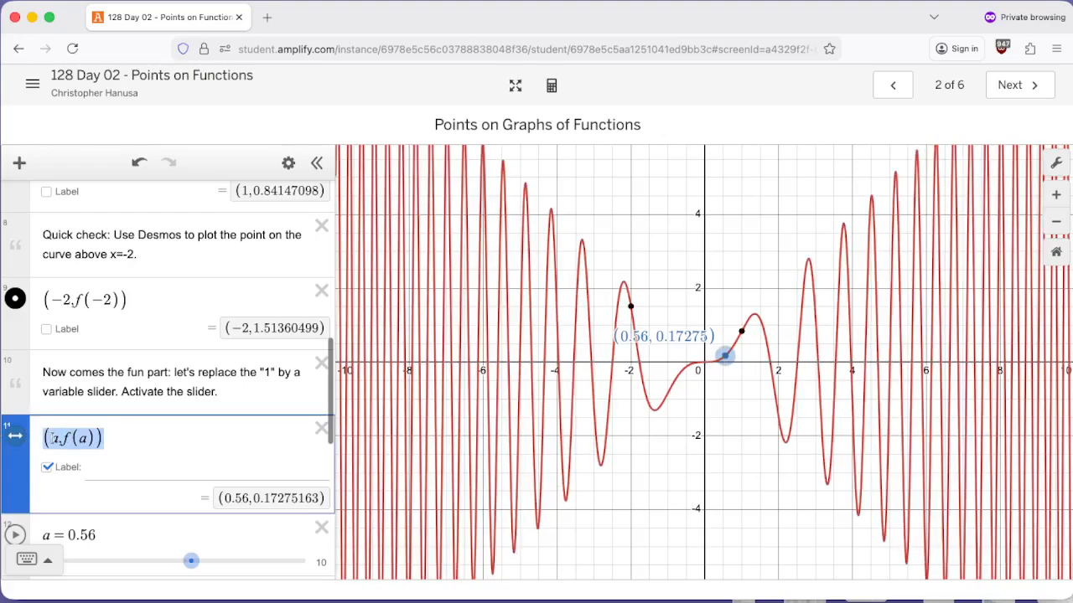
left_click(54, 438)
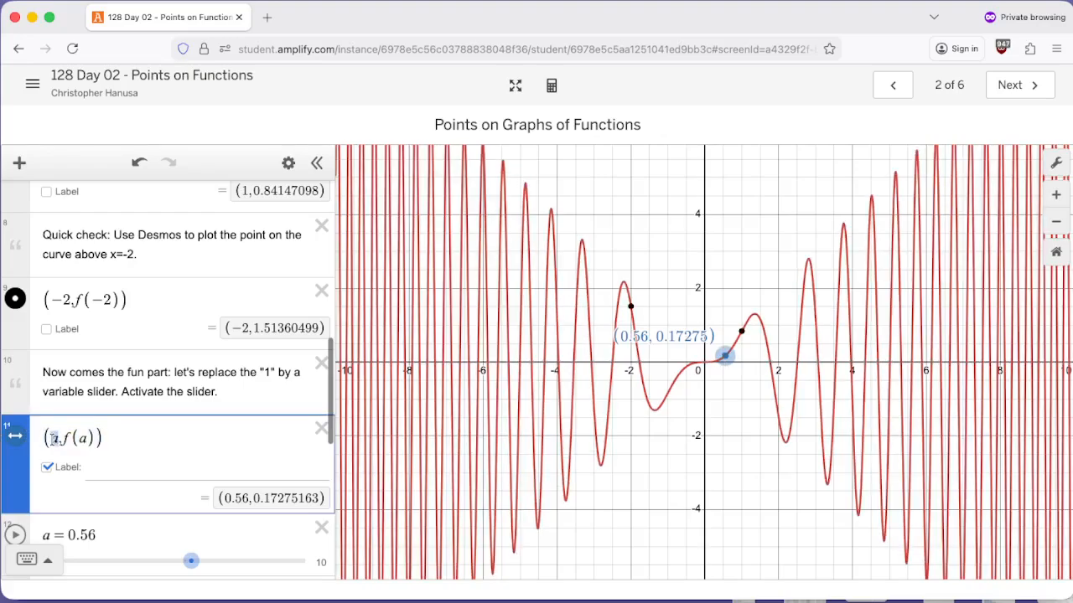
left_click(83, 438)
double_click(65, 438)
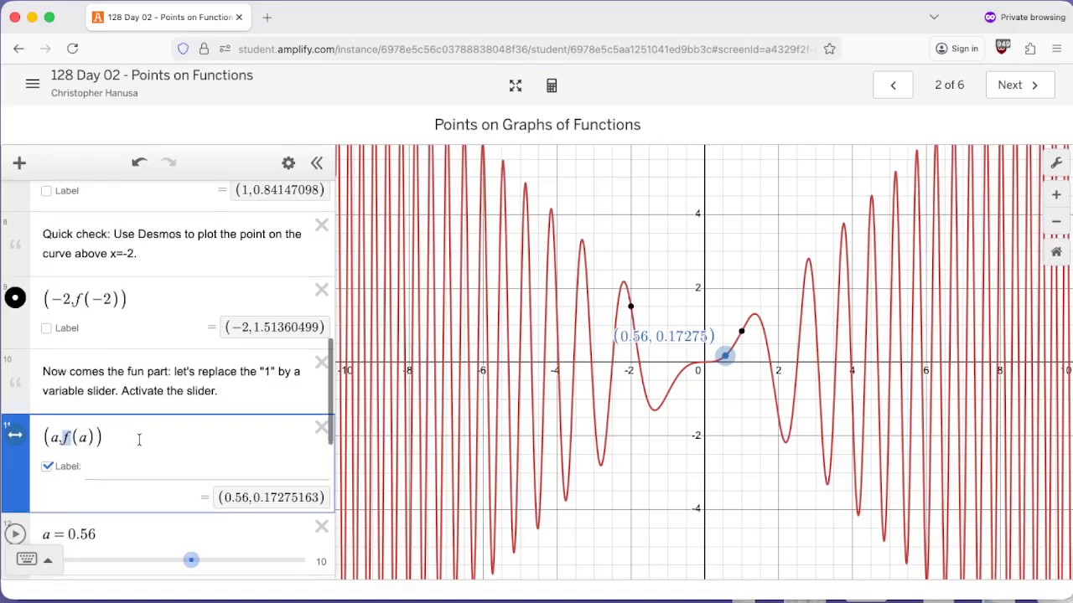
scroll(139, 440, "down", 6)
scroll(944, 151, "up", 2)
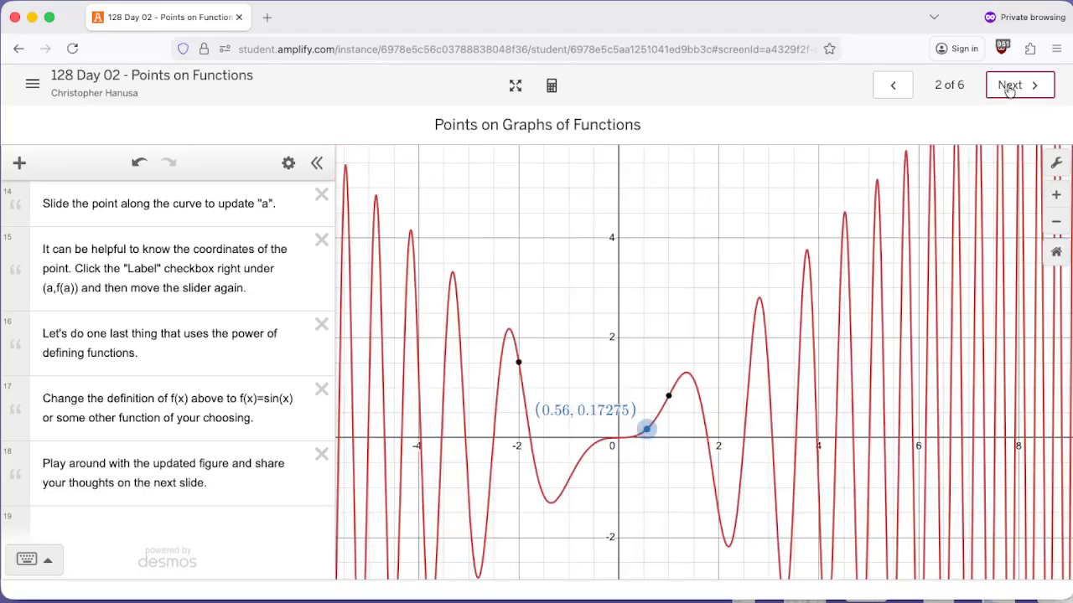
Advance to screen 3 of the activity and read its two questions about changing the definition of f(x).
left_click(1010, 87)
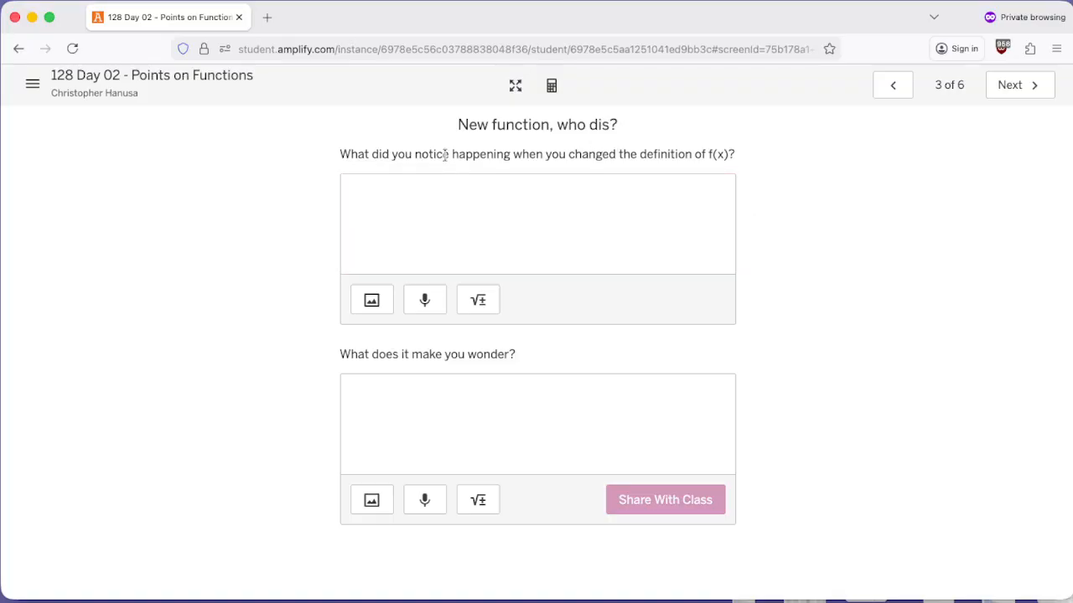
left_click_drag(445, 155, 742, 154)
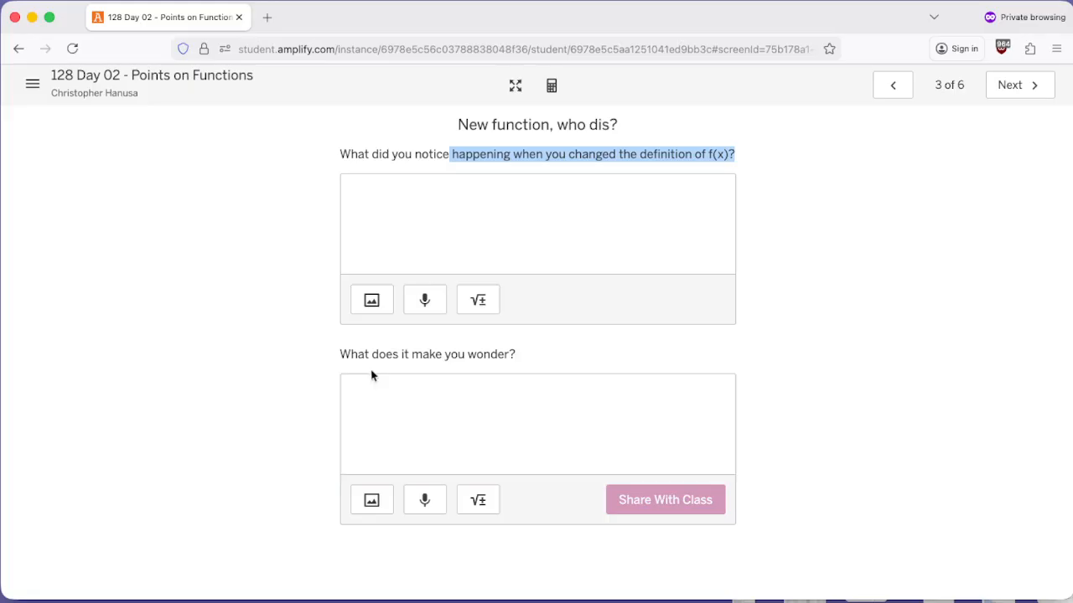
left_click_drag(340, 354, 519, 359)
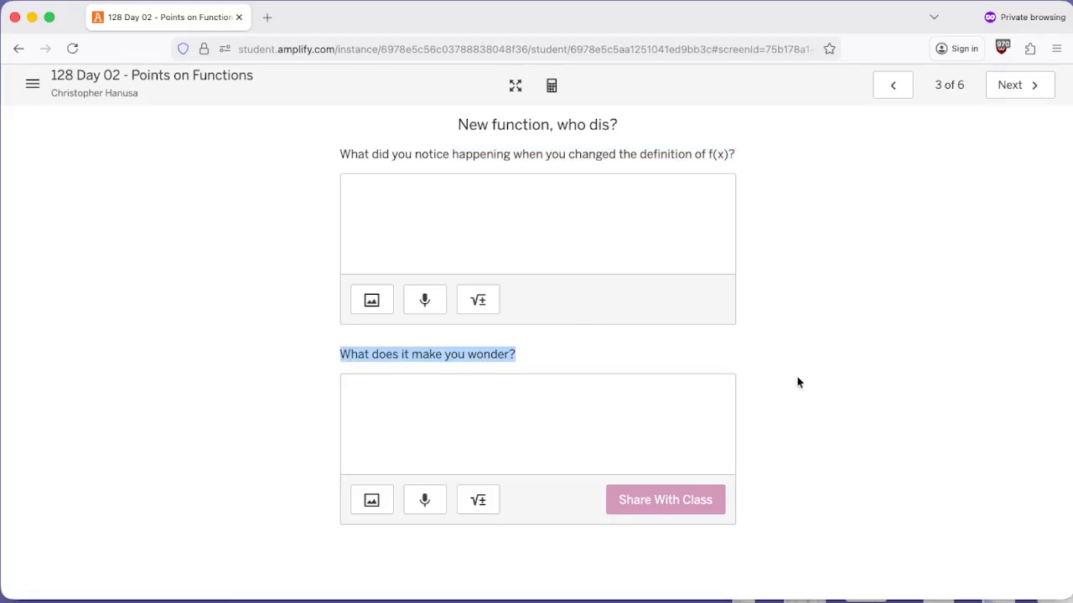
Advance to the Functions and tables screen and read the instructions for filling in the table.
left_click(1012, 89)
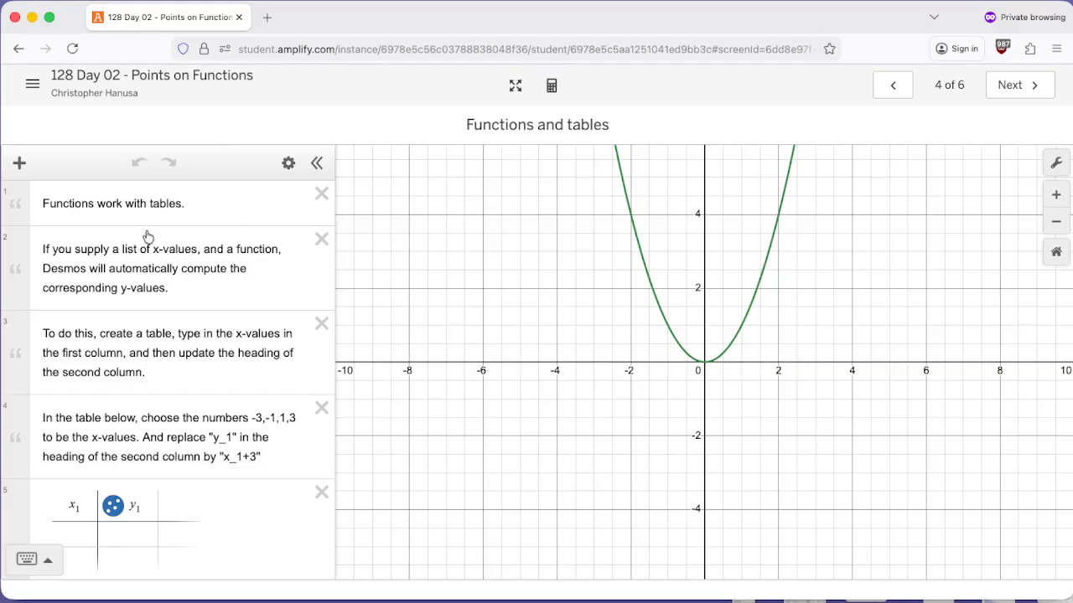
left_click_drag(43, 249, 172, 288)
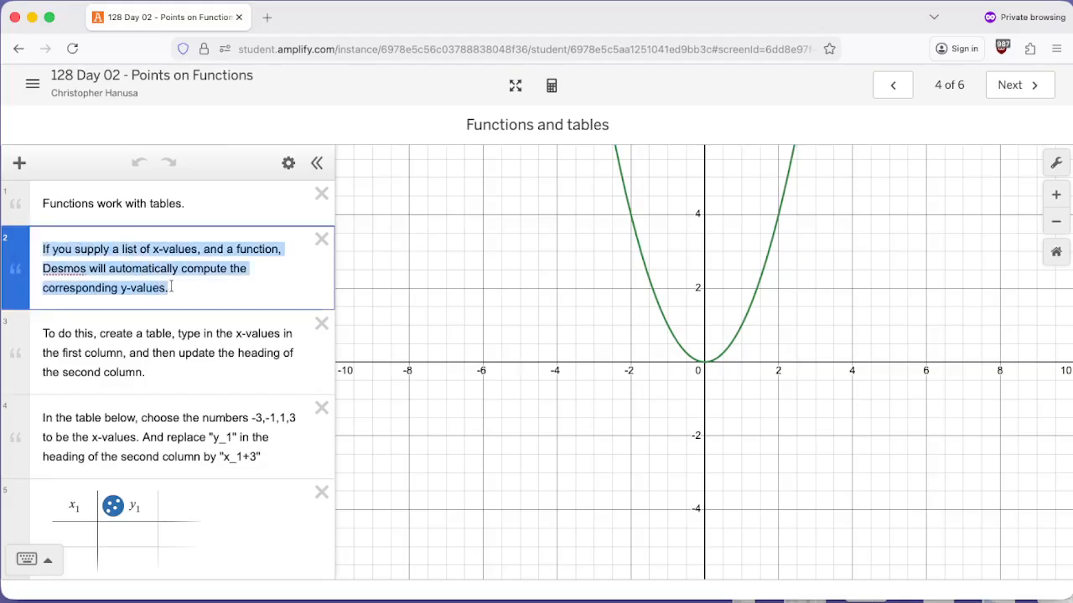
left_click_drag(122, 249, 297, 252)
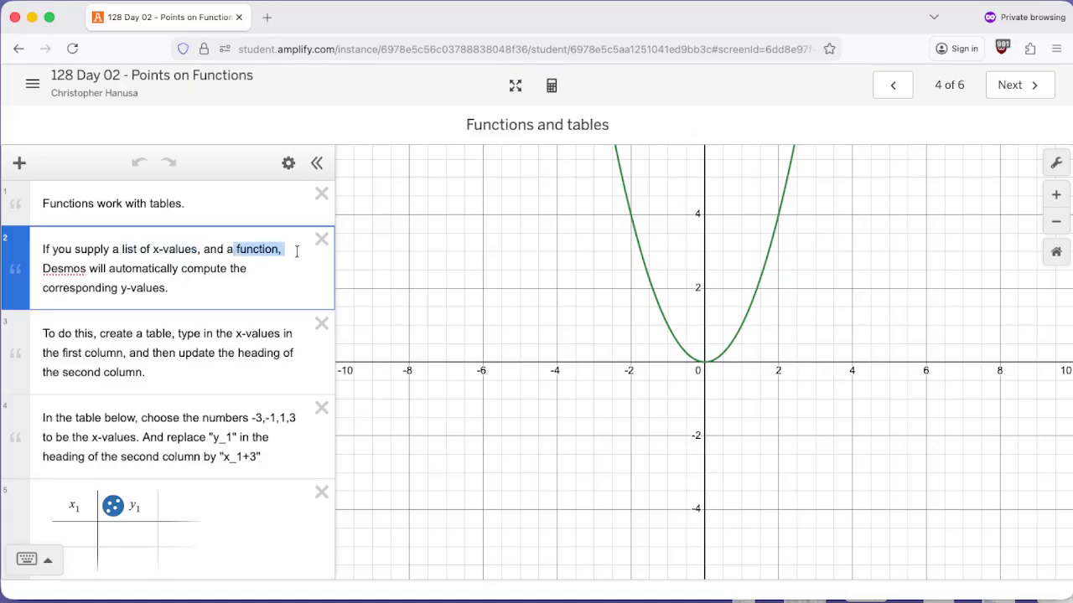
left_click_drag(169, 288, 94, 286)
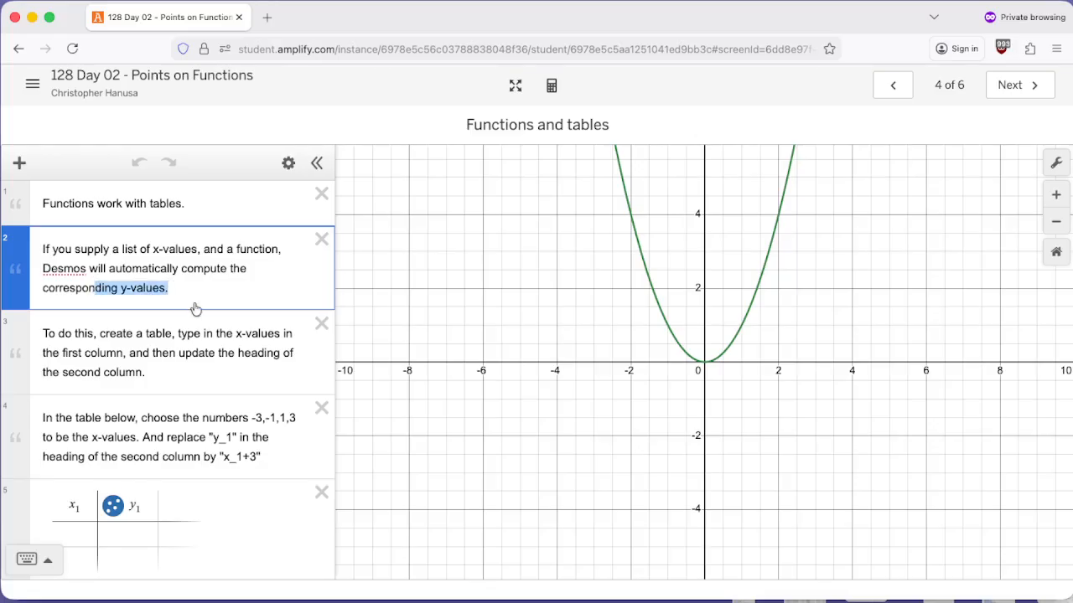
scroll(233, 310, "down", 3)
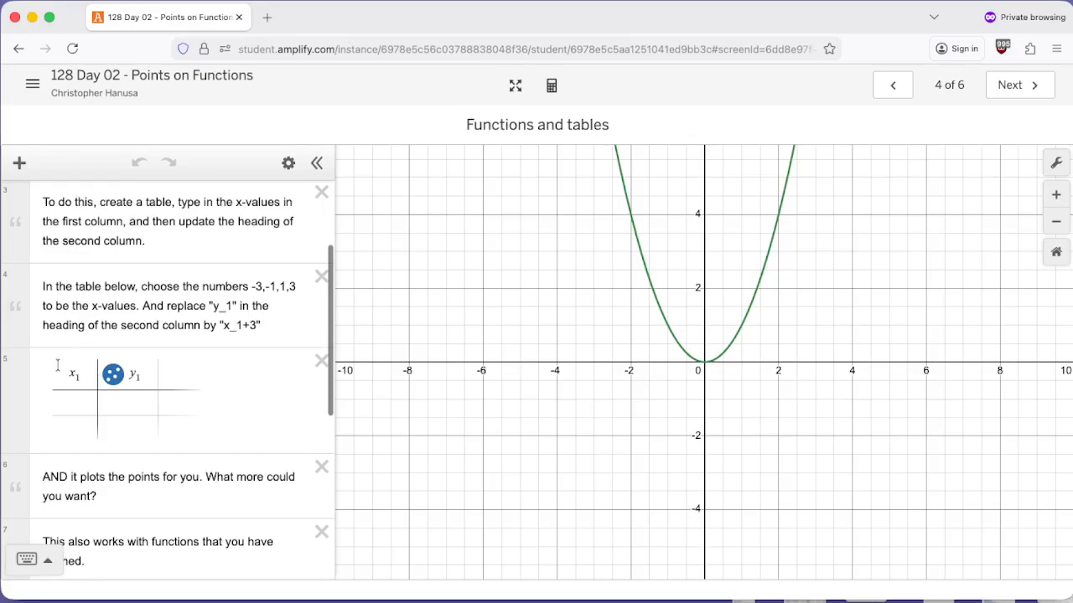
left_click(19, 163)
left_click_drag(143, 237, 178, 221)
left_click(176, 262)
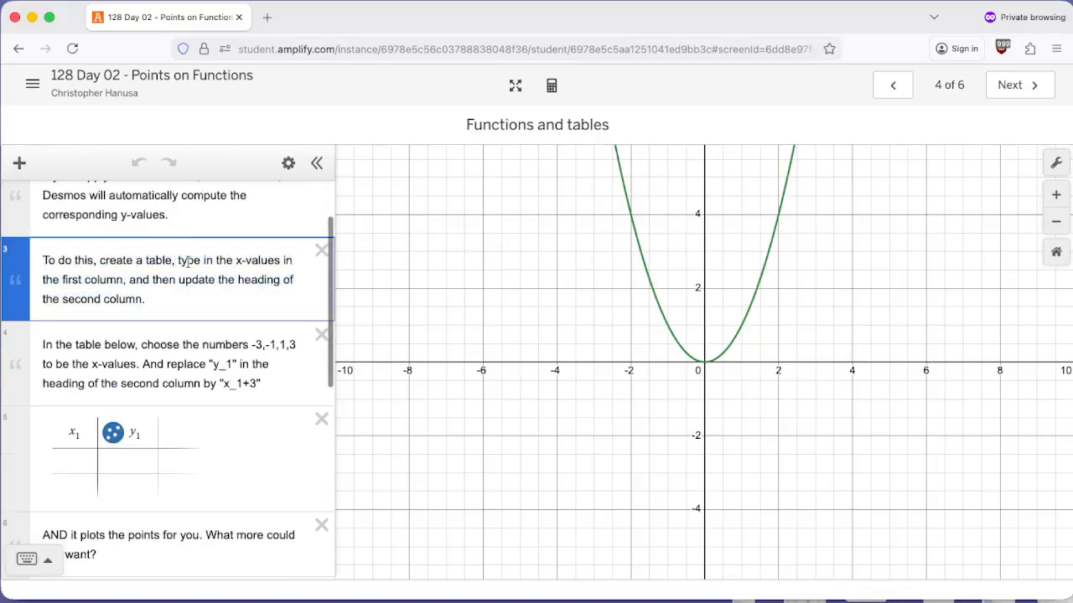
scroll(118, 289, "up", 2)
scroll(118, 289, "down", 3)
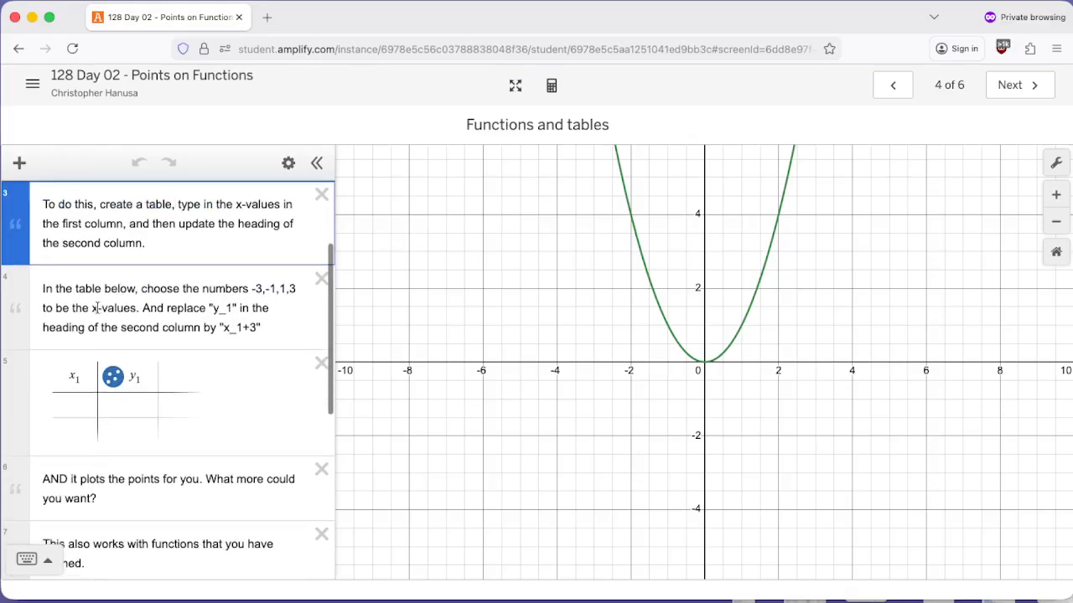
scroll(102, 304, "down", 2)
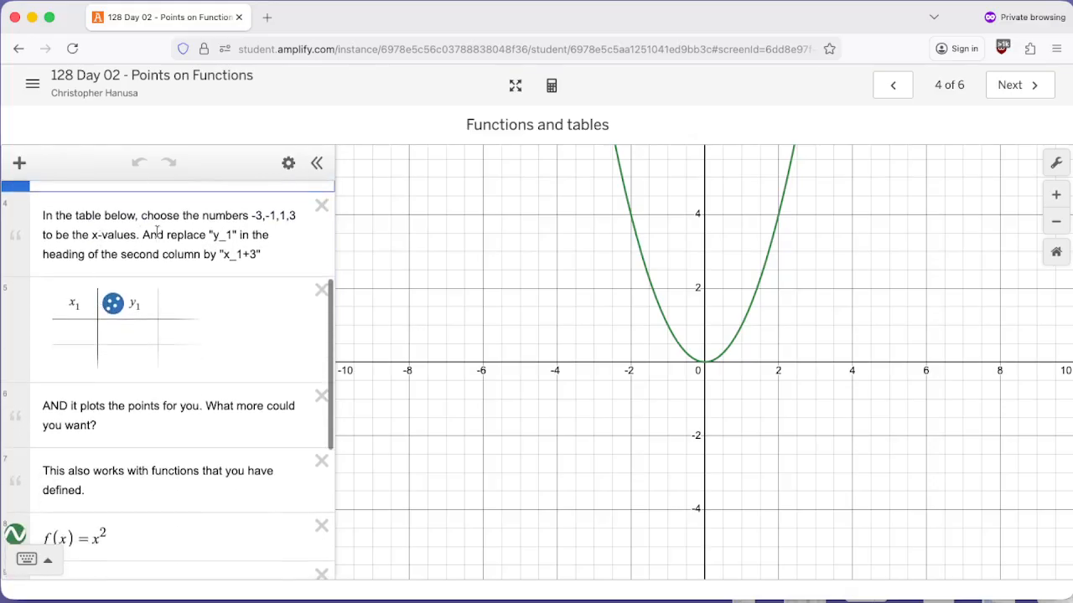
Enter the x-values -3, -3, 1 and 3 in the first column of the table.
left_click(75, 332)
type("-3")
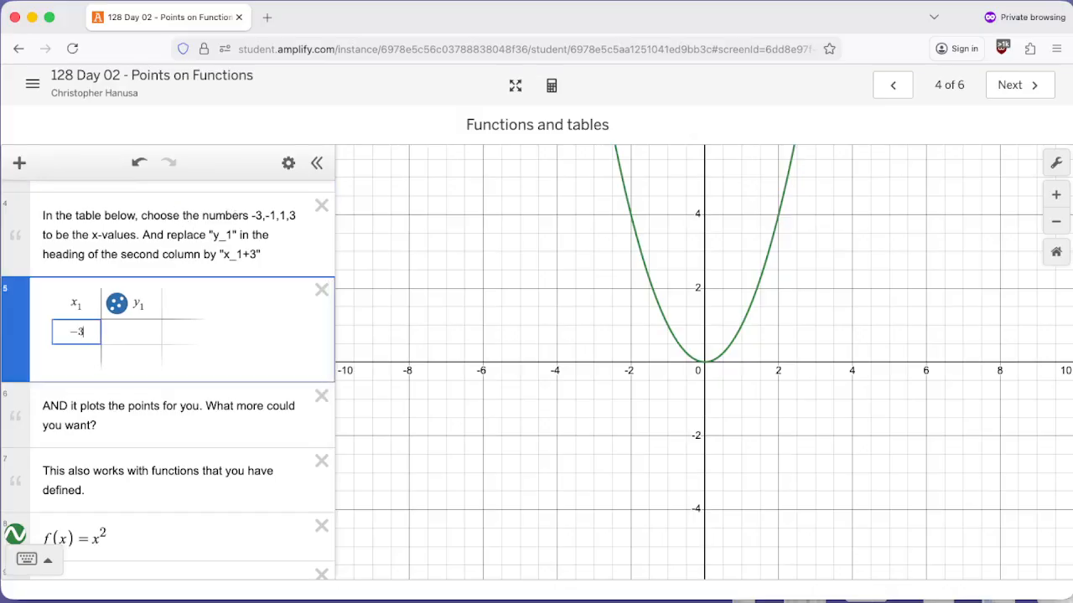
key("Return")
type("-3")
key("Return")
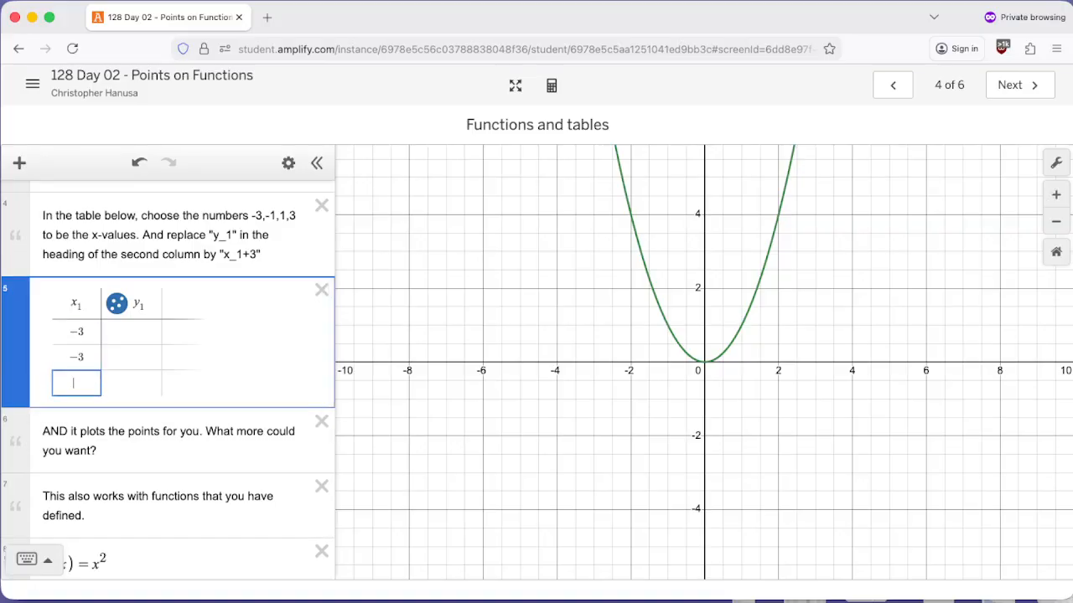
type("1")
key("Return")
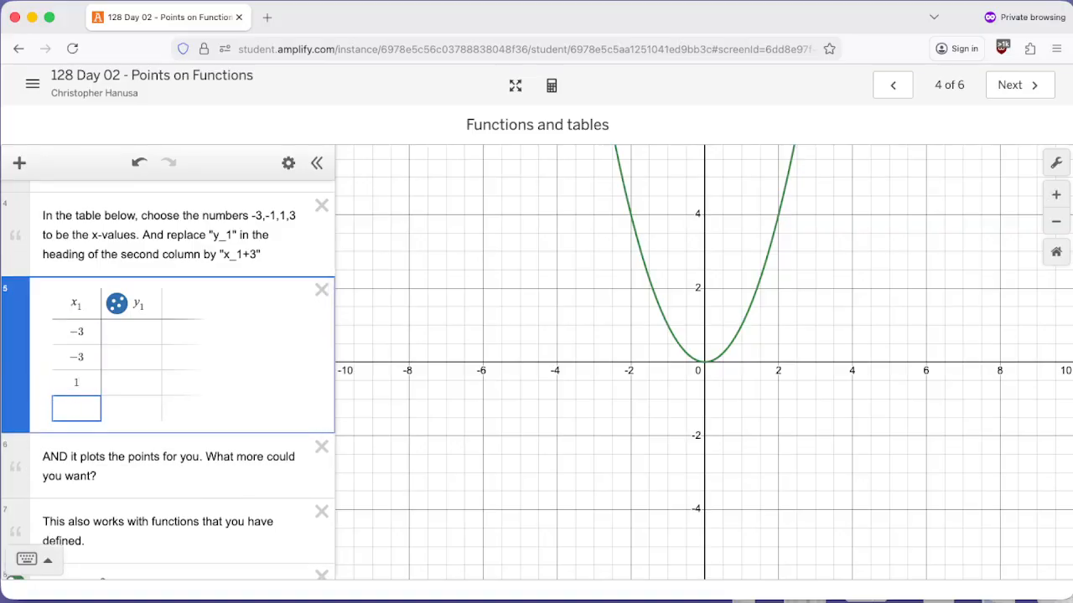
type("3")
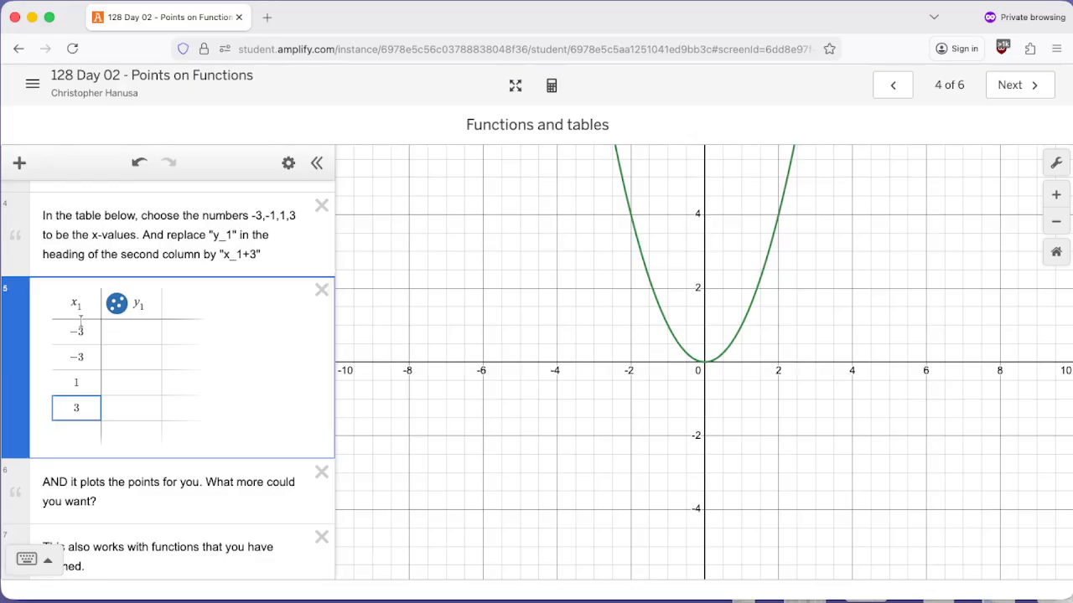
Replace the y_1 heading of the table's second column with x_1+3.
left_click(125, 335)
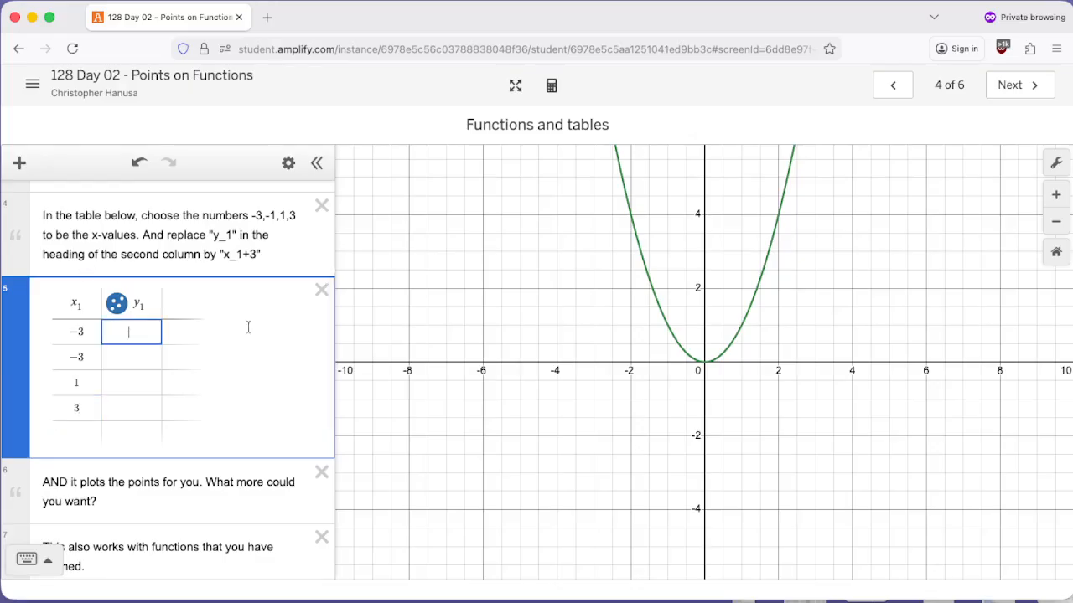
left_click_drag(147, 306, 134, 303)
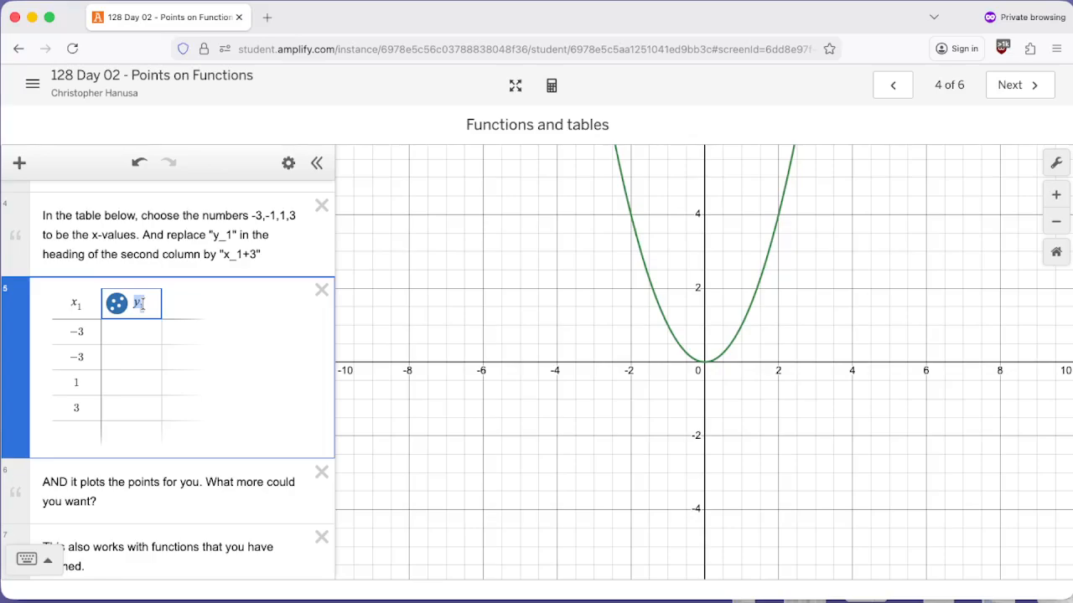
type("x_1+")
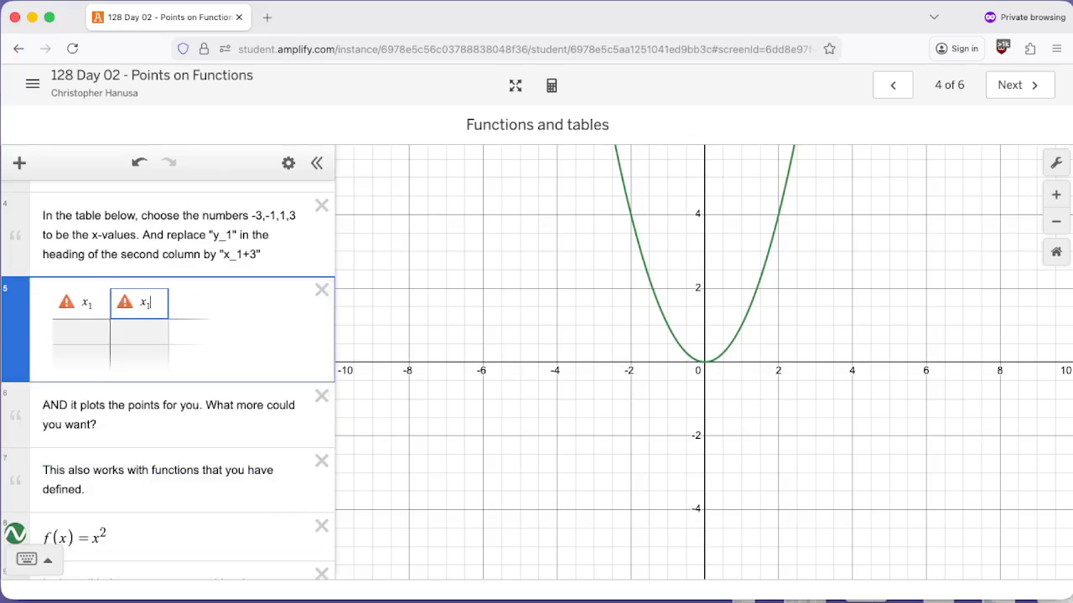
type("3")
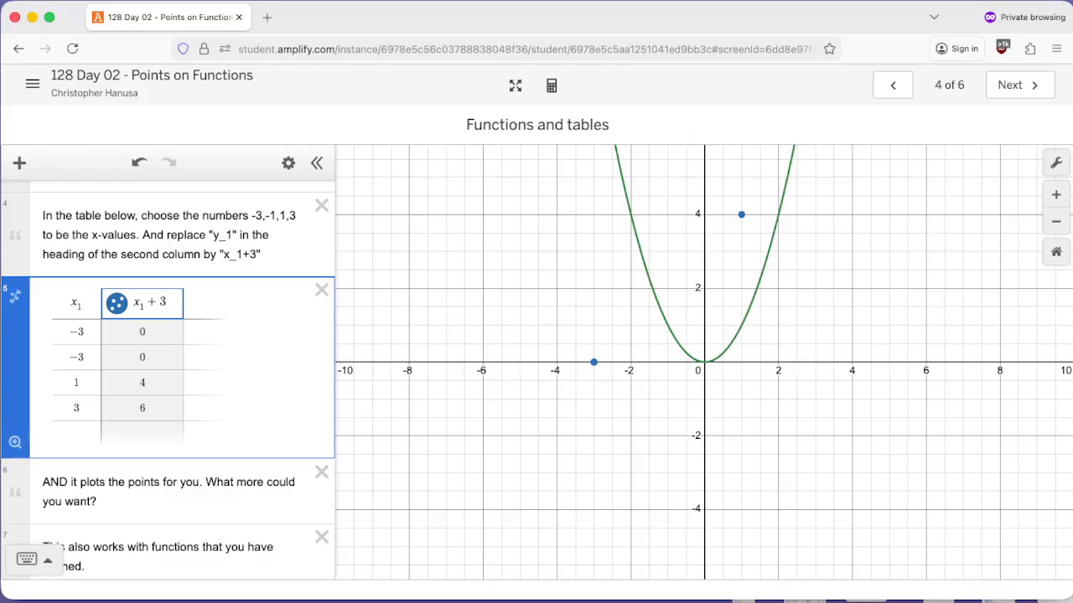
Correct the second x-value in the table to -1.
left_click(77, 357)
key("BackSpace")
type("1")
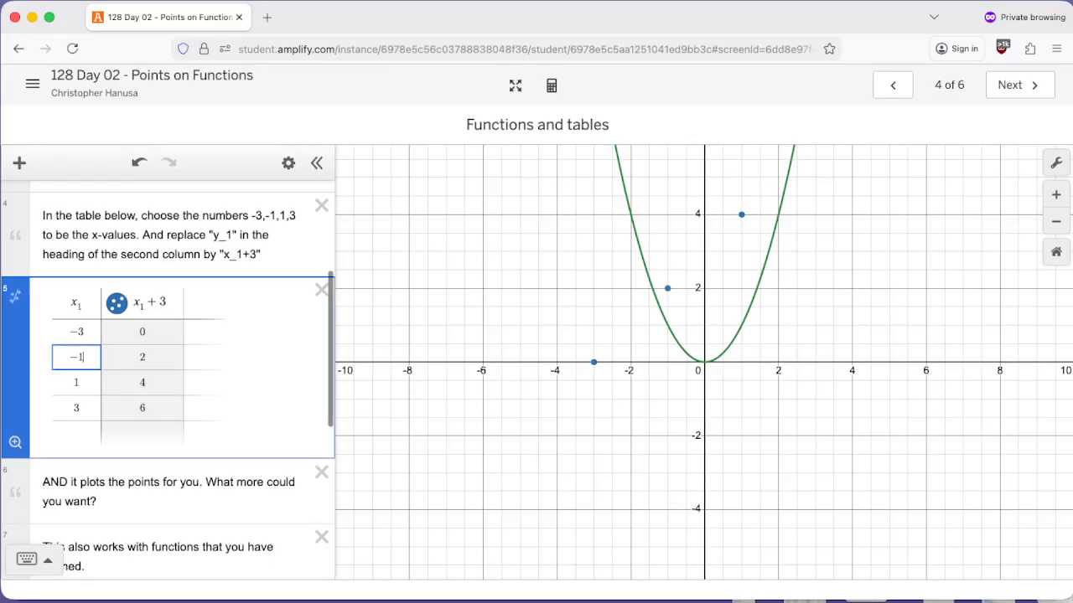
Compare each x-value in the table with its computed value in the x_1+3 column.
double_click(72, 332)
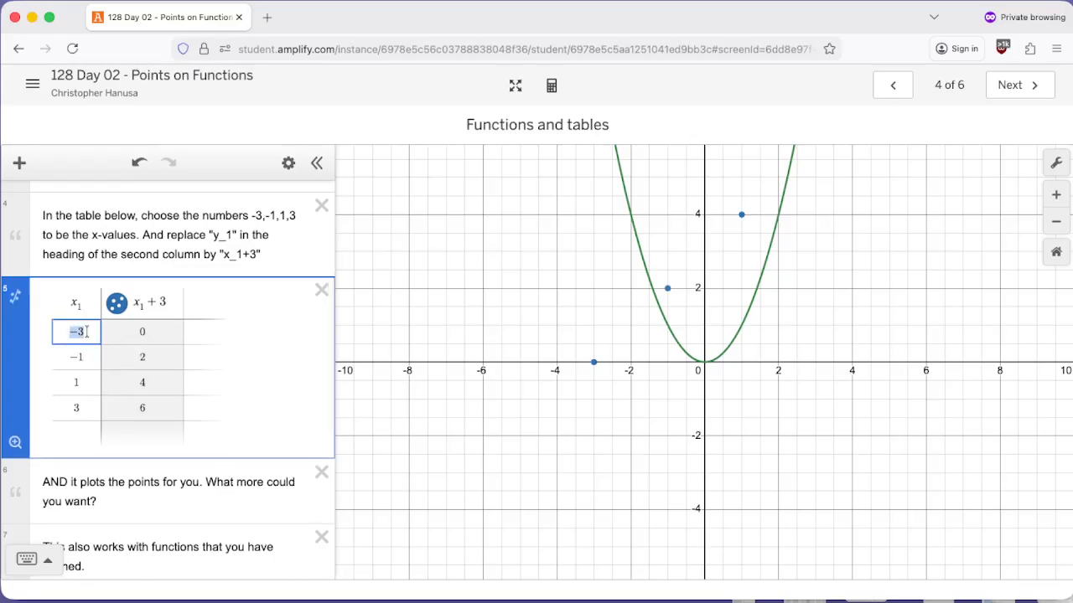
left_click(140, 333)
double_click(69, 359)
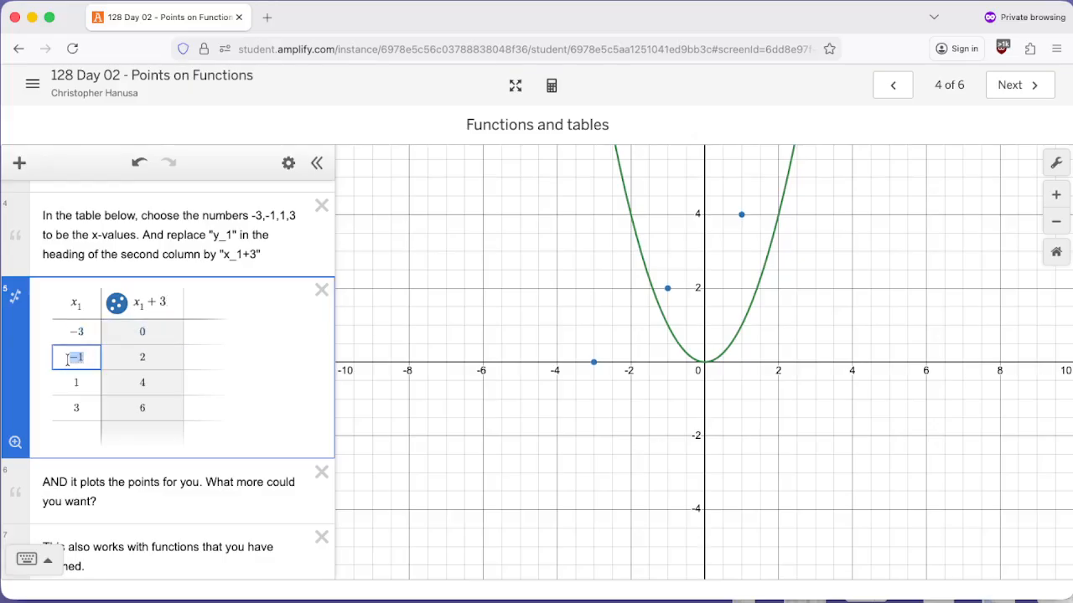
mouse_move(166, 300)
left_mouse_down()
mouse_move(149, 329)
mouse_move(151, 305)
left_mouse_up()
left_click(141, 357)
double_click(77, 383)
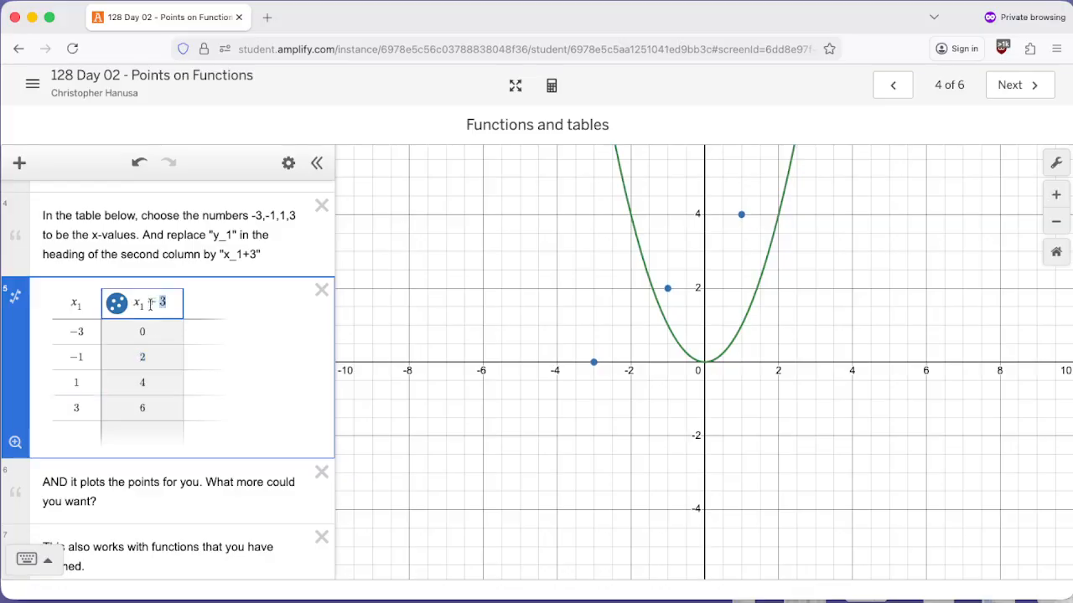
left_click(142, 383)
double_click(78, 407)
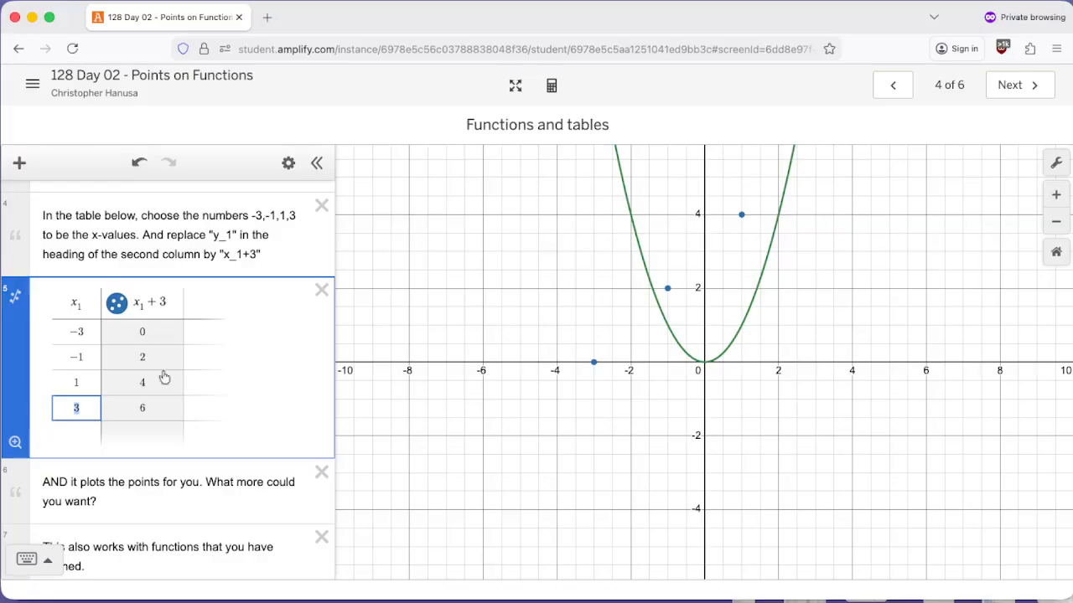
double_click(144, 407)
Zoom the graph out to view all the table's plotted points, and read the notes below the table.
scroll(828, 299, "down", 3)
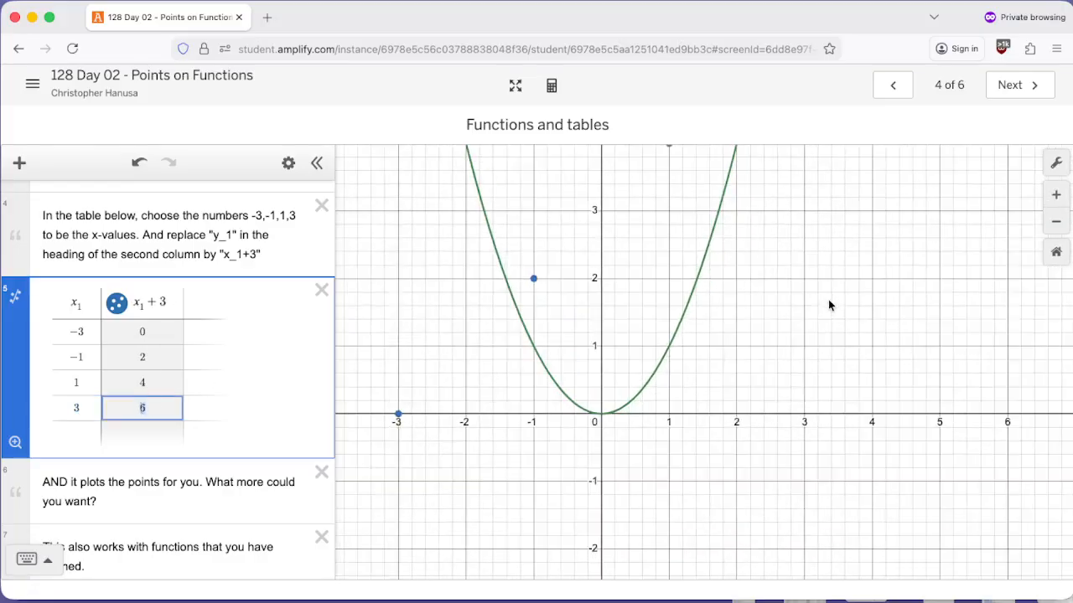
scroll(828, 299, "up", 1)
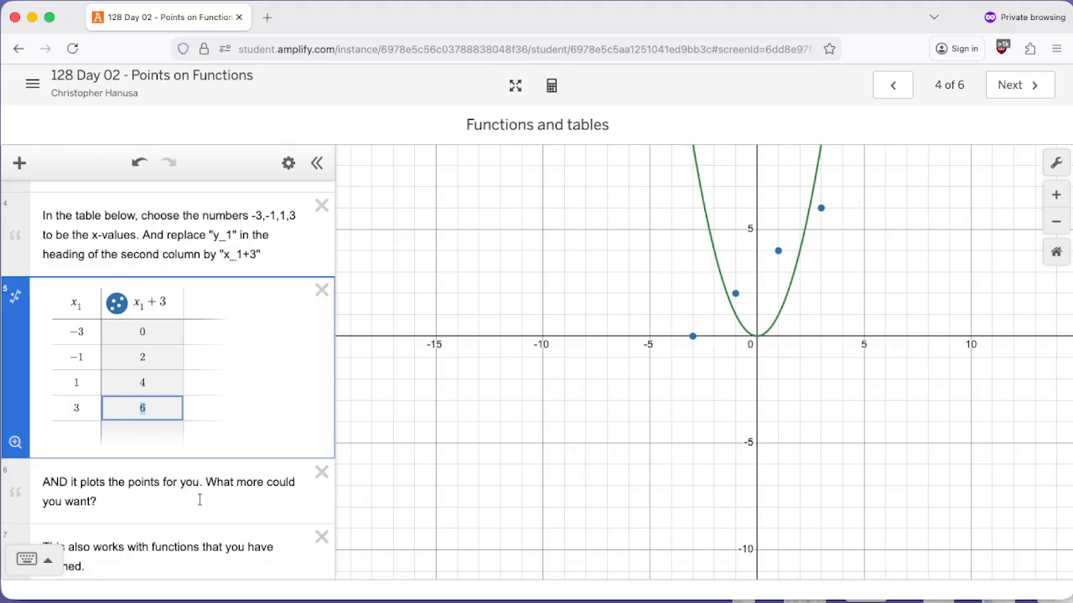
scroll(198, 486, "down", 3)
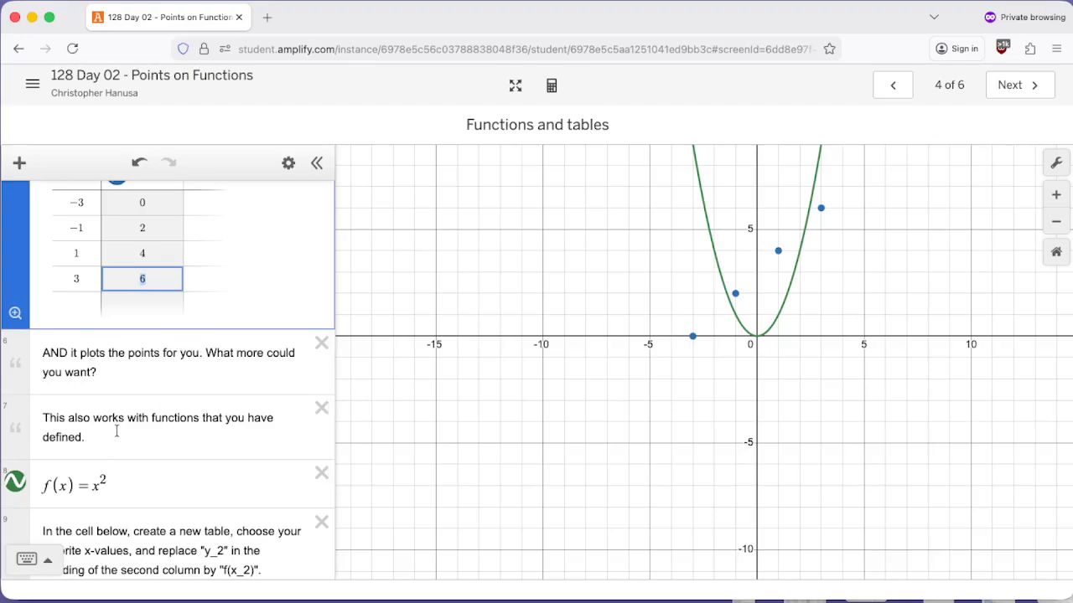
Insert a new table below the note about choosing x-values and using f(x_2) as the second column's heading.
scroll(134, 432, "down", 2)
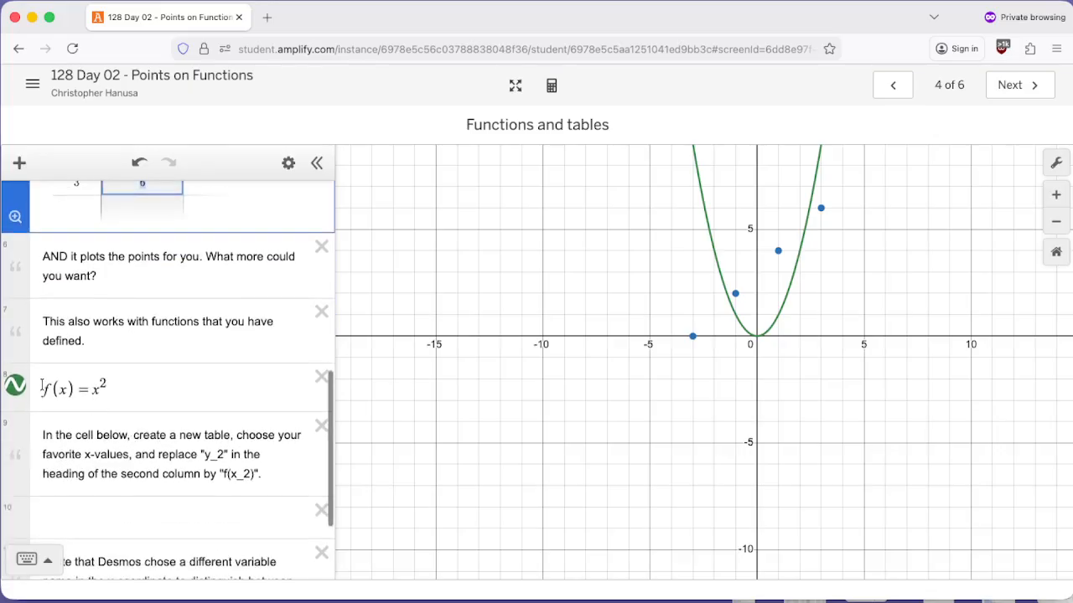
left_click_drag(42, 385, 138, 401)
scroll(144, 498, "down", 4)
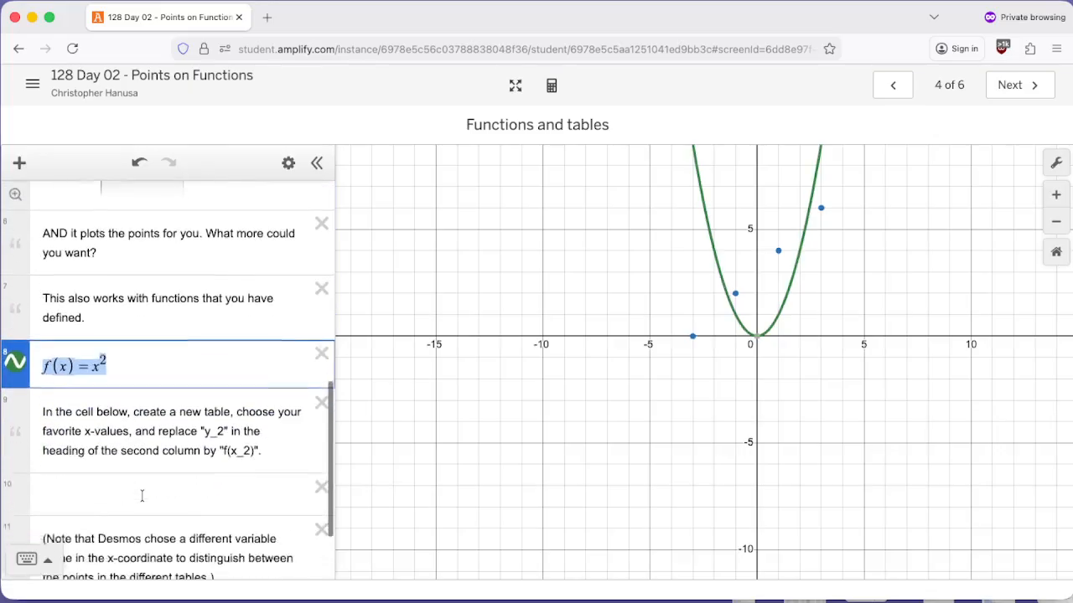
scroll(156, 405, "down", 1)
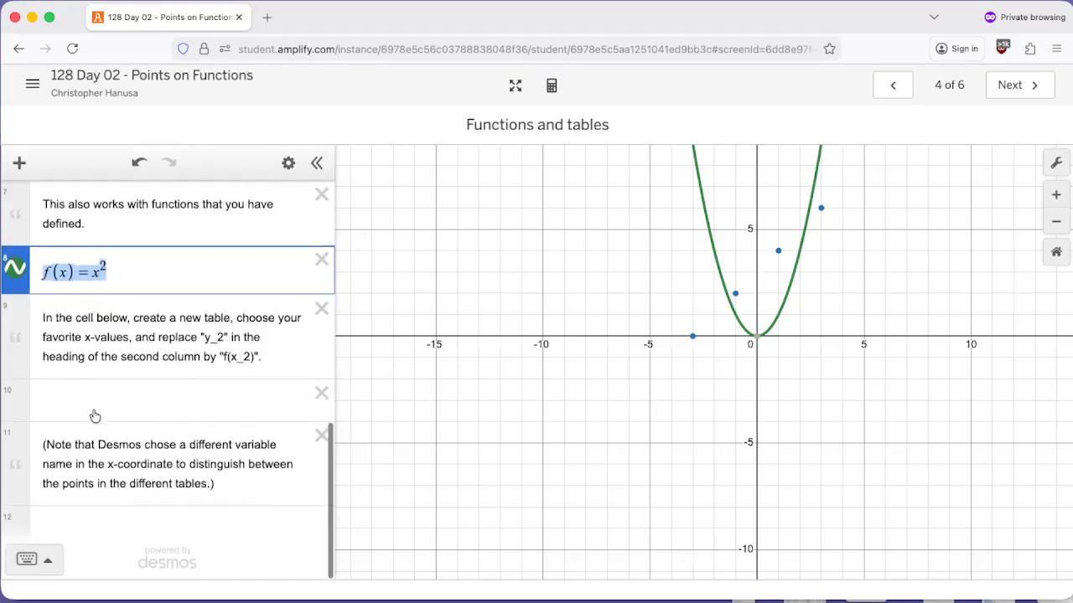
left_click(154, 337)
left_click(17, 162)
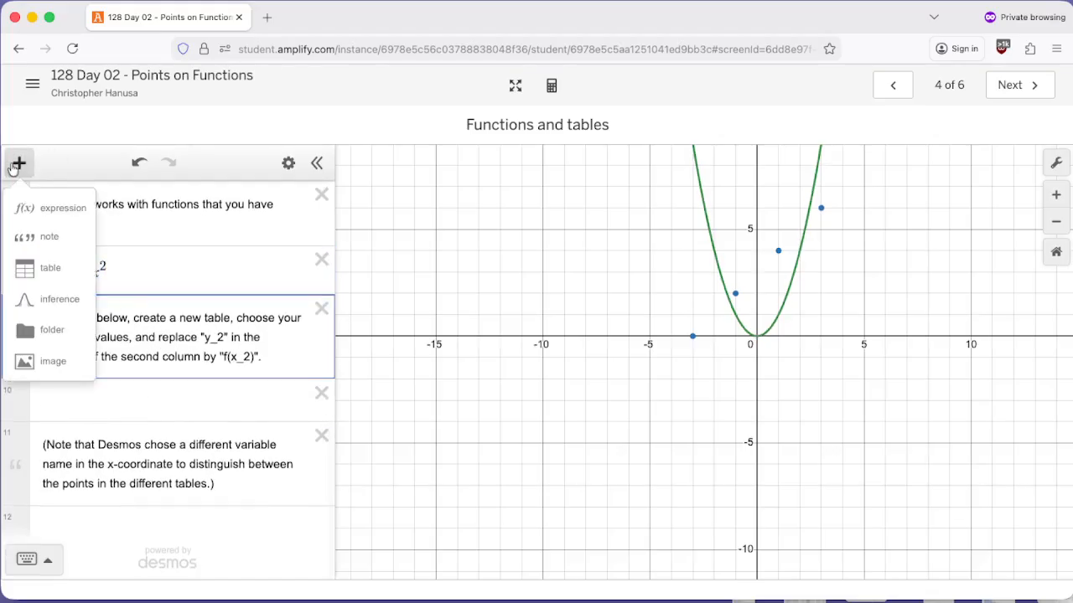
left_click(50, 269)
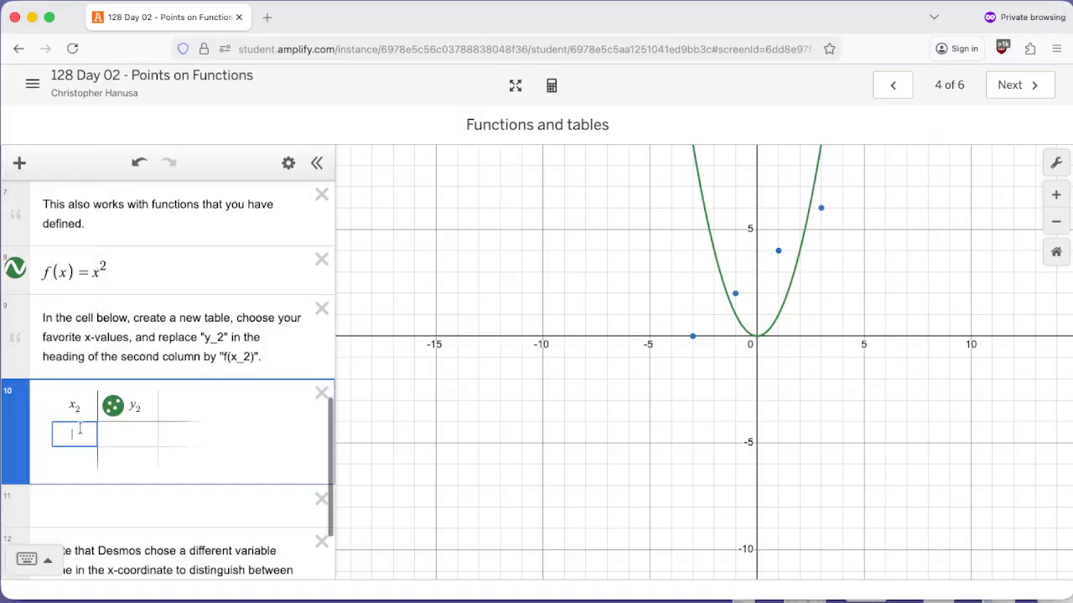
scroll(79, 429, "down", 2)
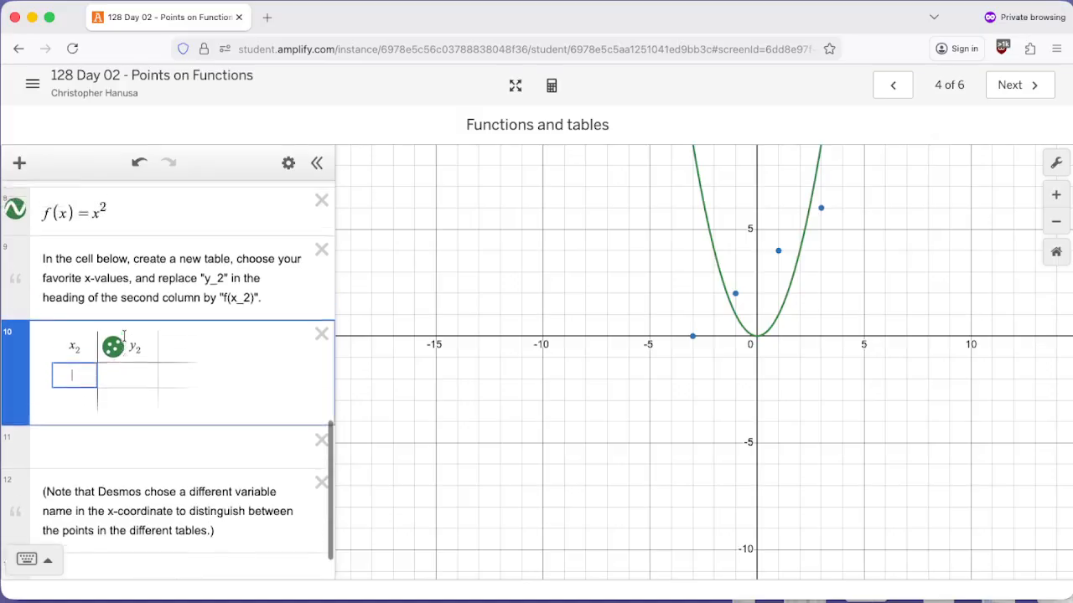
scroll(124, 336, "up", 1)
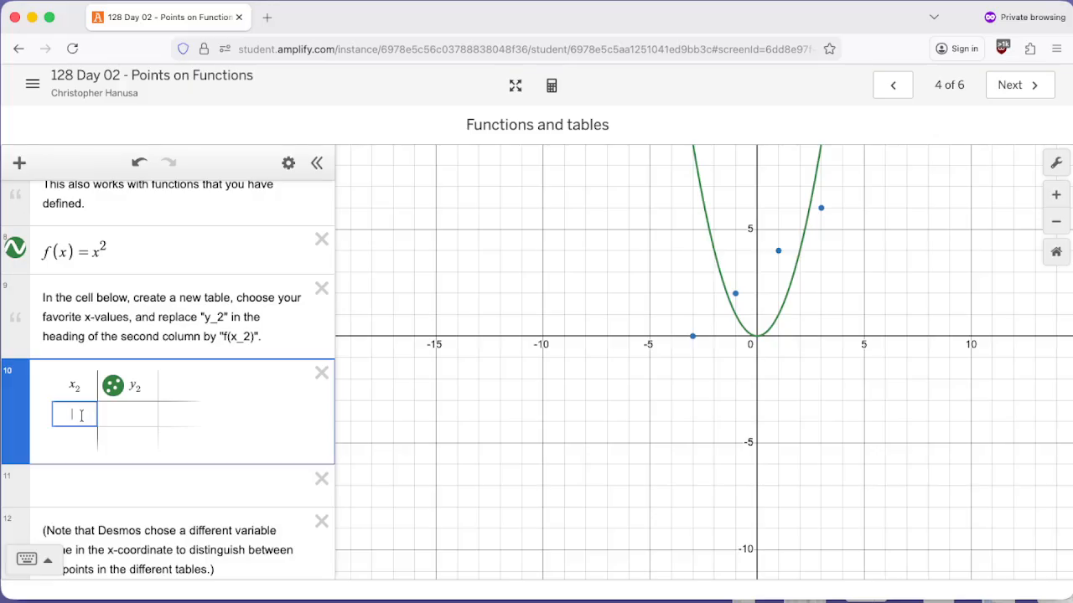
Enter the x-values 2, 6, 9 and 13 in the new table's x_2 column.
type("2")
key("Return")
type("6")
key("Return")
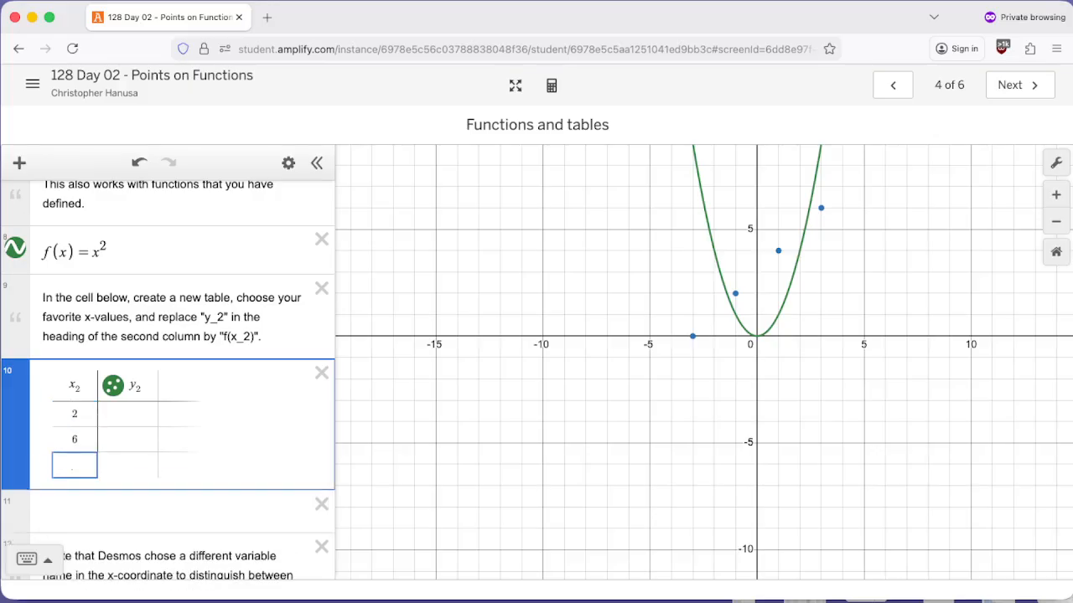
type("9")
key("Return")
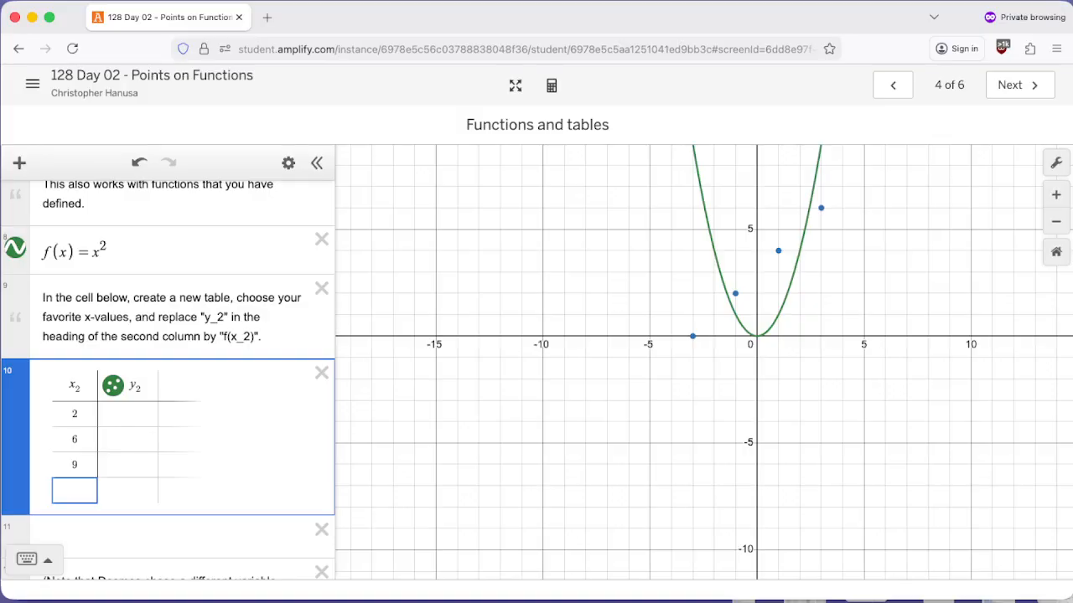
type("13")
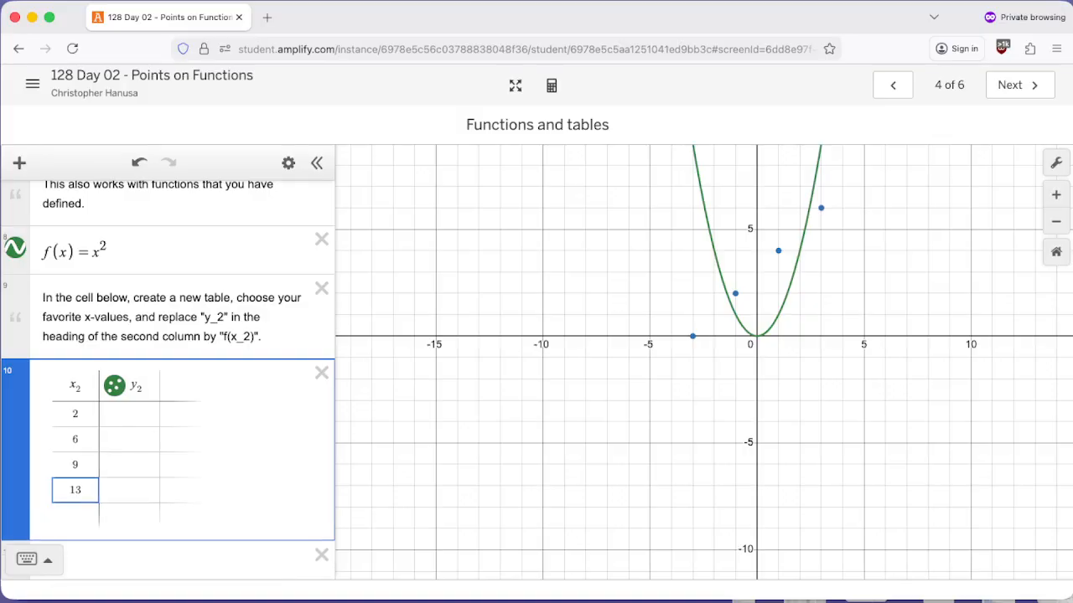
Replace the y_2 heading of the new table's second column with f(x_2).
key("Right")
key("Up")
key("Up")
key("Up")
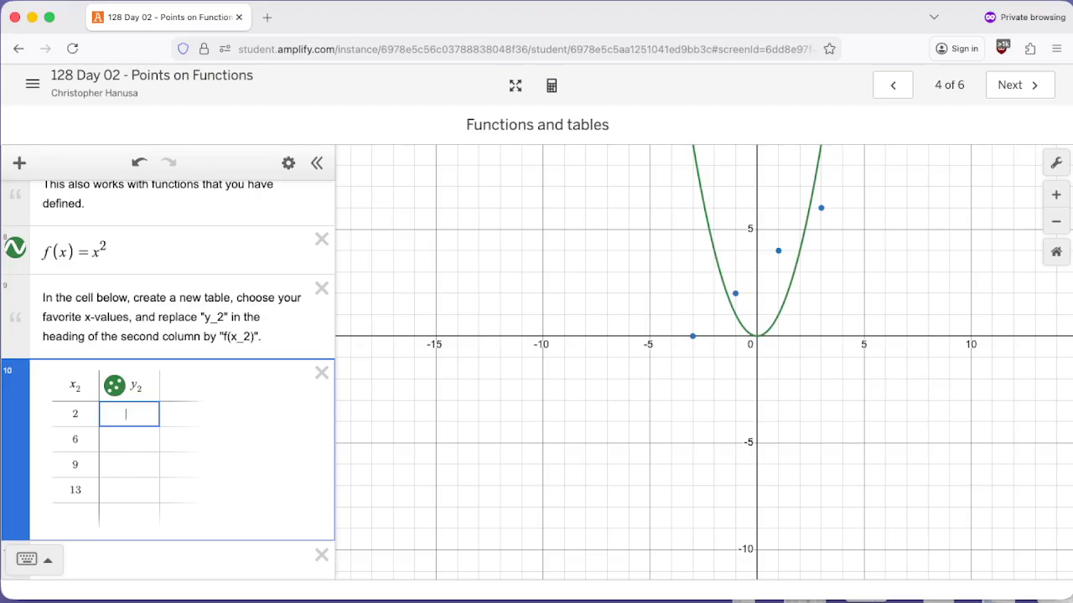
key("Up")
type("f(x")
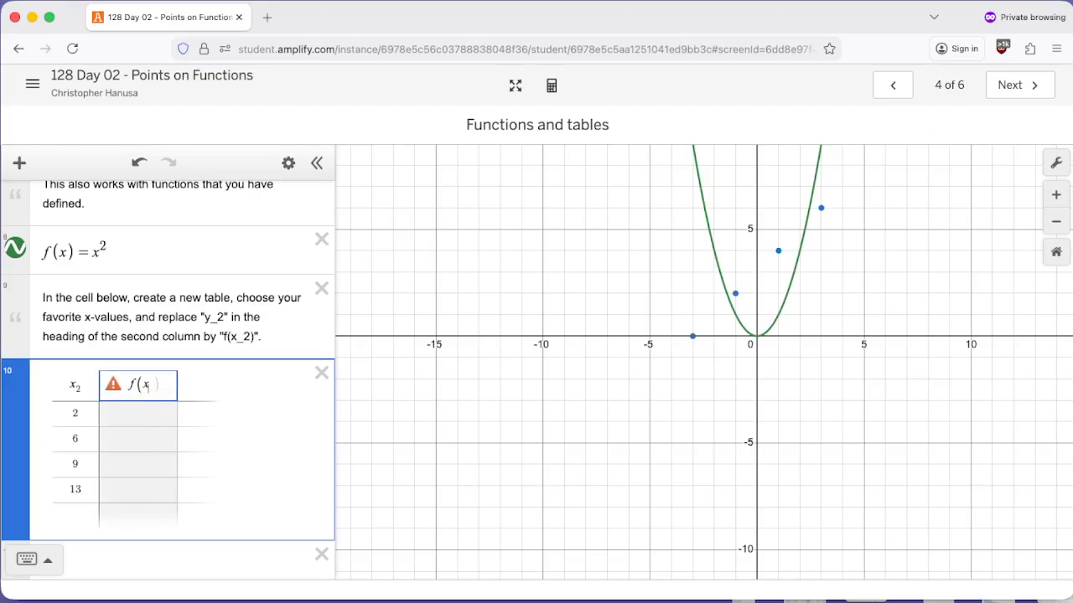
type("_2")
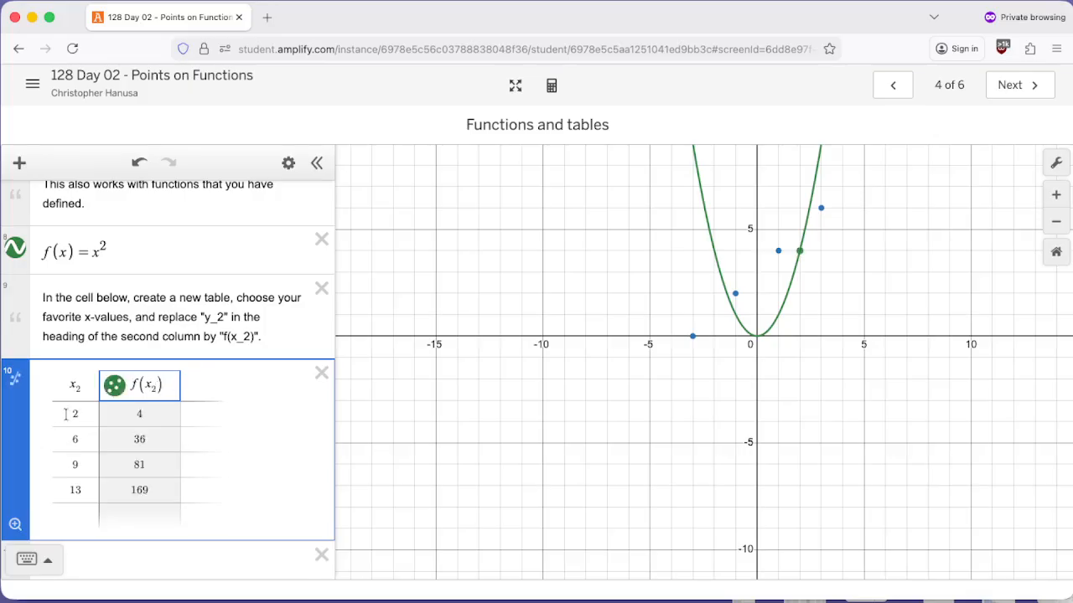
Look up the subscript option in the on-screen keypad's letter layout, and hide the keypad again.
double_click(149, 385)
left_click(153, 386)
left_click(30, 559)
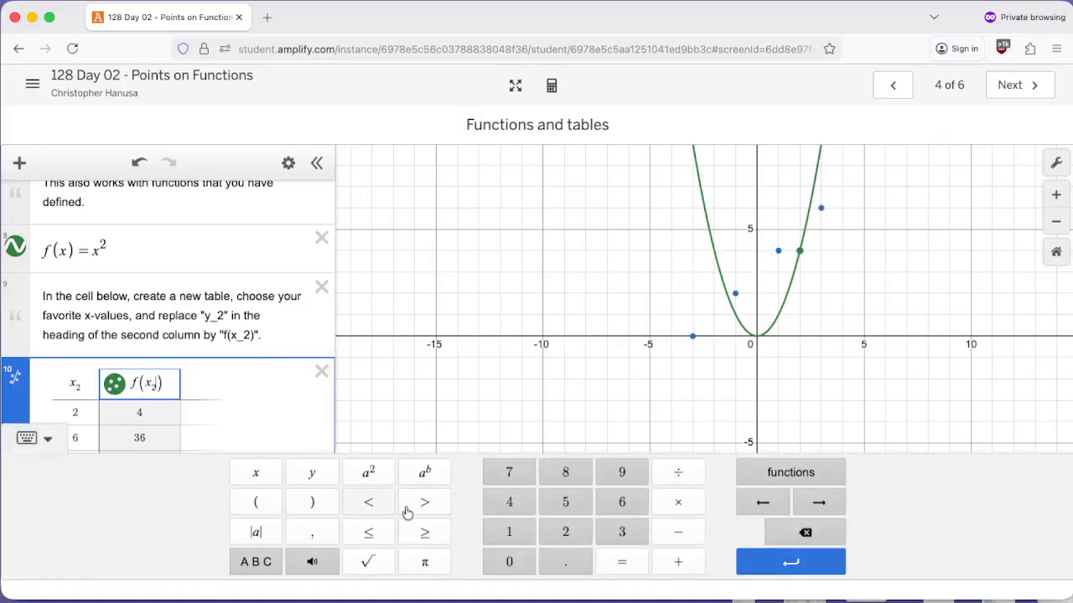
left_click(256, 561)
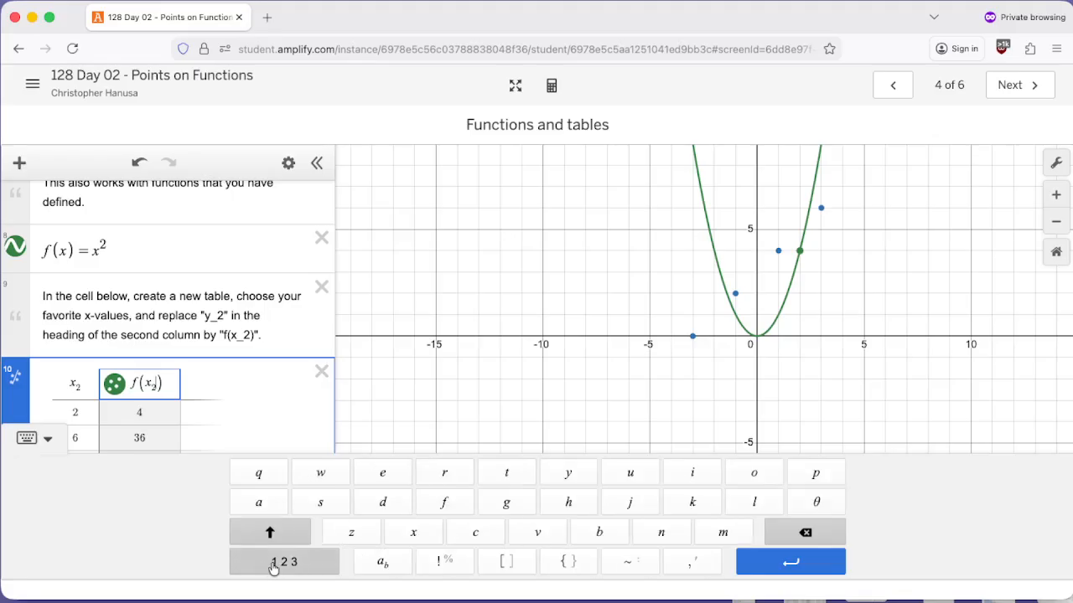
left_click(303, 568)
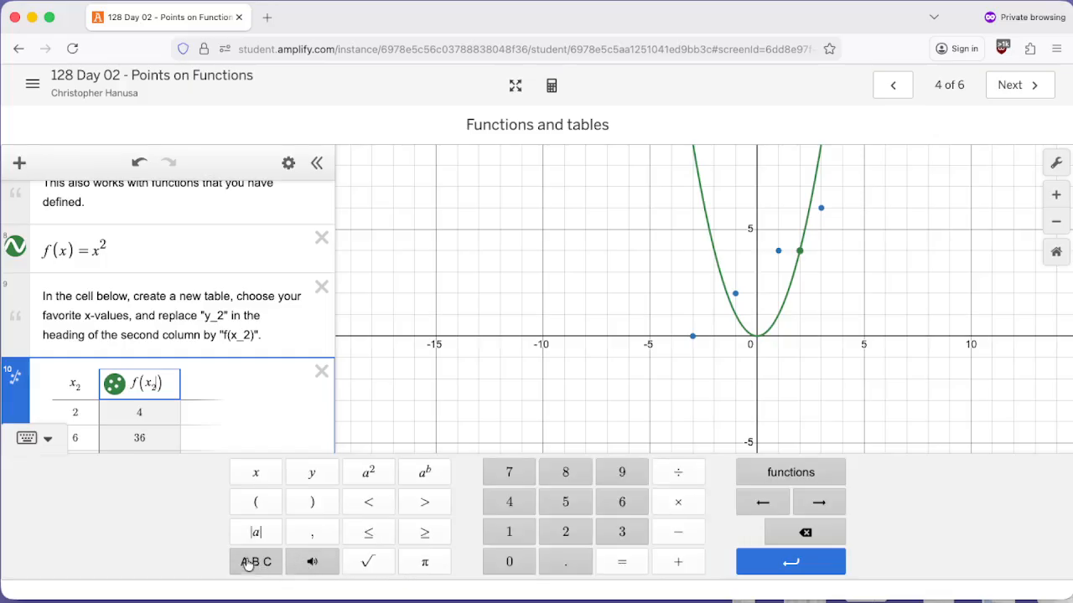
left_click(265, 563)
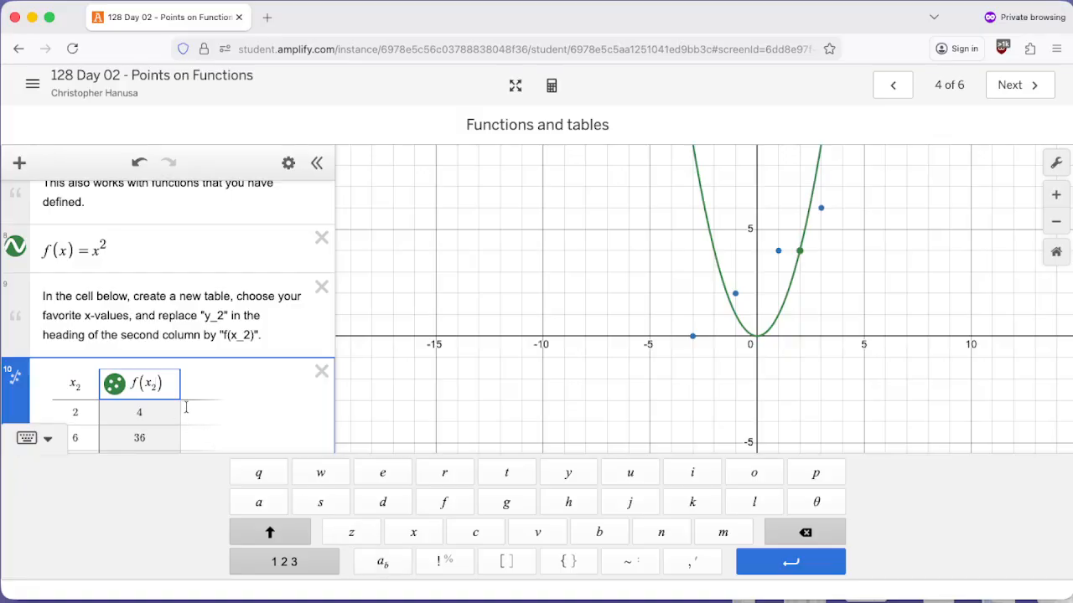
left_click(48, 438)
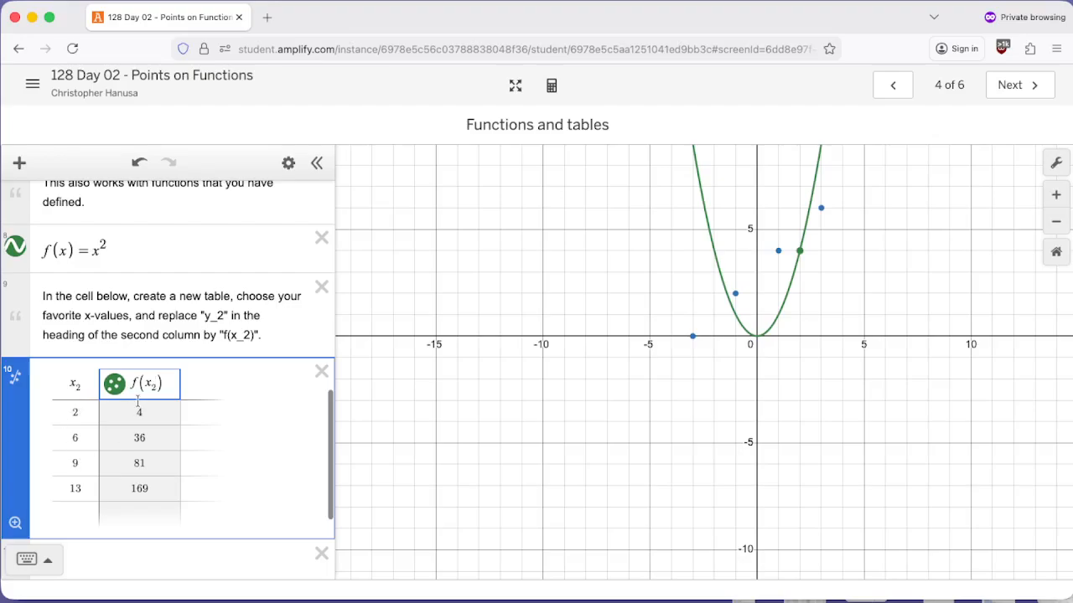
Examine the f(x_2) table's points along the parabola at different zoom levels, and read the note below the table.
left_click(73, 411)
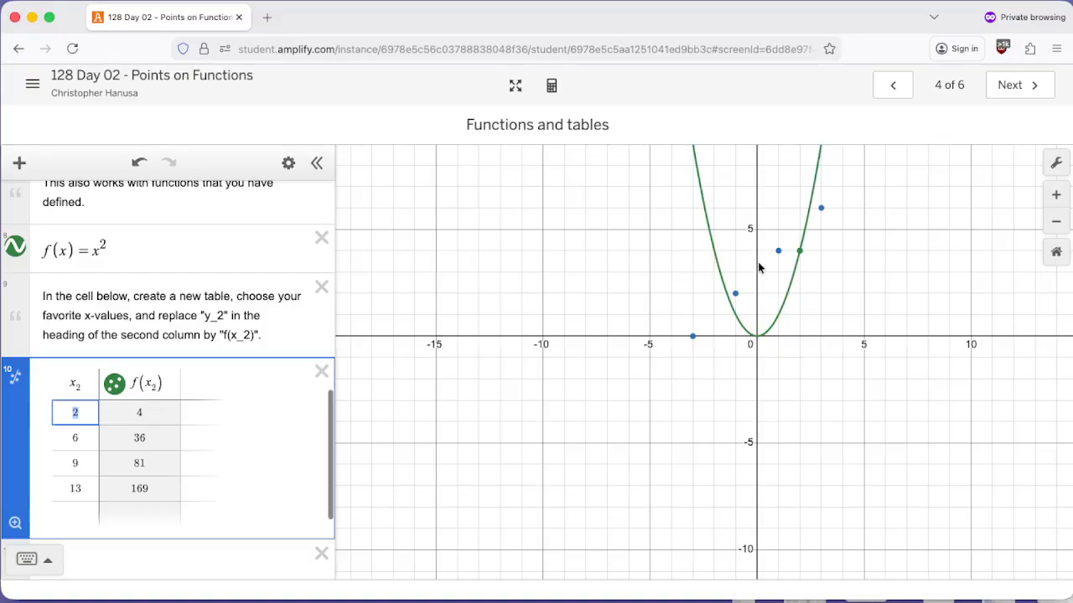
scroll(788, 306, "down", 10)
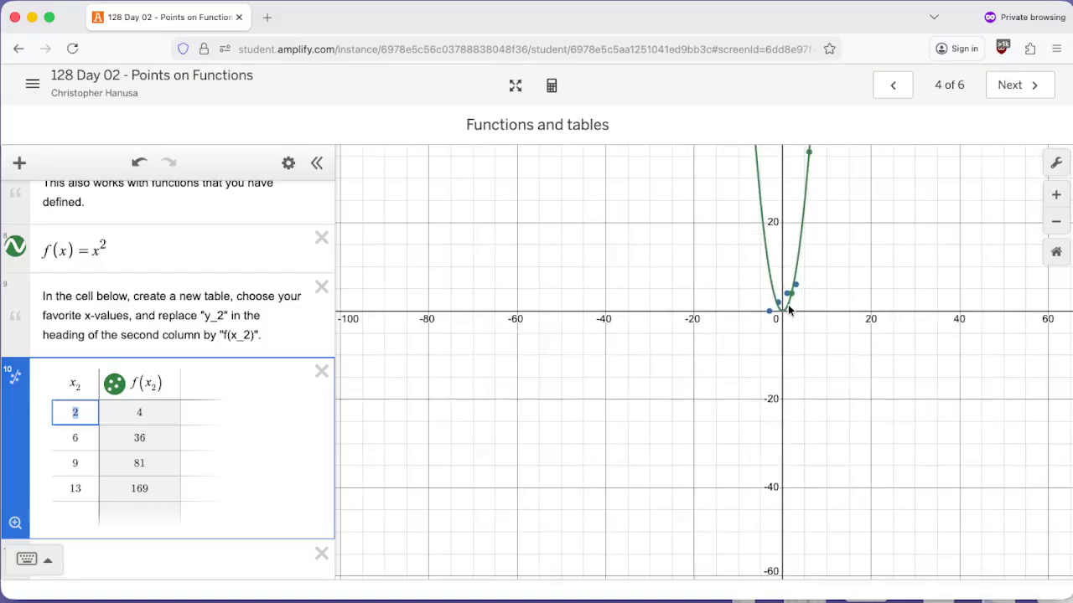
left_click_drag(754, 434, 745, 442)
scroll(745, 441, "up", 1)
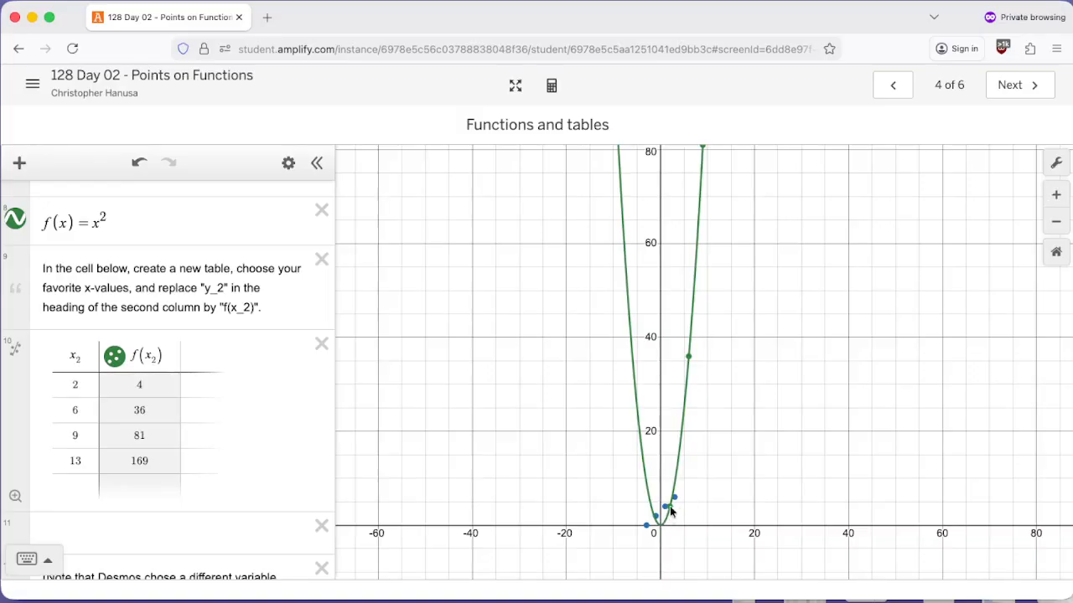
left_click_drag(749, 233, 706, 424)
left_click_drag(723, 254, 696, 287)
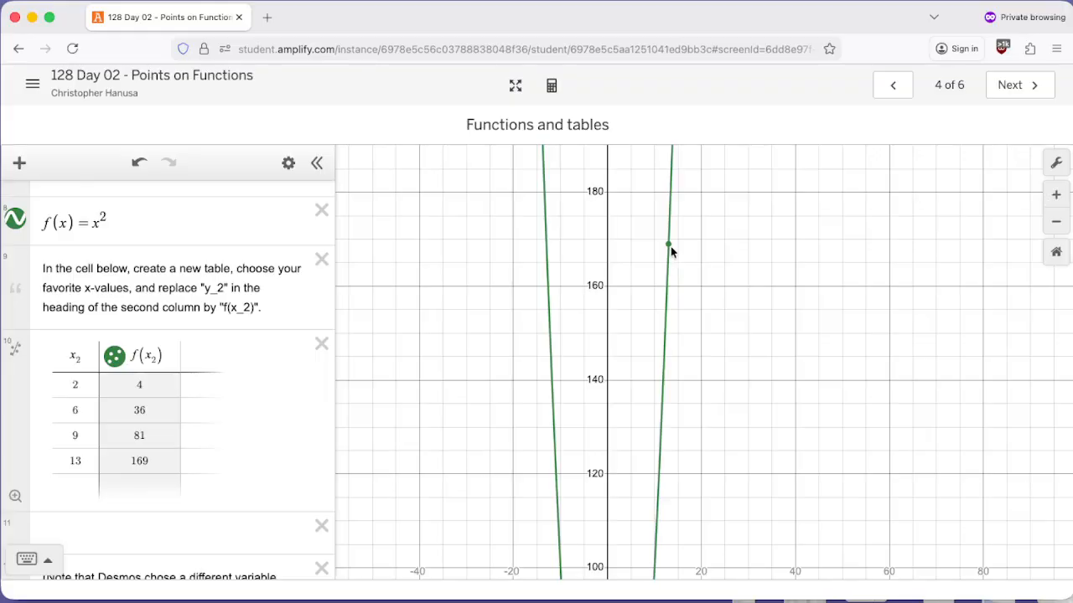
scroll(663, 363, "down", 5)
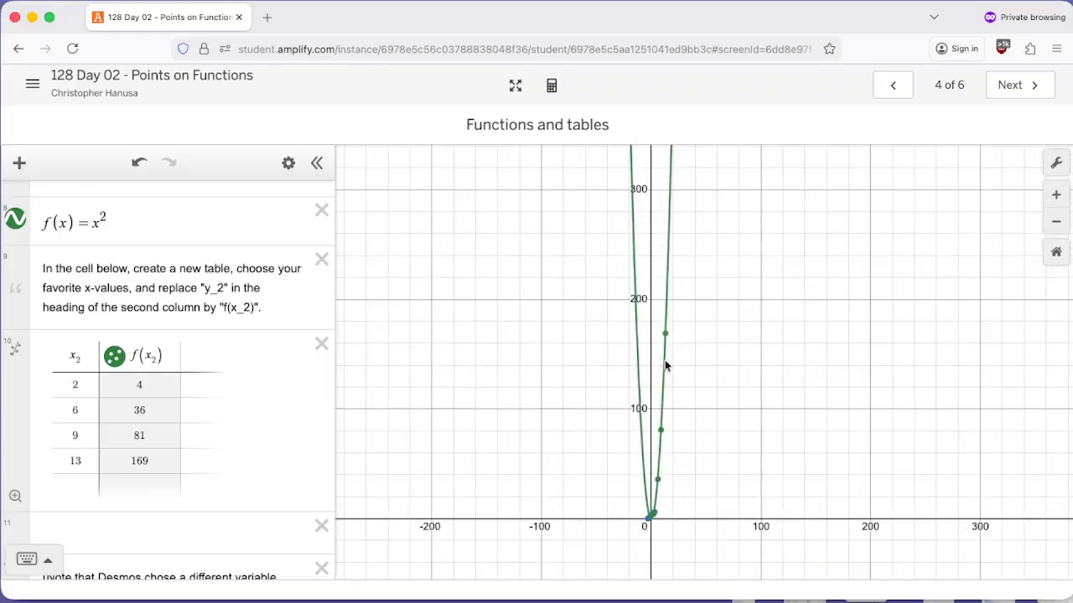
scroll(696, 335, "down", 2)
scroll(717, 395, "up", 15)
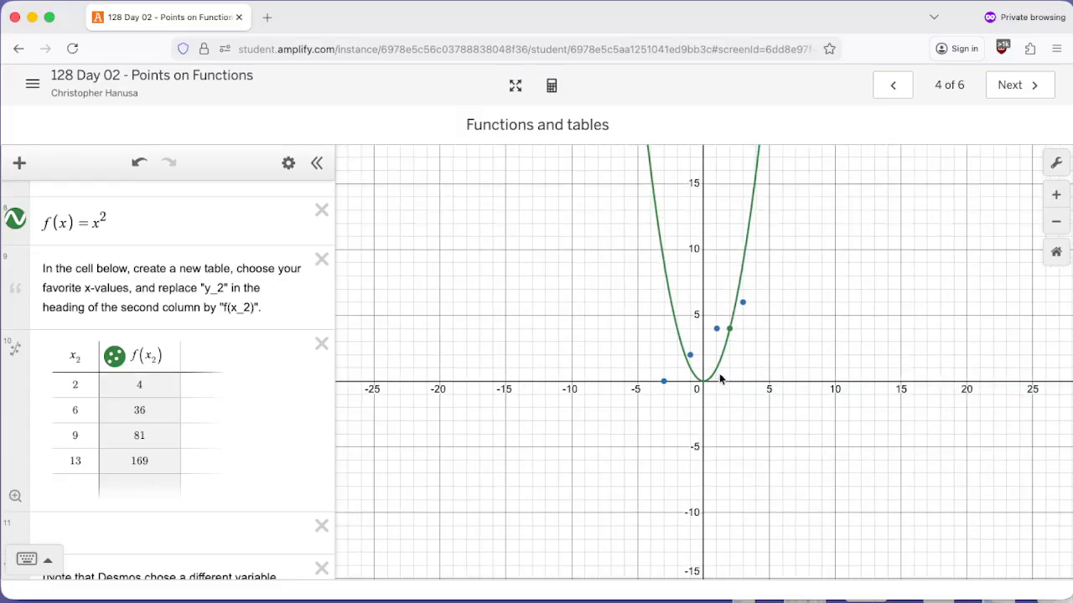
scroll(257, 417, "down", 4)
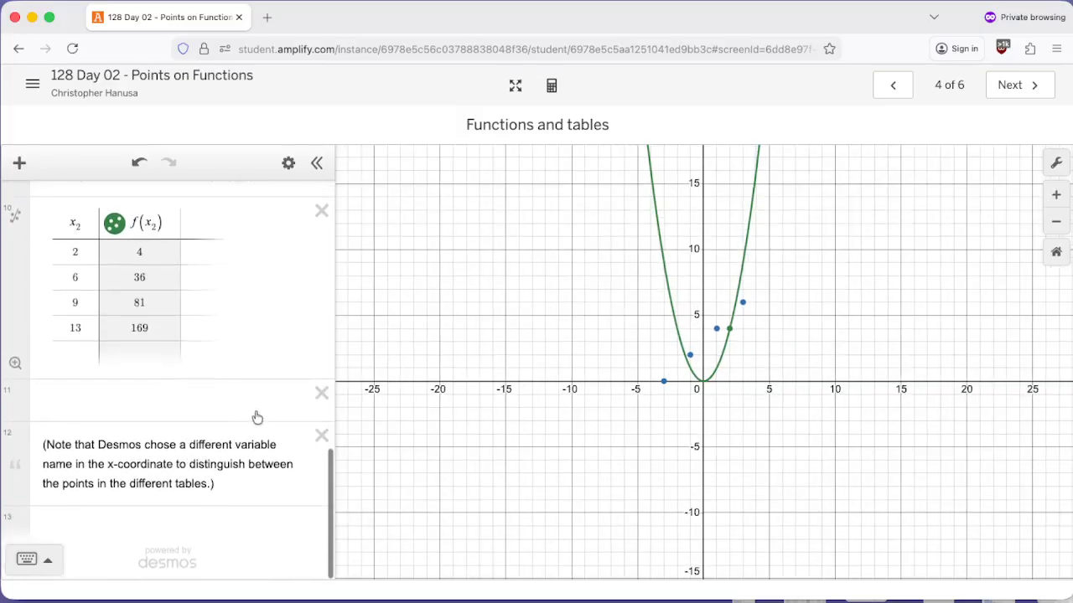
Go to the Functions and lists screen and compare the definition of h(x) with its line on the graph.
left_click(1013, 86)
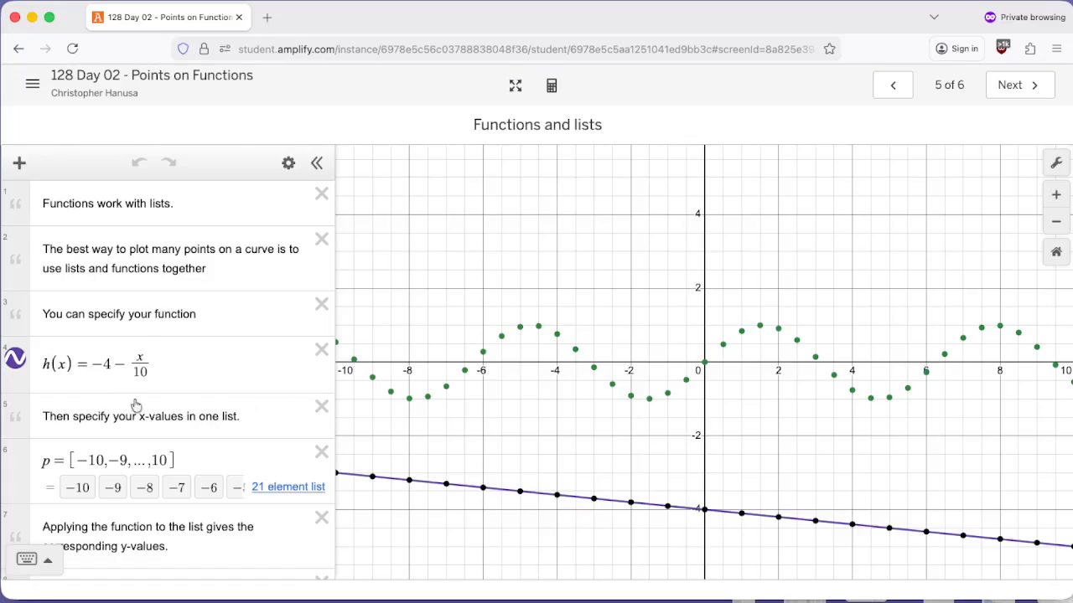
left_click_drag(92, 363, 148, 361)
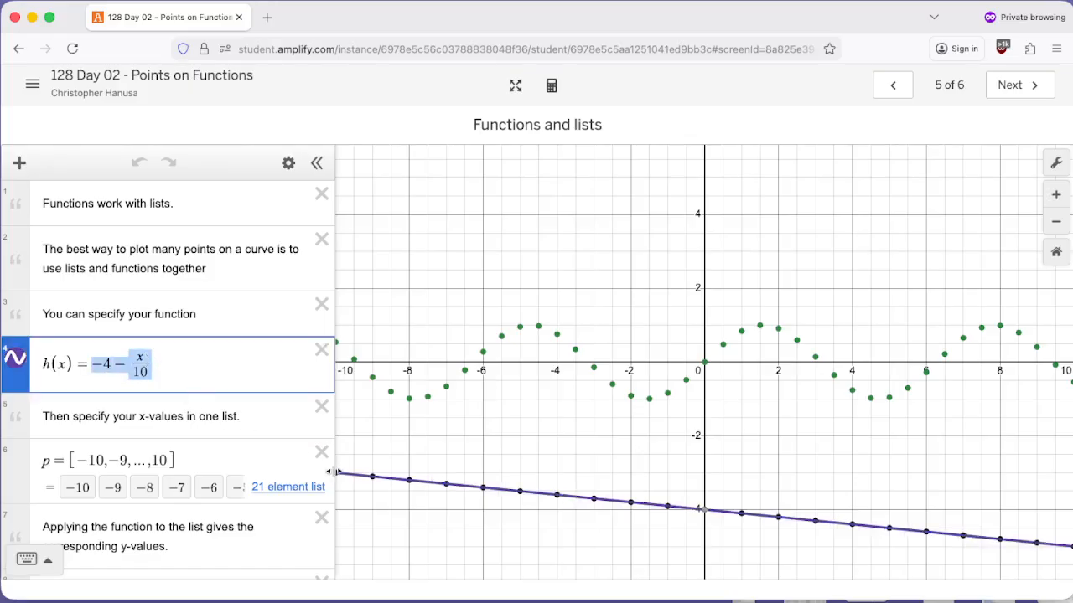
mouse_move(718, 510)
scroll(178, 454, "down", 2)
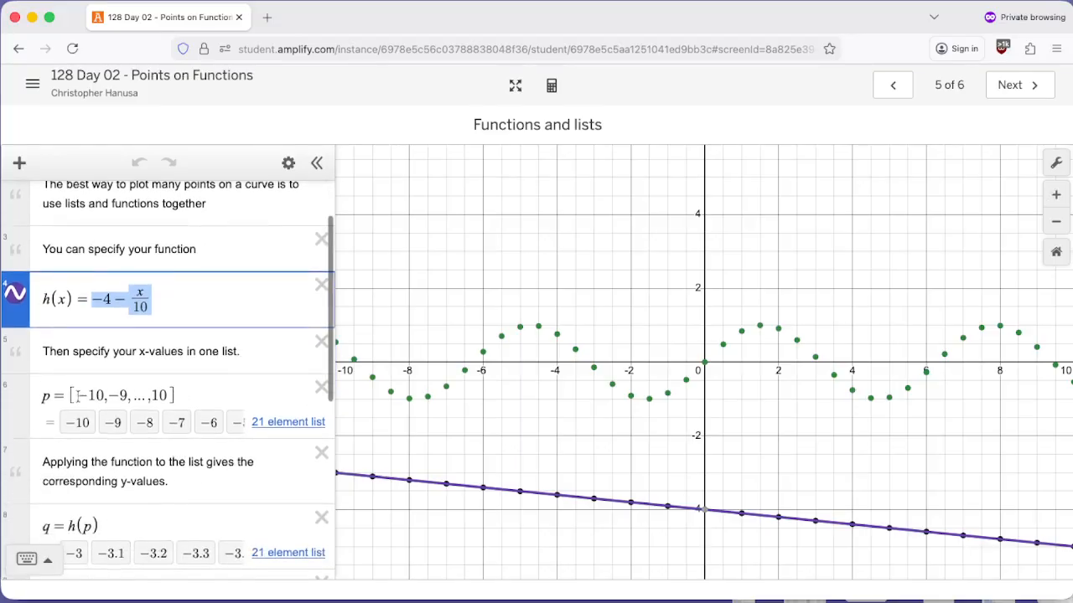
Examine the list p of x-values and view the graph's points around x = -10.
left_click_drag(71, 394, 172, 394)
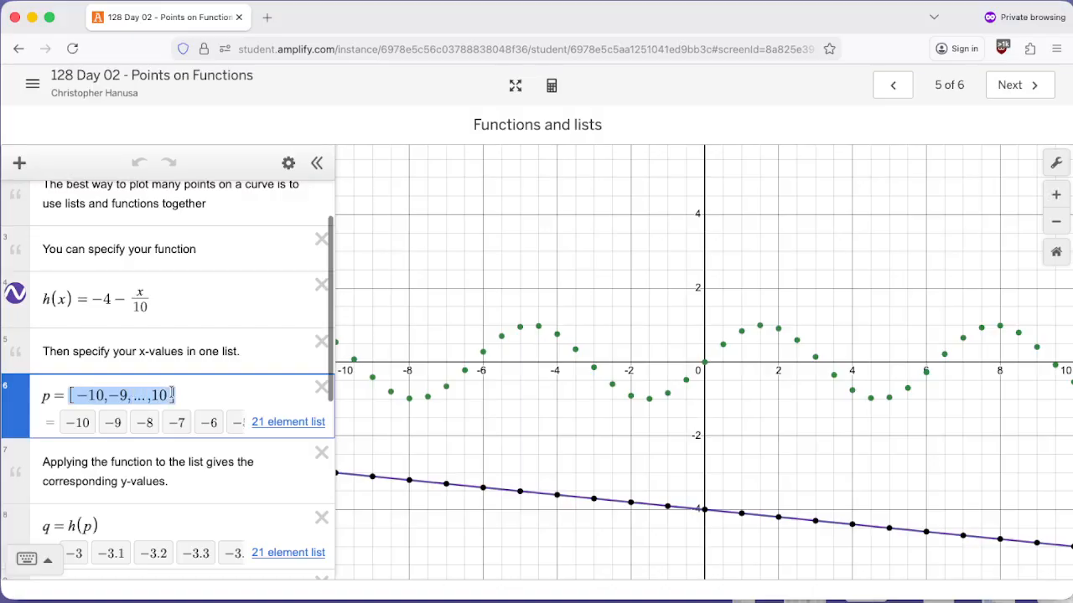
left_click_drag(352, 410, 444, 407)
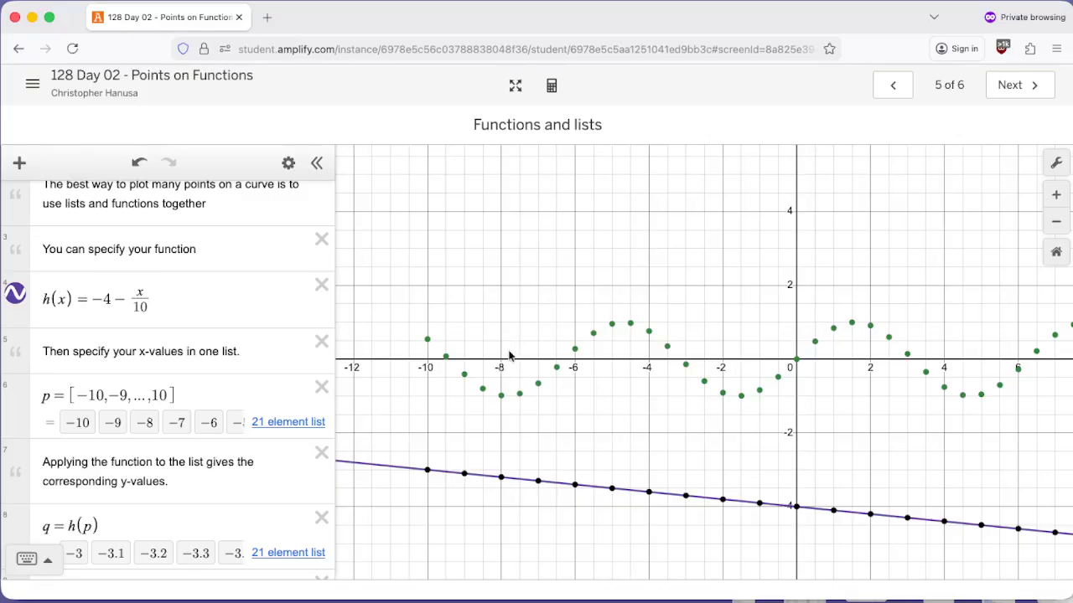
scroll(155, 453, "down", 1)
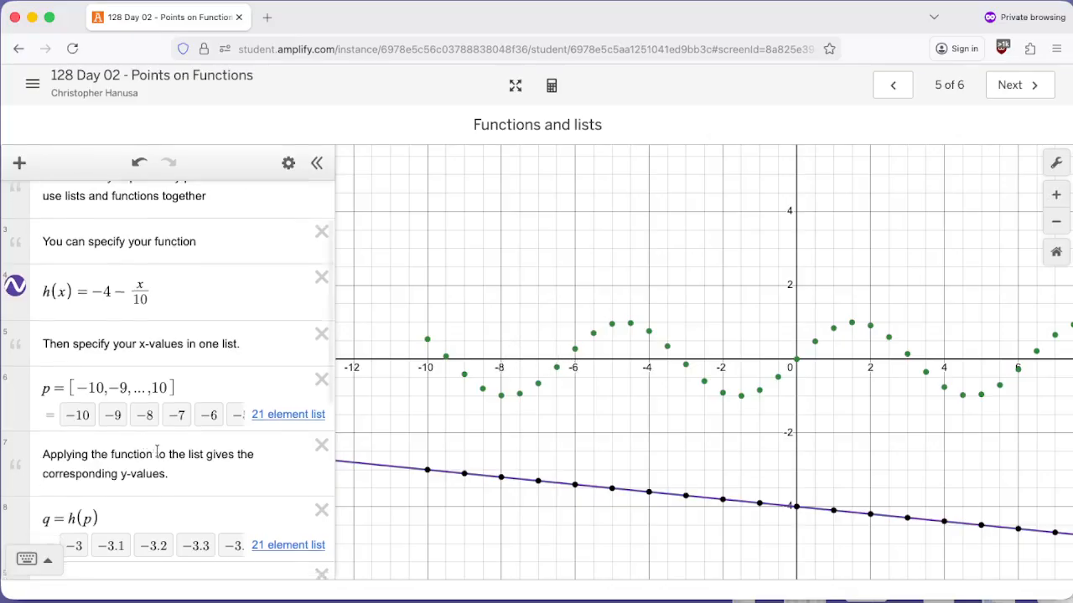
Examine how q = h(p) applies the function's formula to the list p.
scroll(157, 454, "down", 3)
left_click_drag(44, 455, 99, 453)
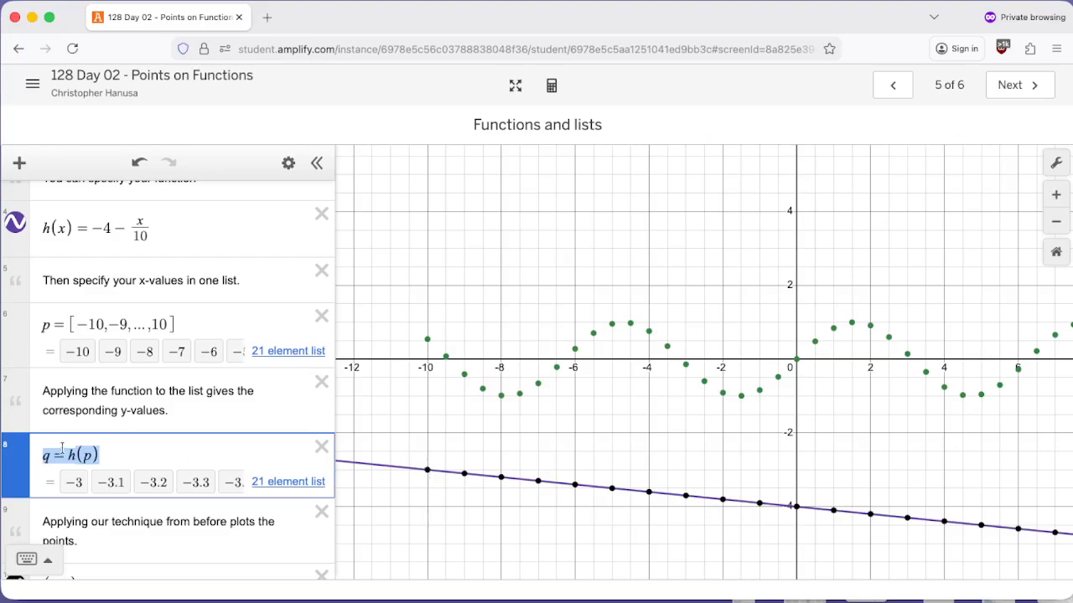
left_click_drag(77, 324, 153, 308)
left_click_drag(93, 228, 148, 262)
Examine the point list (p,q), and read the note and expressions for plotting points directly on a sine curve.
scroll(190, 454, "down", 5)
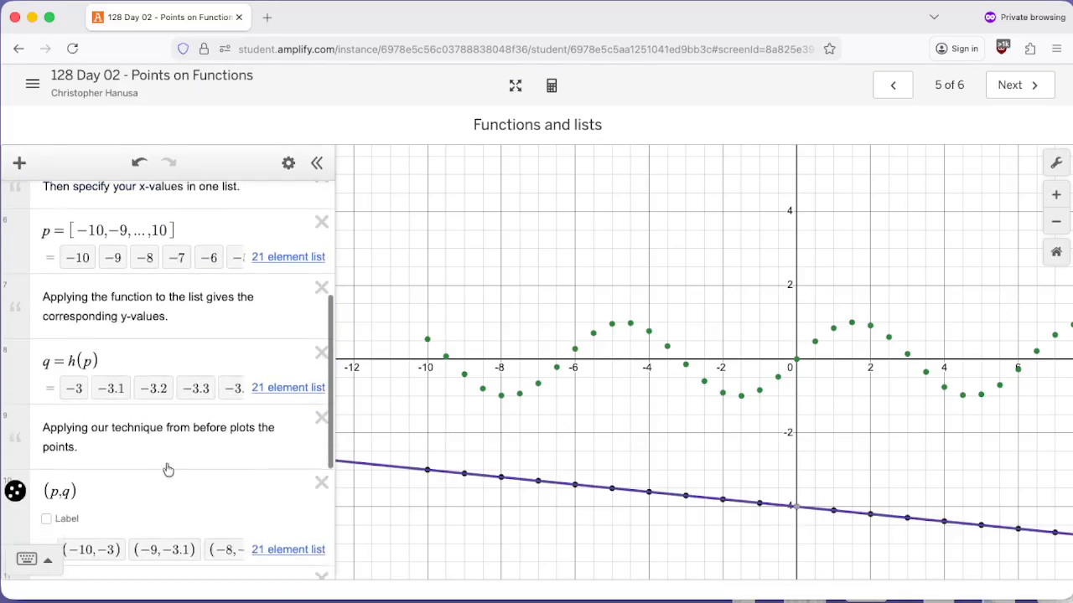
double_click(52, 443)
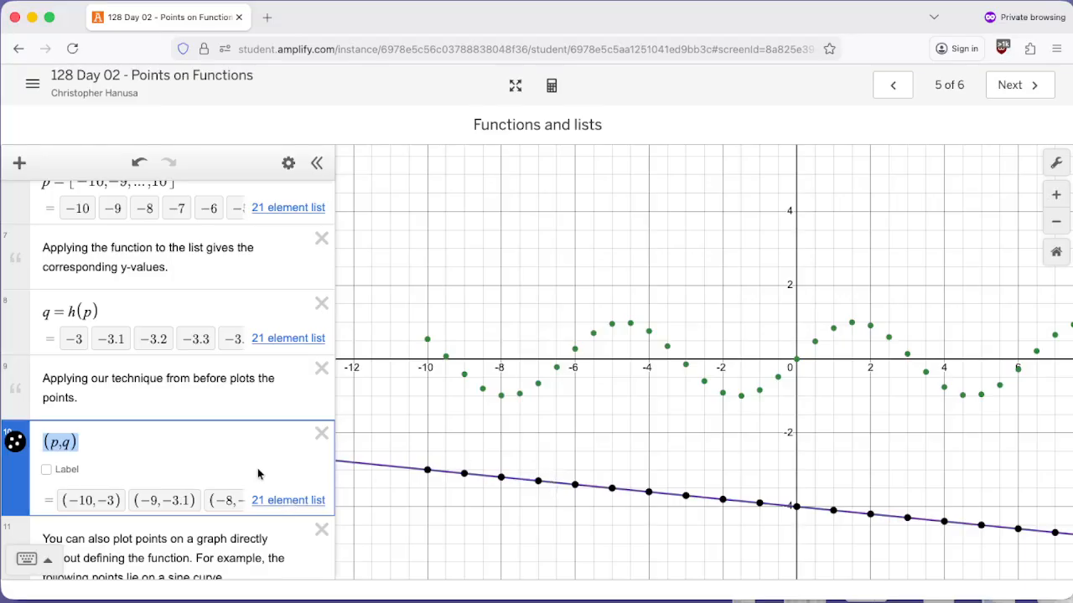
scroll(258, 475, "down", 5)
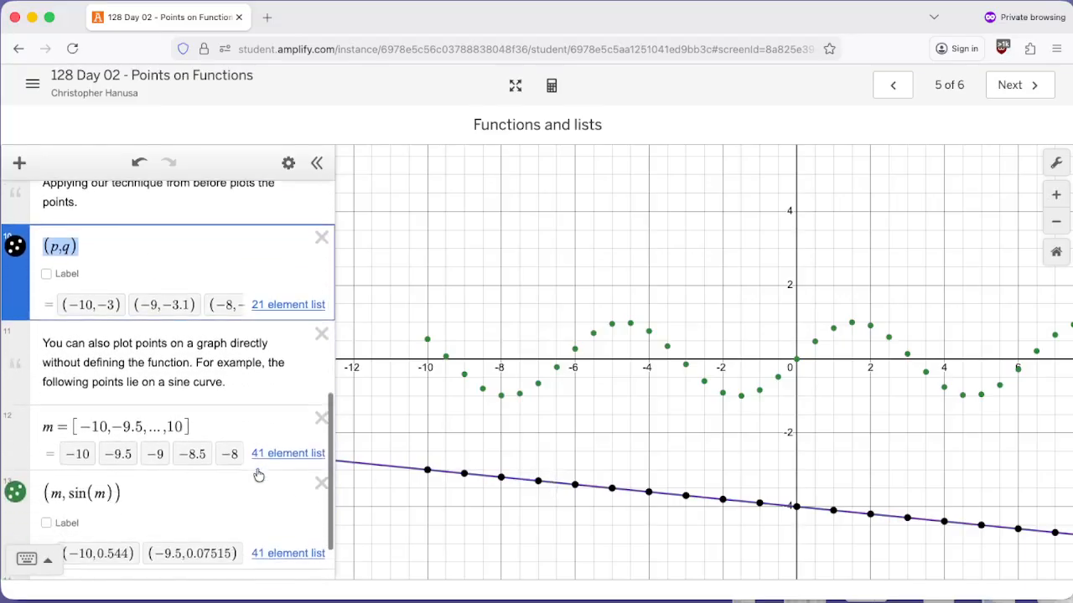
Examine how the list m feeds the point list (m, sin(m)), and view the plotted sine points out to x = 10.
scroll(259, 474, "down", 2)
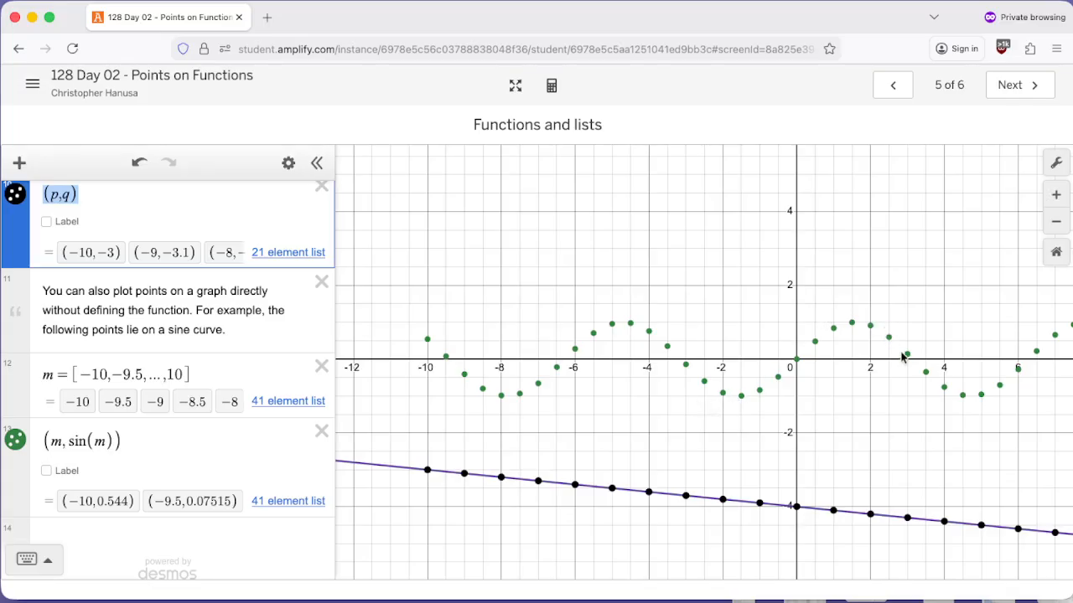
left_click_drag(72, 374, 177, 375)
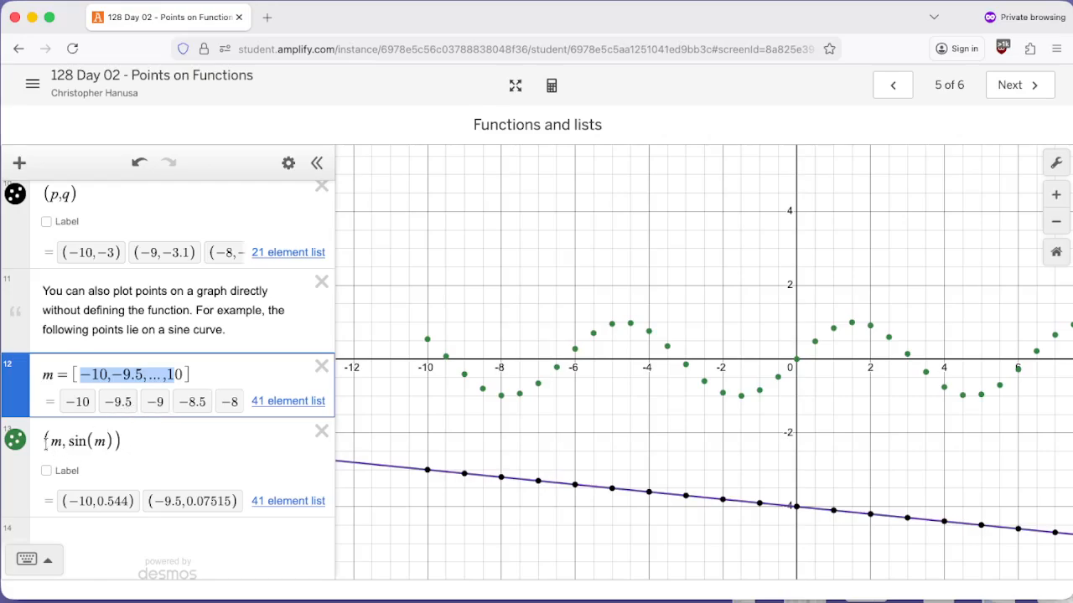
left_click_drag(46, 442, 66, 436)
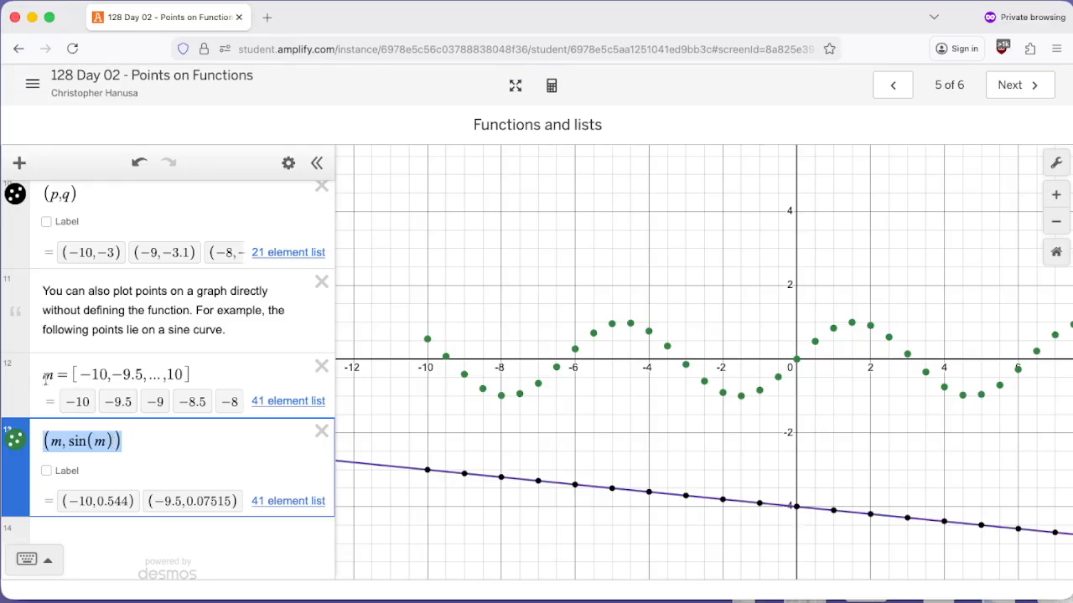
left_click_drag(45, 379, 53, 374)
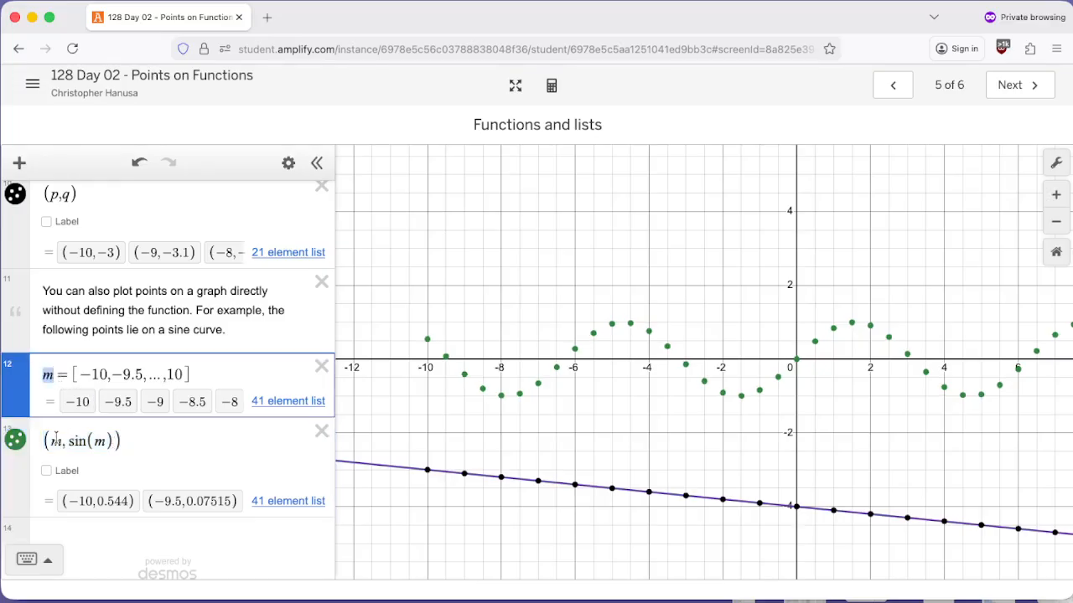
left_click_drag(45, 444, 90, 442)
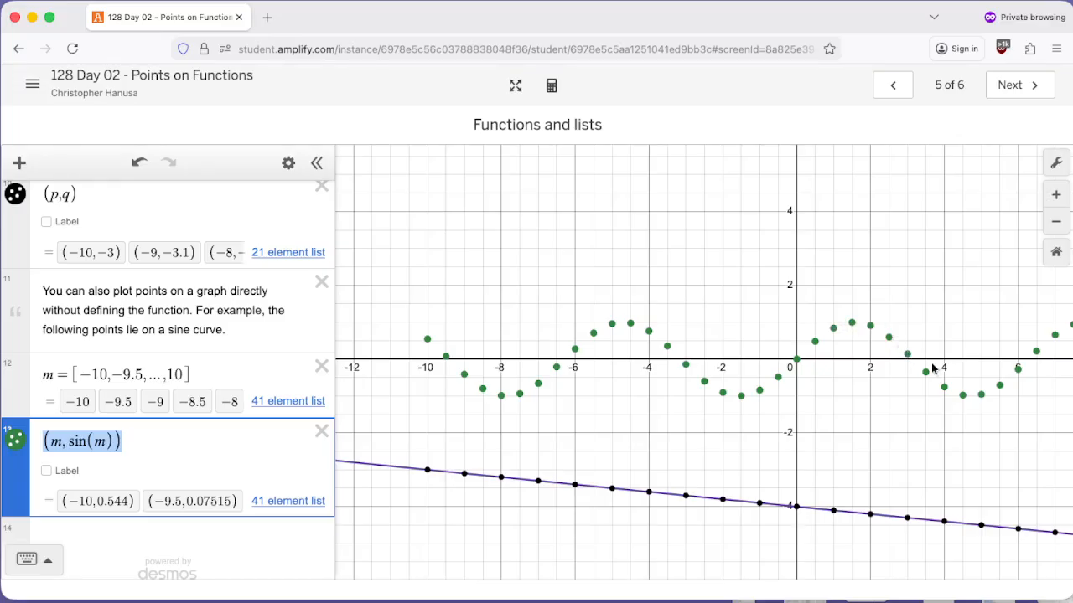
left_click_drag(789, 390, 686, 388)
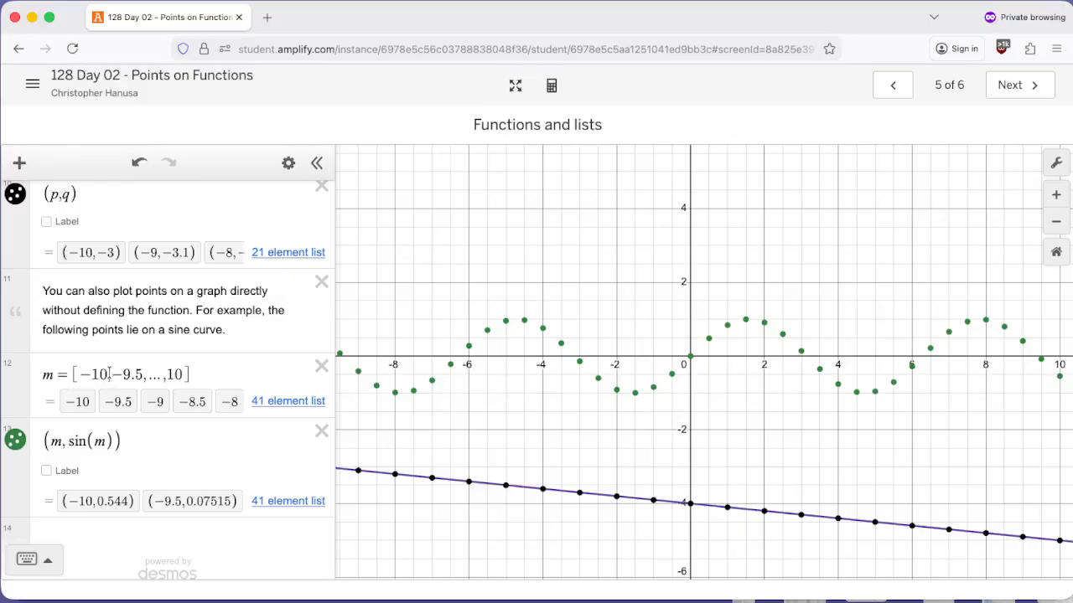
Set the second value of list m to -8 and view the more widely spaced sine points around x = -10.
left_click_drag(140, 375, 126, 375)
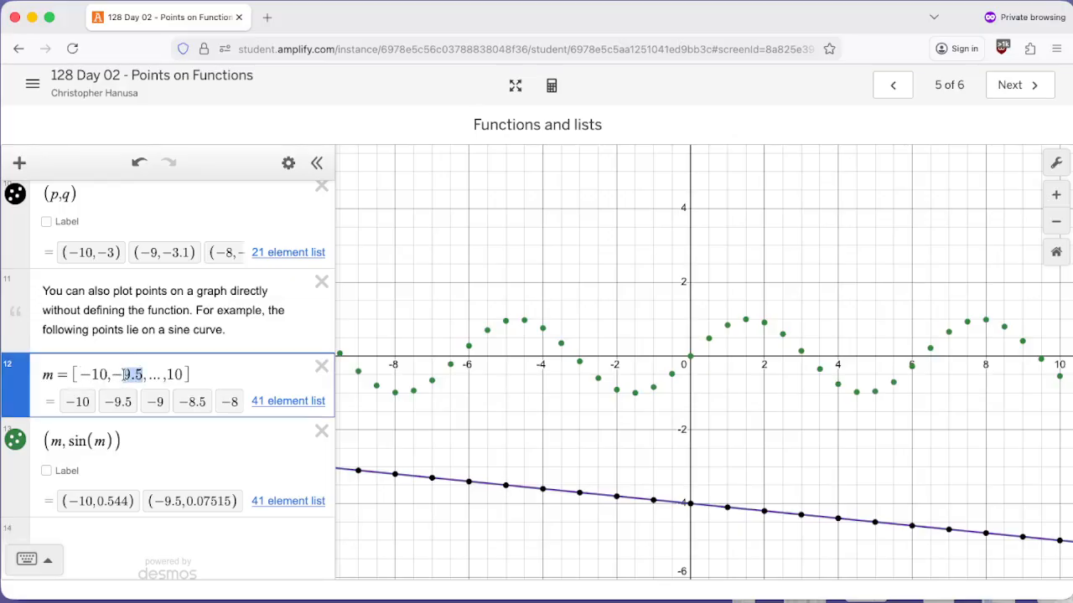
type("8")
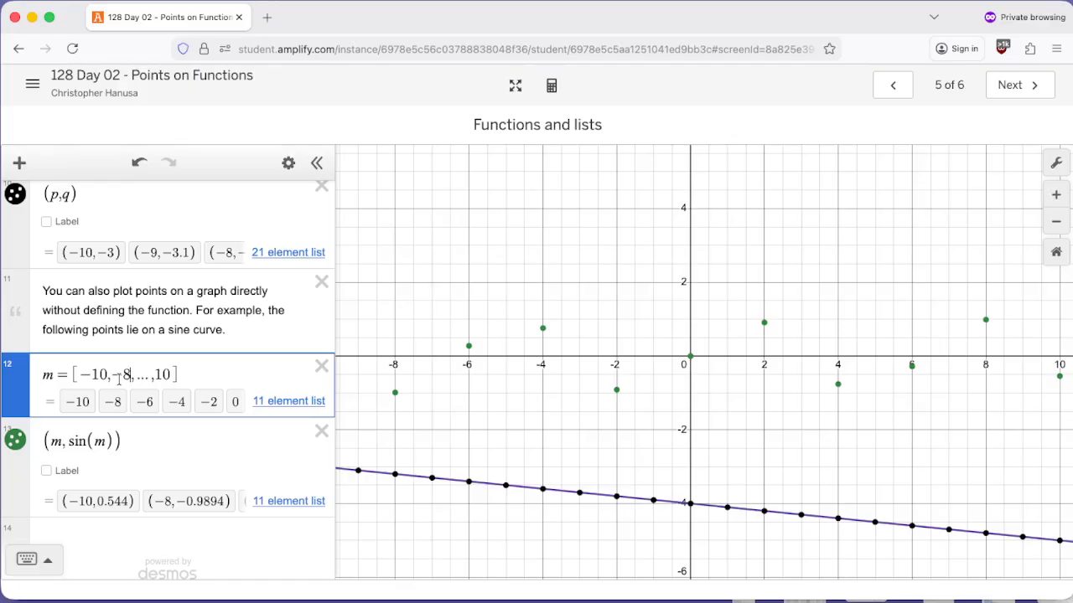
left_click_drag(346, 366, 400, 366)
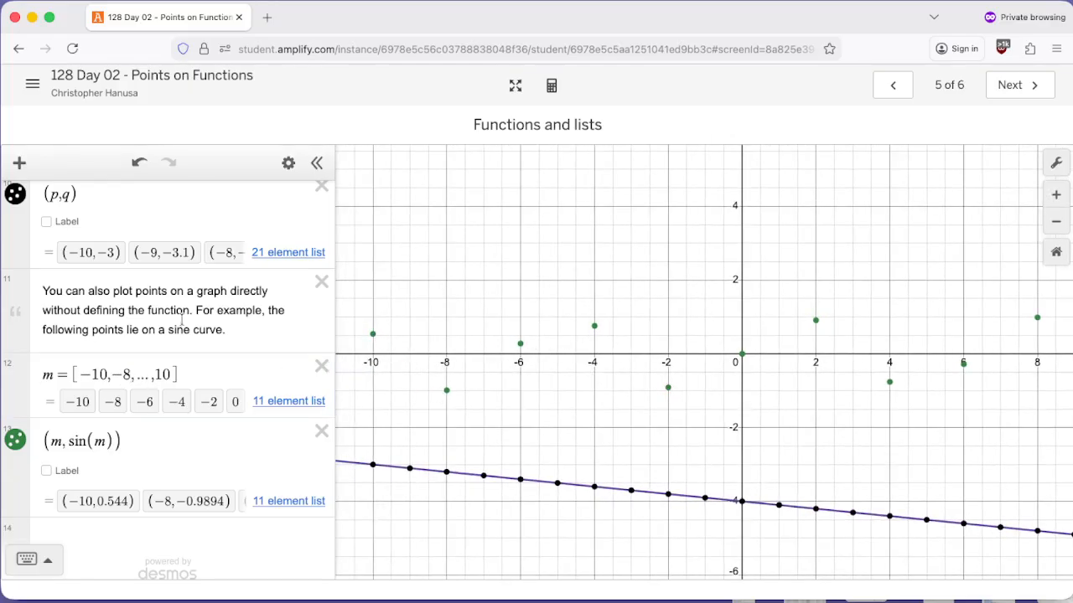
Set the second value of list m to -9.9 so the sine points are spaced 0.1 apart.
left_click(130, 374)
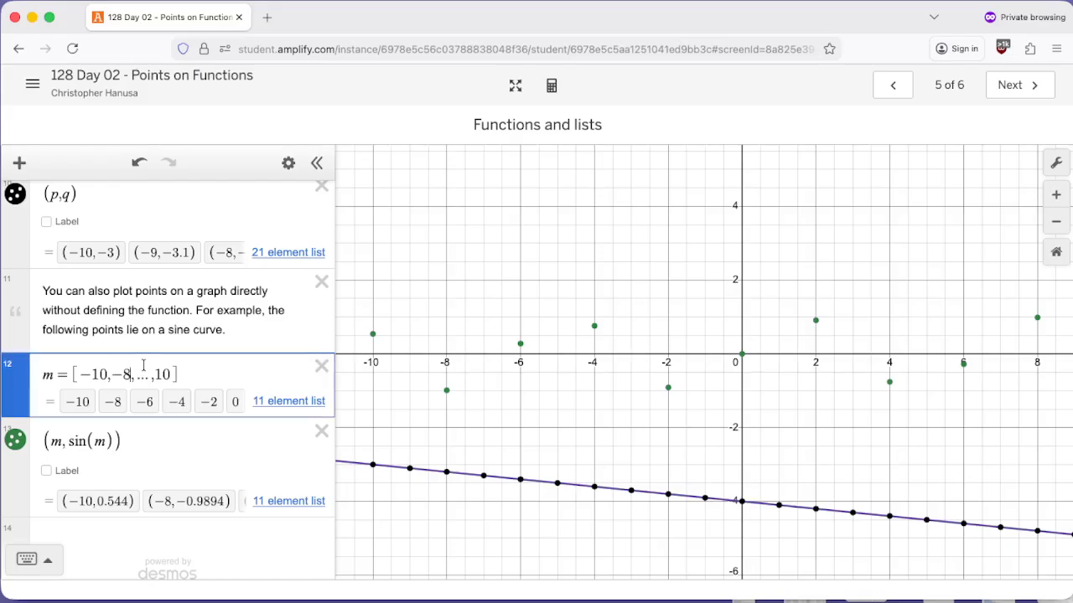
key("BackSpace")
type("9.9")
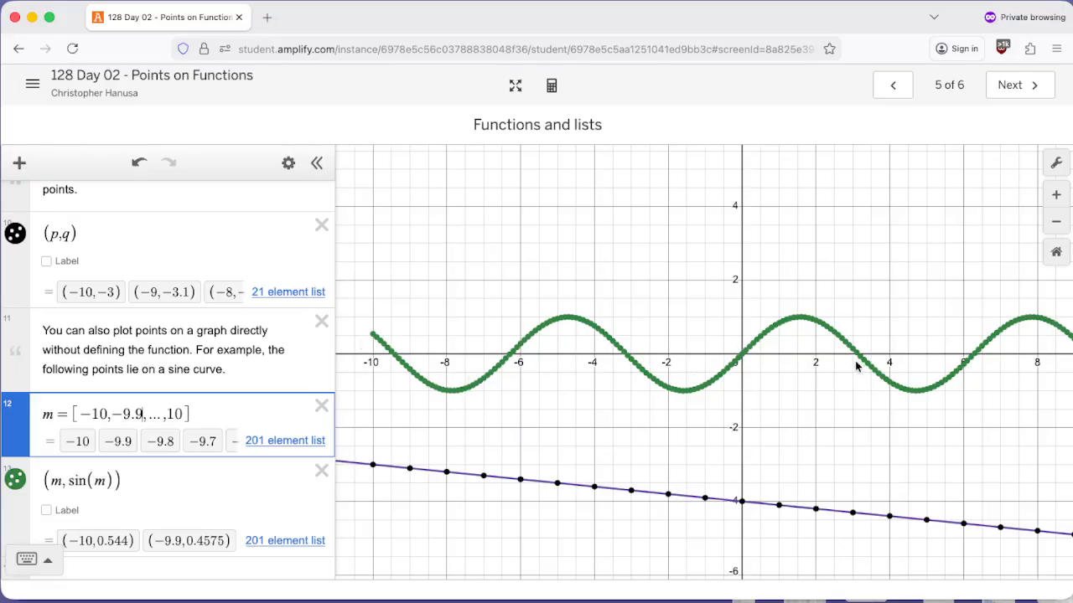
Go to the Practice these skills screen, open the graphing calculator, and put the cursor in the answer field.
left_click(1012, 88)
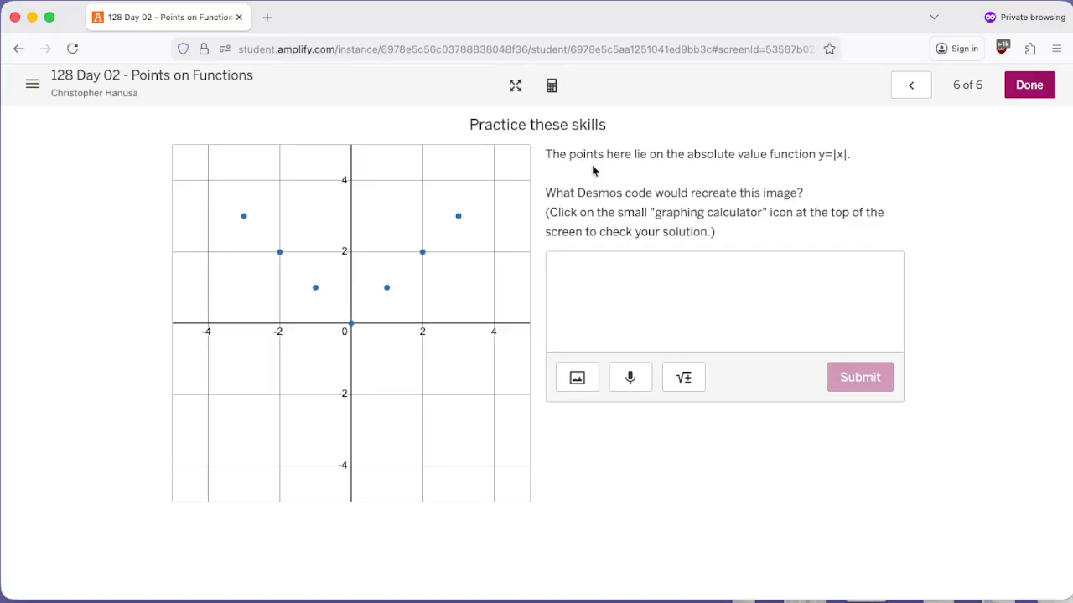
left_click(552, 86)
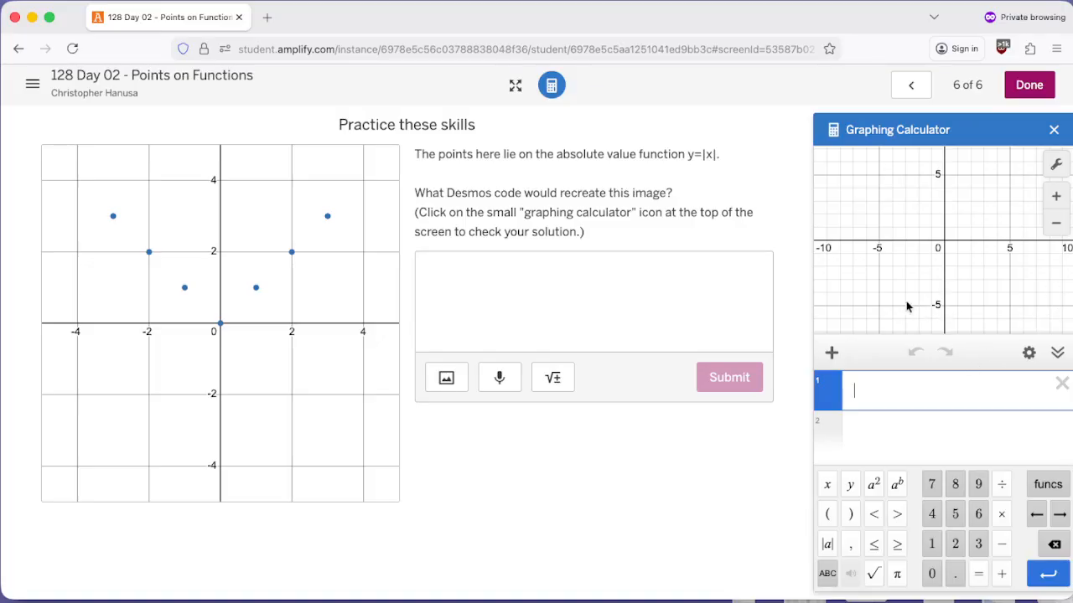
left_click(434, 277)
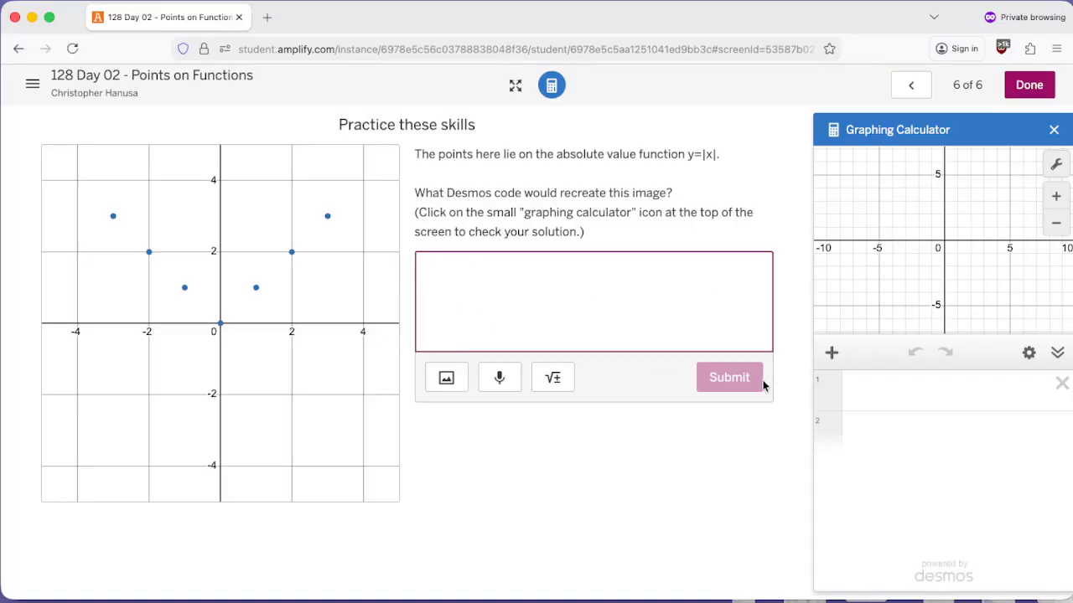
Finish the activity and confirm that it is done.
left_click(1029, 86)
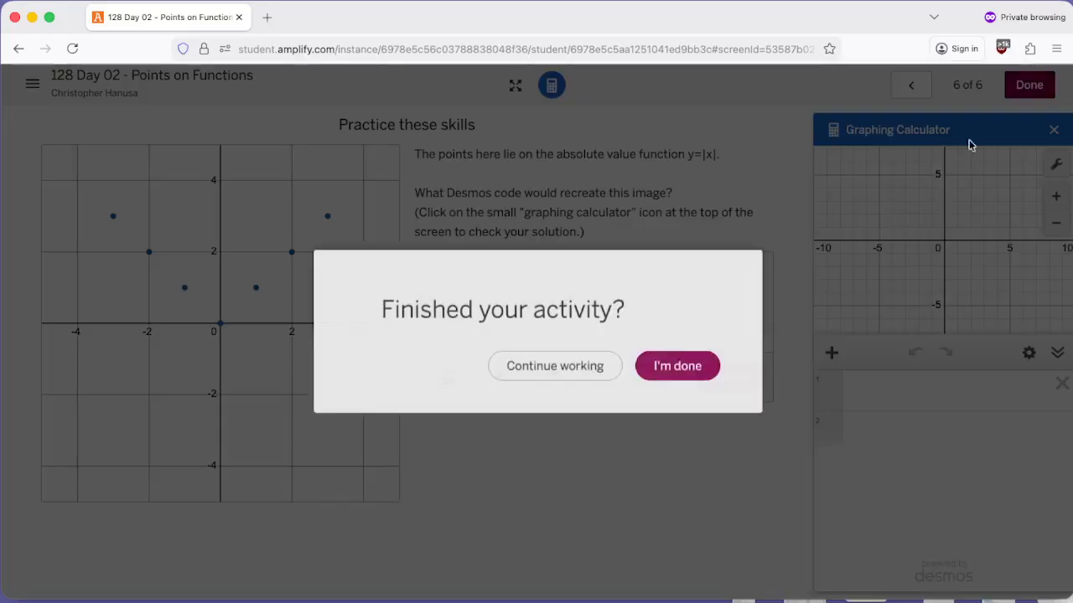
left_click(692, 368)
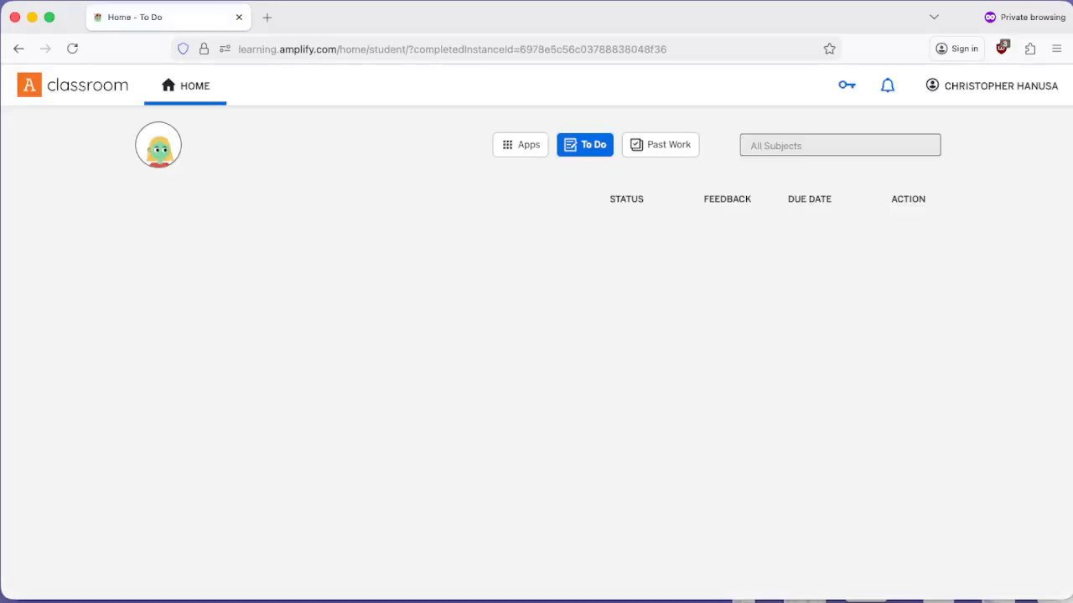